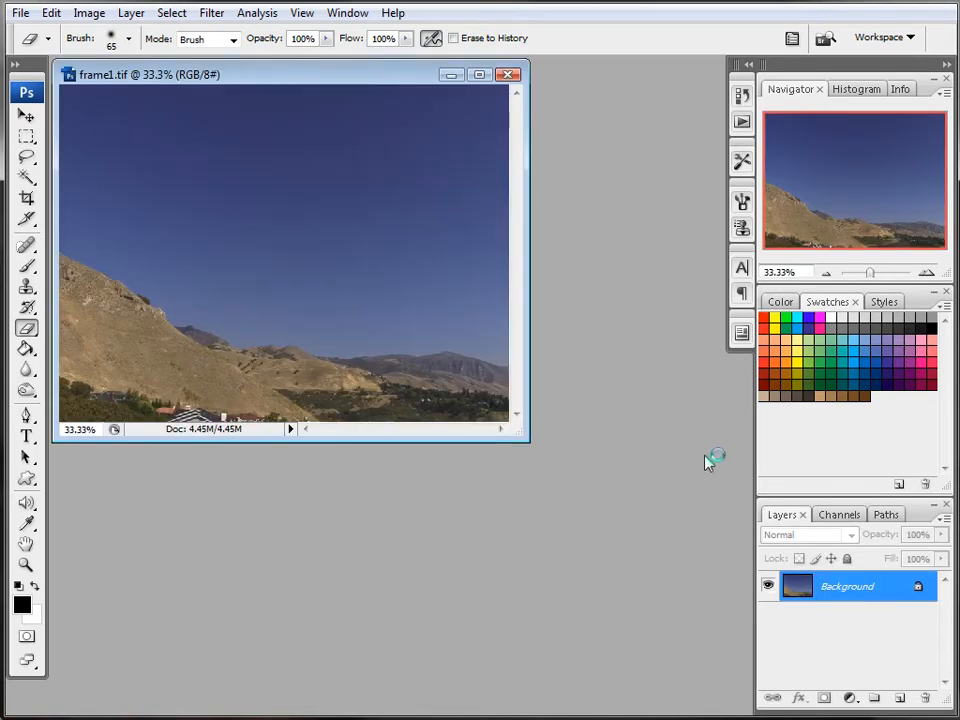
- Enlarge the frame1.tif document window and resample the image to a width of 1920 pixels, leaving proportions unconstrained
{"action": "left_click_drag", "start_coordinate": [527, 440], "coordinate": [719, 562]}
{"action": "left_click_drag", "start_coordinate": [245, 68], "coordinate": [285, 75]}
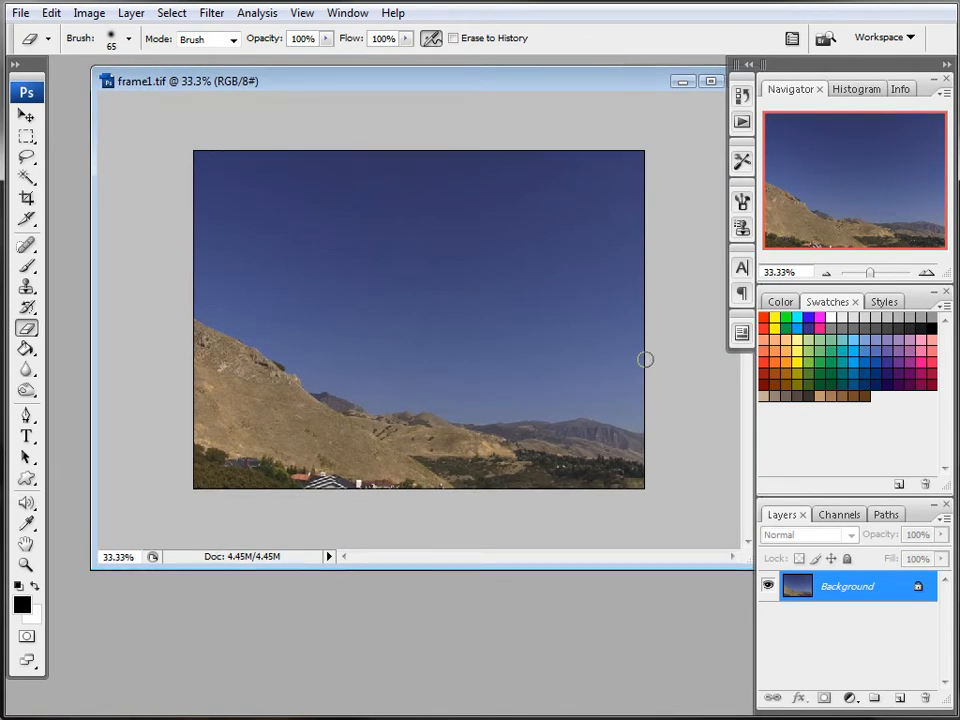
{"action": "left_click", "coordinate": [87, 14]}
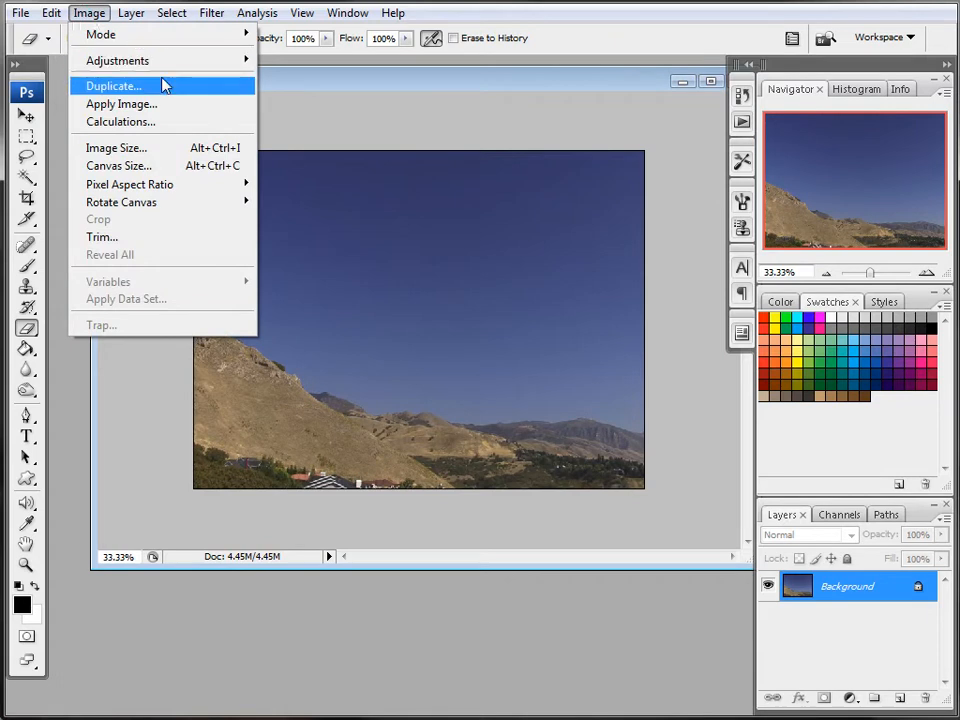
{"action": "left_click", "coordinate": [116, 148]}
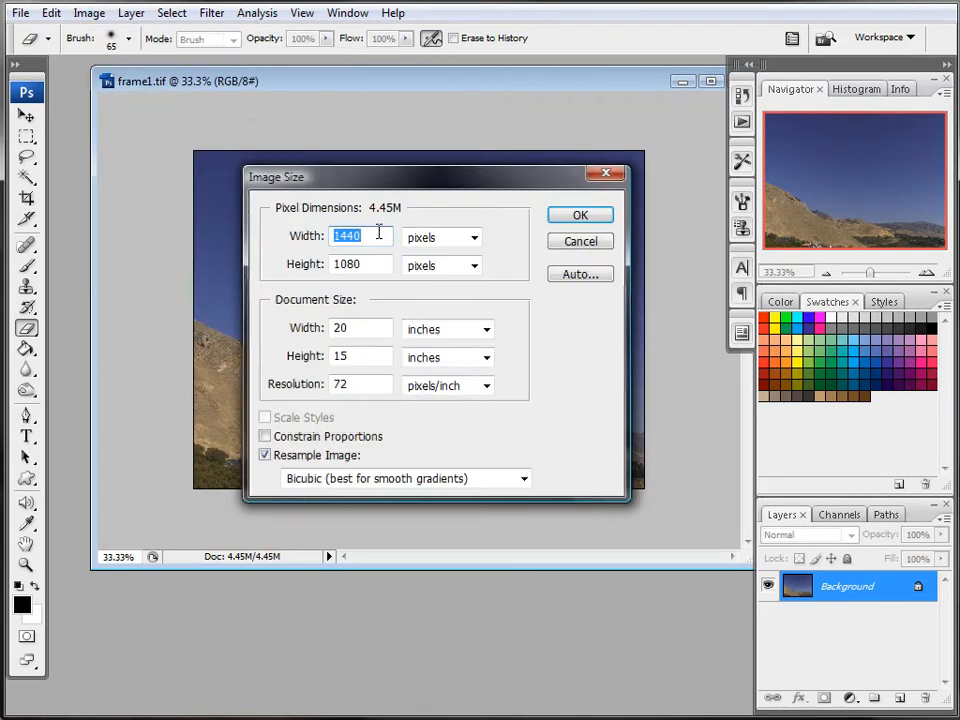
{"action": "type", "text": "1920"}
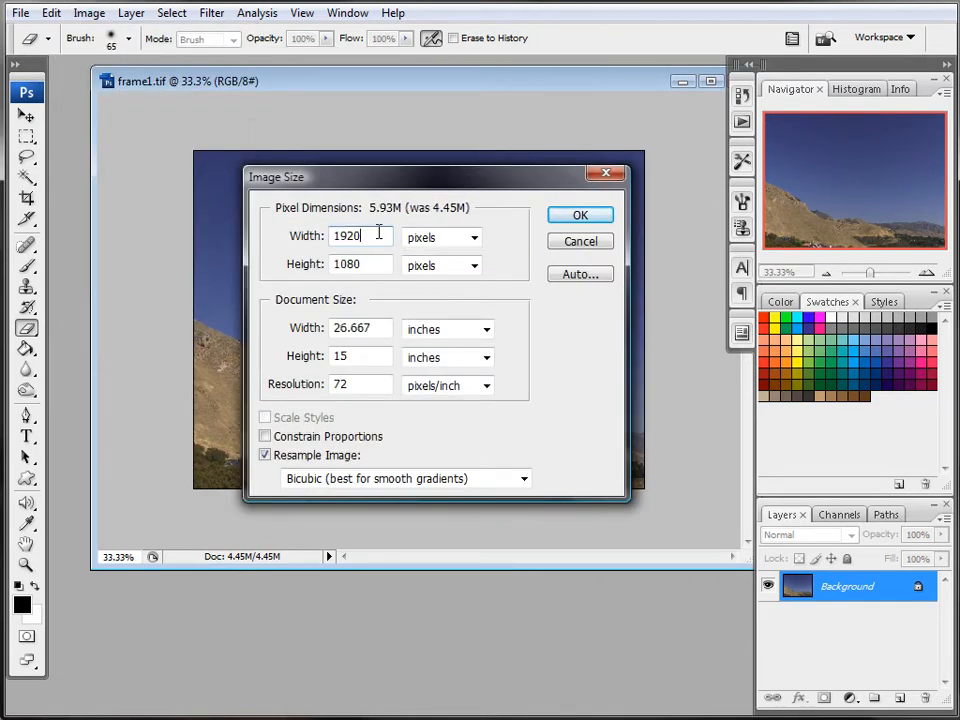
{"action": "left_click", "coordinate": [600, 220]}
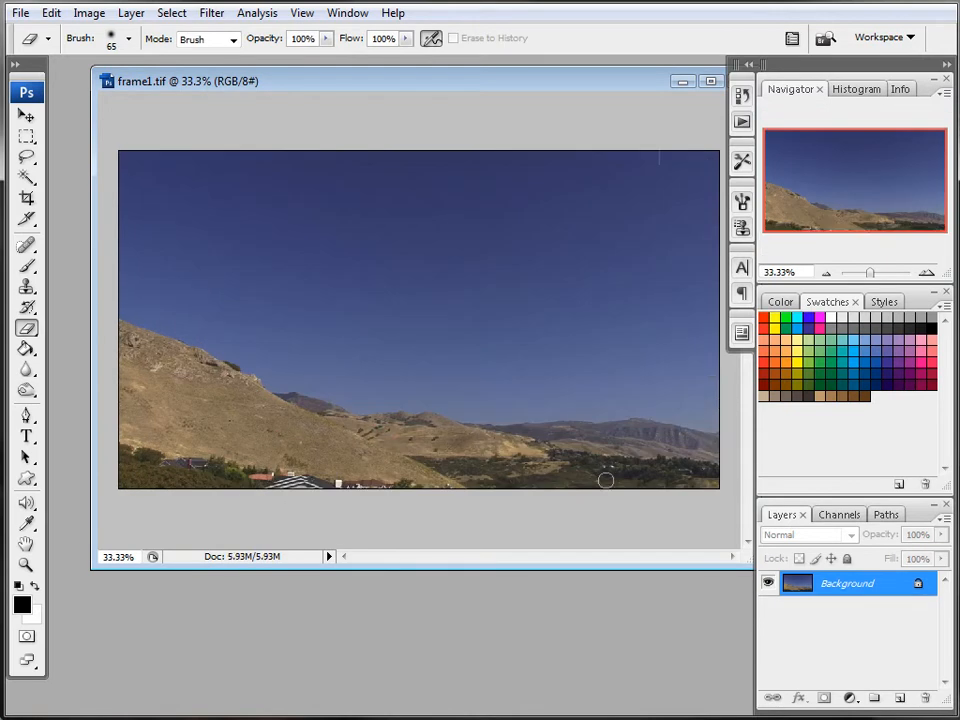
{"action": "left_click_drag", "start_coordinate": [90, 569], "coordinate": [76, 587]}
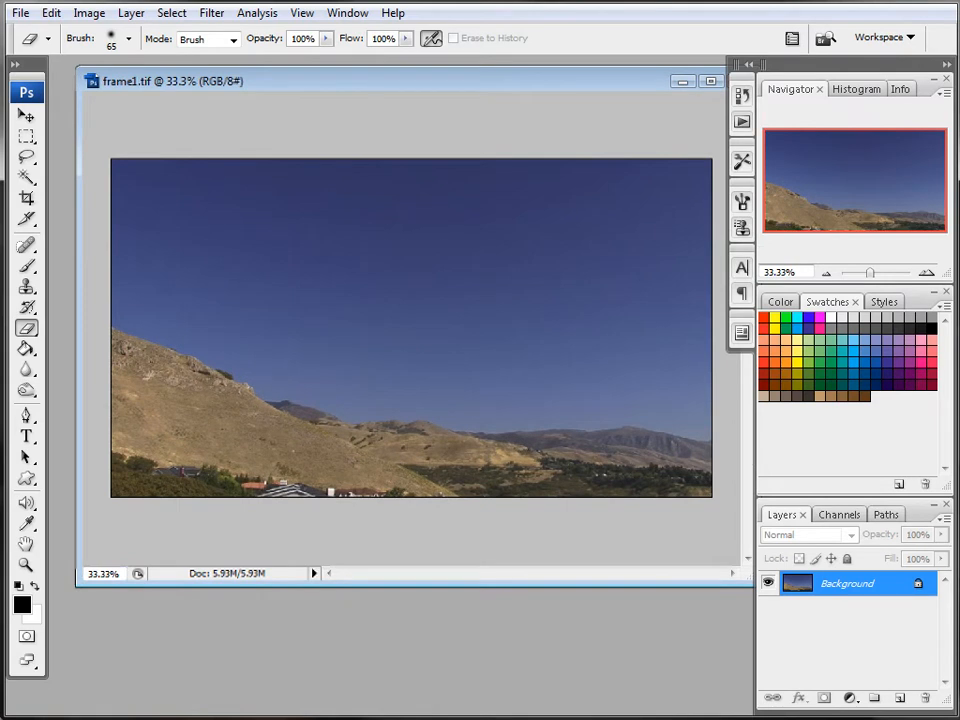
- Open frame1-ren.jpg and frame1-ren-a.jpg and arrange their windows so both images can be reached
{"action": "left_click_drag", "start_coordinate": [955, 390], "coordinate": [366, 626]}
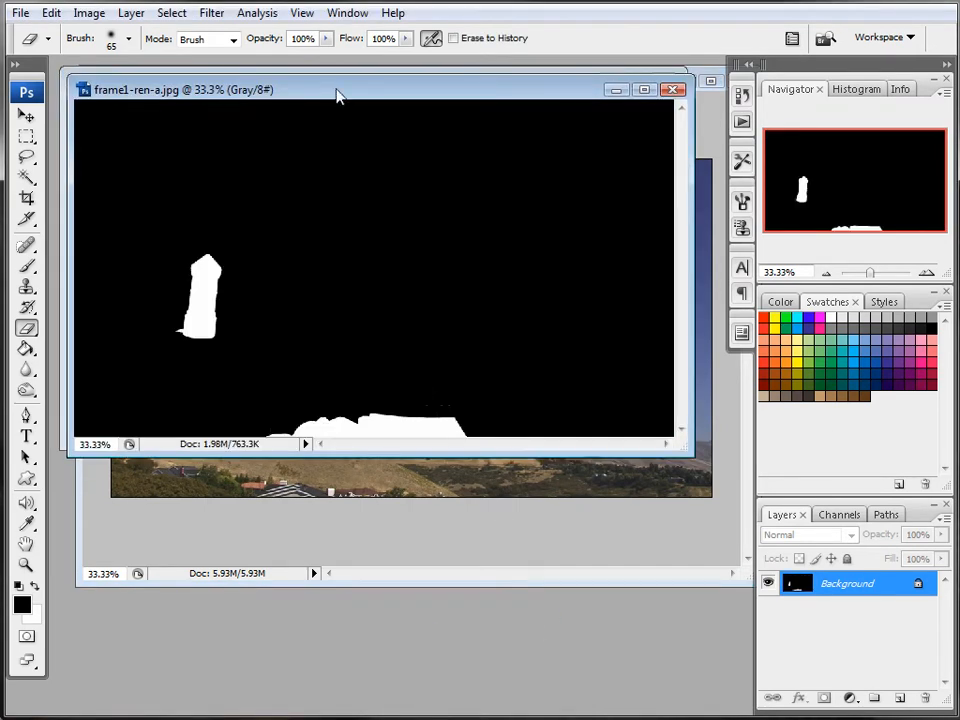
{"action": "left_click_drag", "start_coordinate": [337, 96], "coordinate": [336, 279]}
{"action": "left_click", "coordinate": [335, 80]}
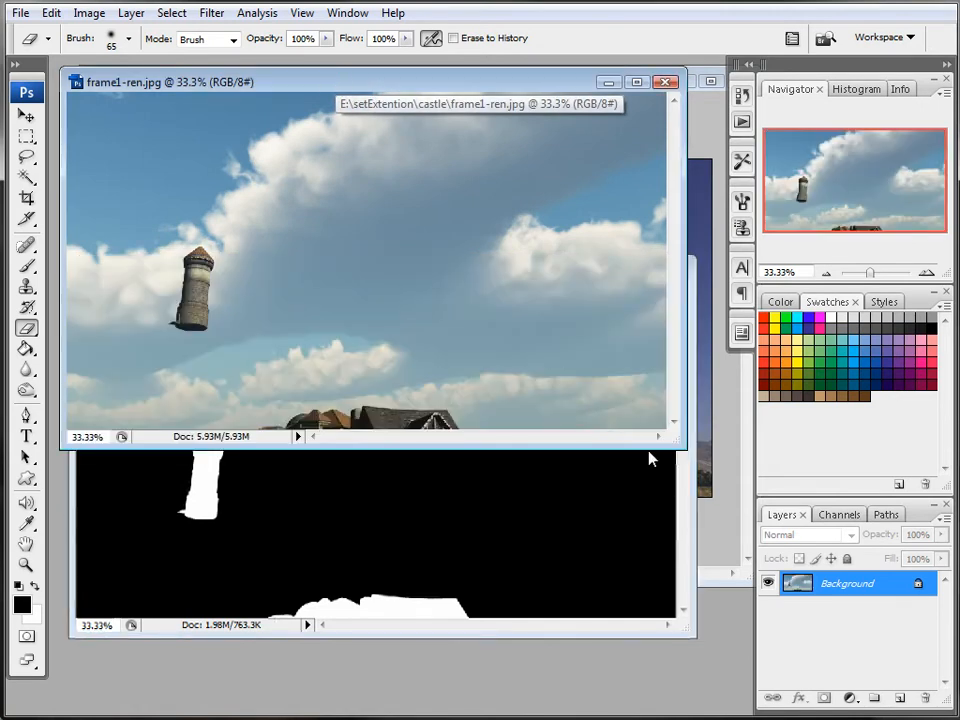
{"action": "left_click_drag", "start_coordinate": [682, 449], "coordinate": [688, 470]}
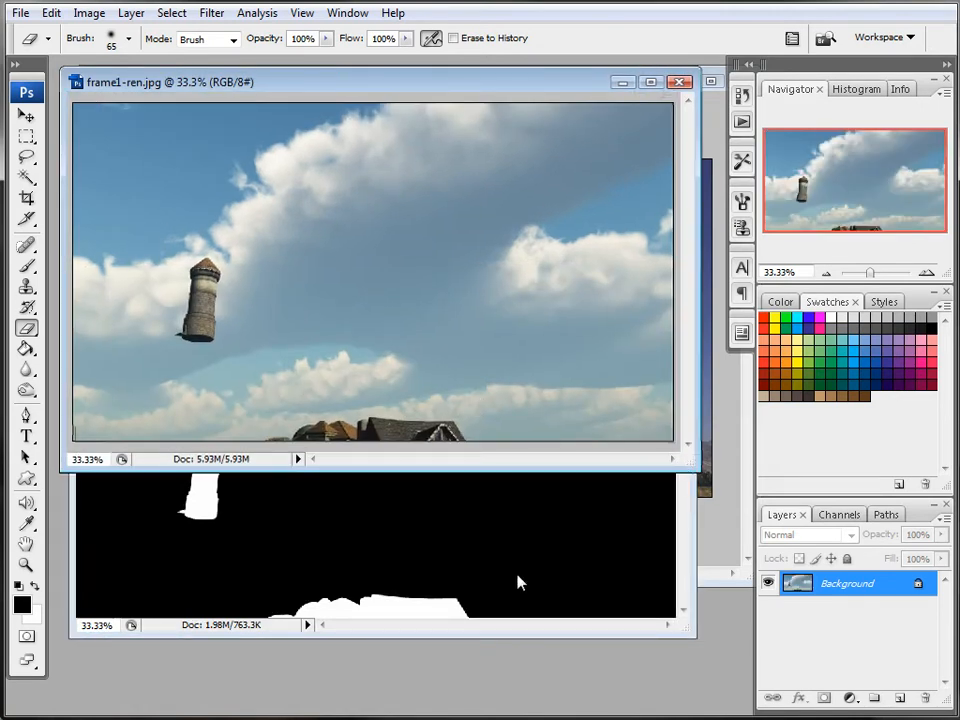
{"action": "left_click_drag", "start_coordinate": [690, 626], "coordinate": [708, 651]}
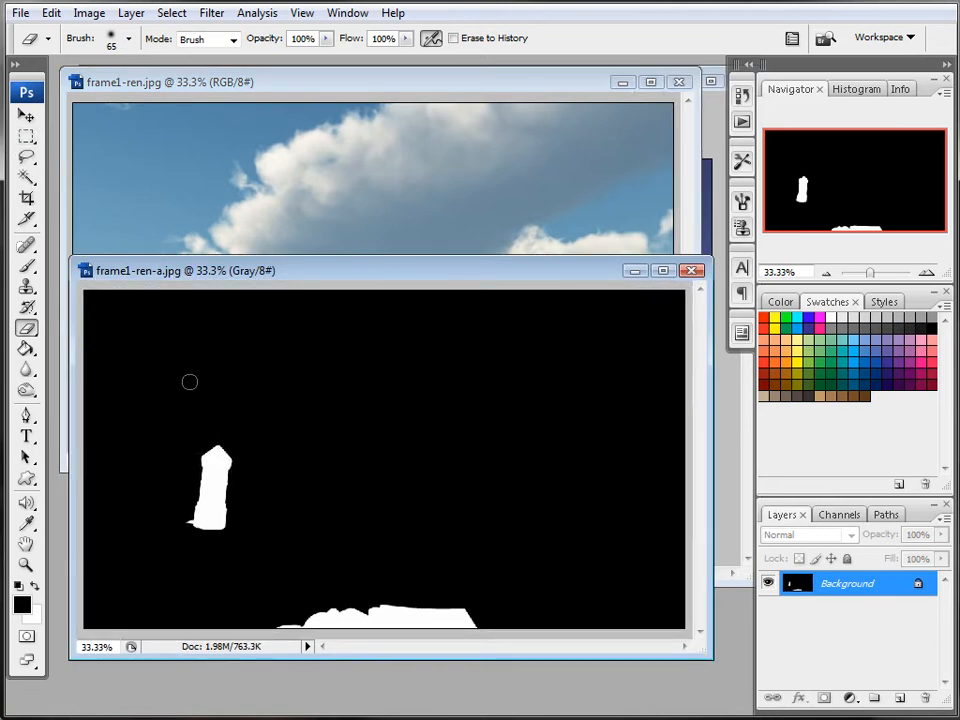
- Copy the whole frame1-ren-a.jpg matte and paste it into a new alpha channel of frame1-ren.jpg
{"action": "left_click", "coordinate": [26, 116]}
{"action": "key", "text": "ctrl+a"}
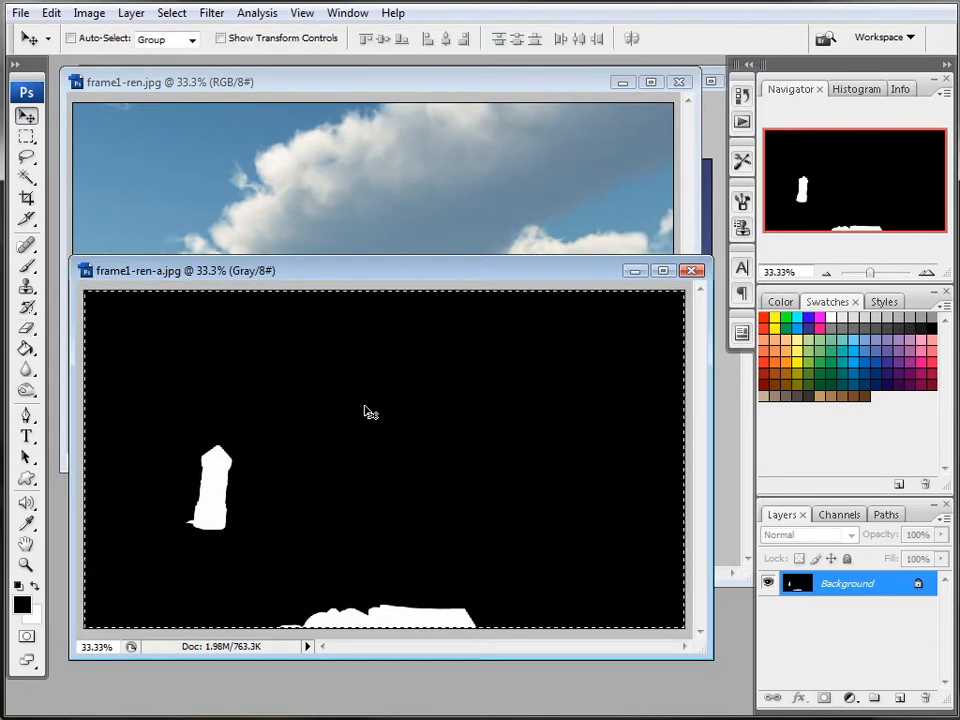
{"action": "left_click", "coordinate": [439, 86]}
{"action": "left_click", "coordinate": [829, 516]}
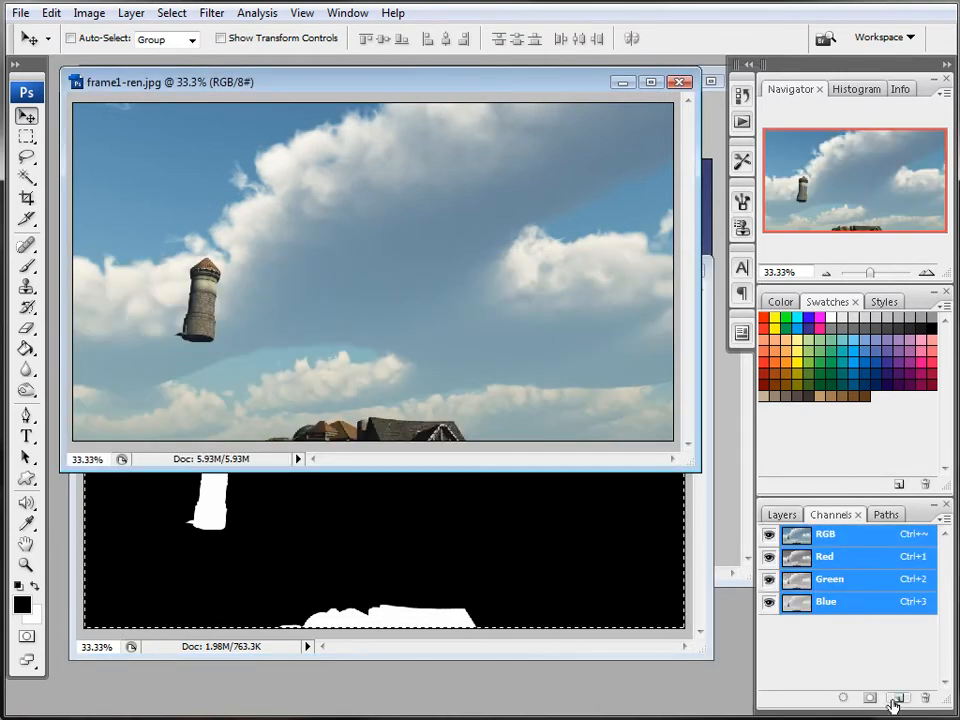
{"action": "left_click", "coordinate": [893, 699]}
{"action": "key", "text": "ctrl+v"}
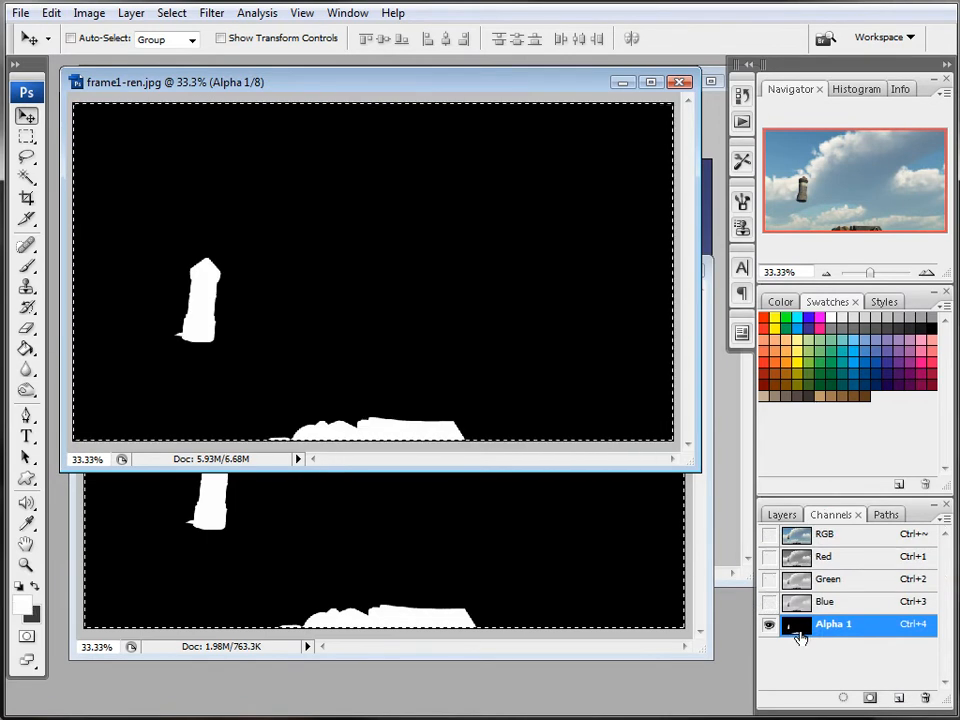
- Load the Alpha 1 channel as a selection and return to the RGB composite of frame1-ren.jpg
{"action": "left_click", "coordinate": [797, 632], "text": "ctrl"}
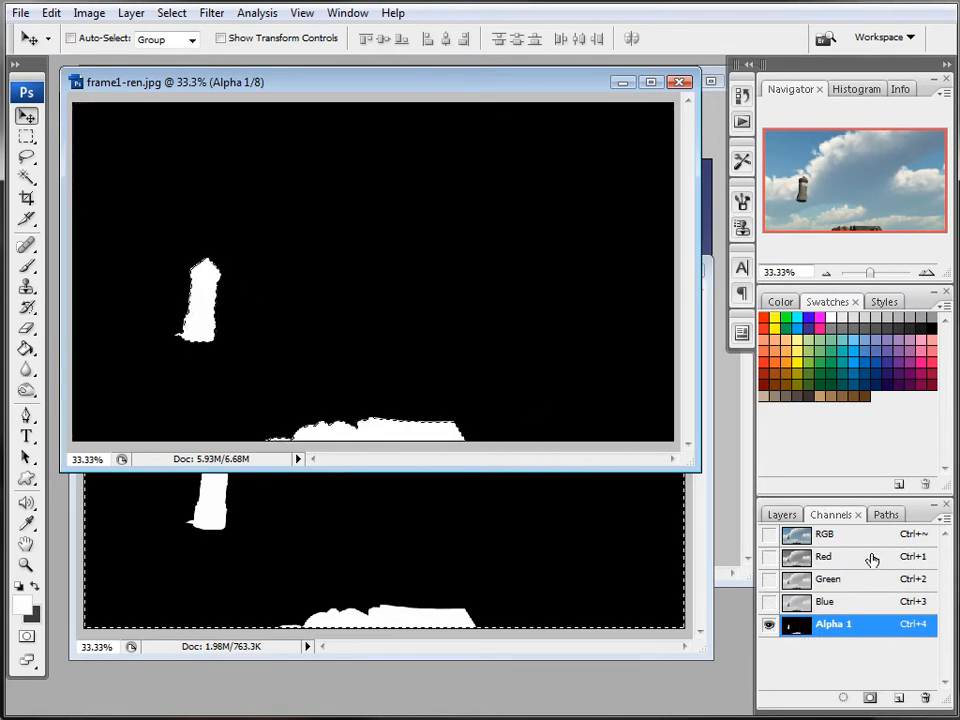
{"action": "left_click", "coordinate": [842, 537]}
{"action": "left_click", "coordinate": [786, 514]}
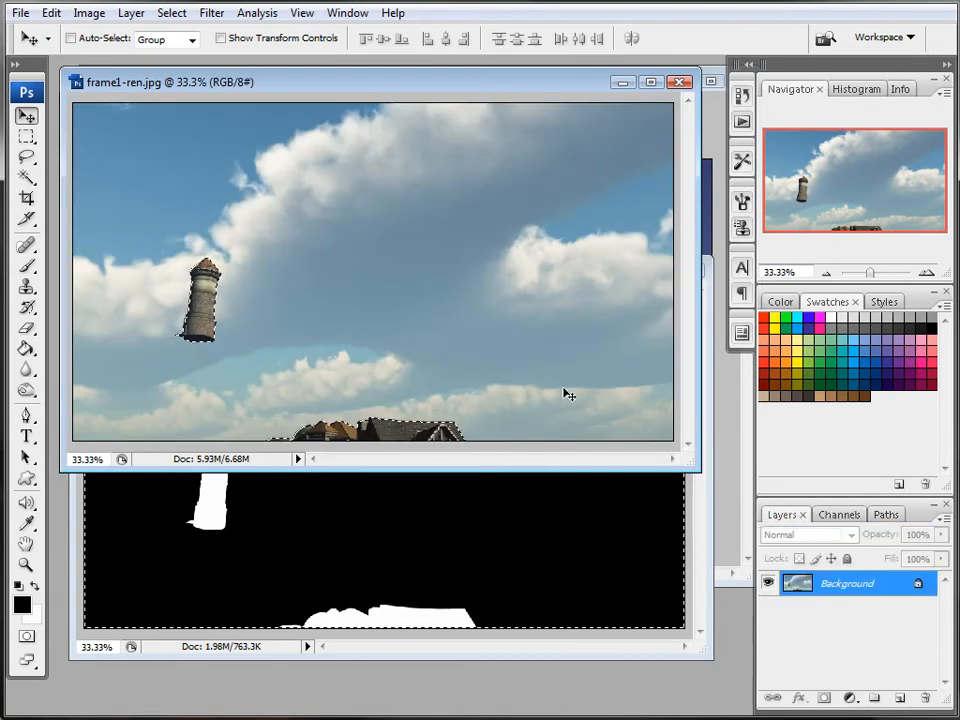
- Minimize both render windows, paste the selected castle pieces into frame1.tif and move them down over the hillside
{"action": "left_click", "coordinate": [622, 82]}
{"action": "left_click", "coordinate": [634, 268]}
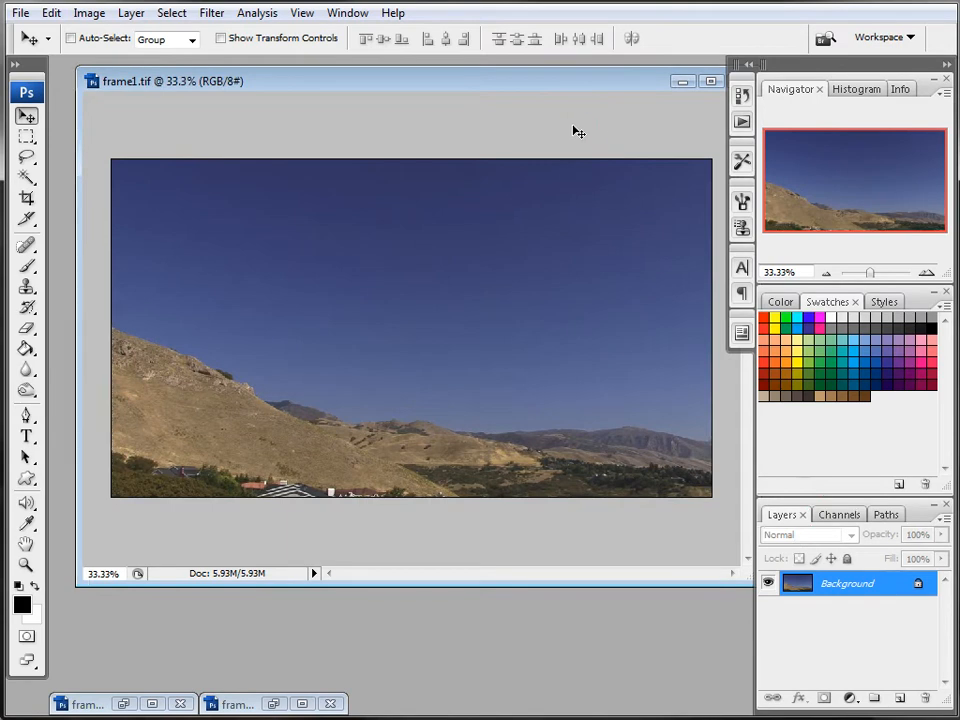
{"action": "key", "text": "ctrl+v"}
{"action": "left_click_drag", "start_coordinate": [452, 408], "coordinate": [323, 488]}
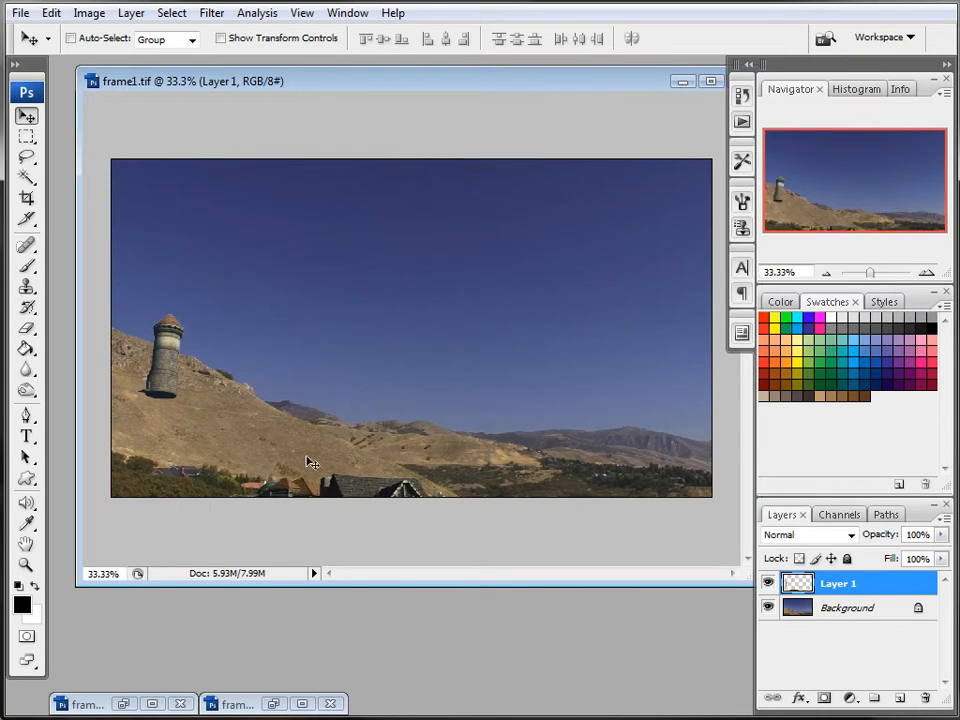
- Select the tower with a rectangular marquee and cut it from Layer 1 onto its own layer
{"action": "left_click", "coordinate": [23, 134]}
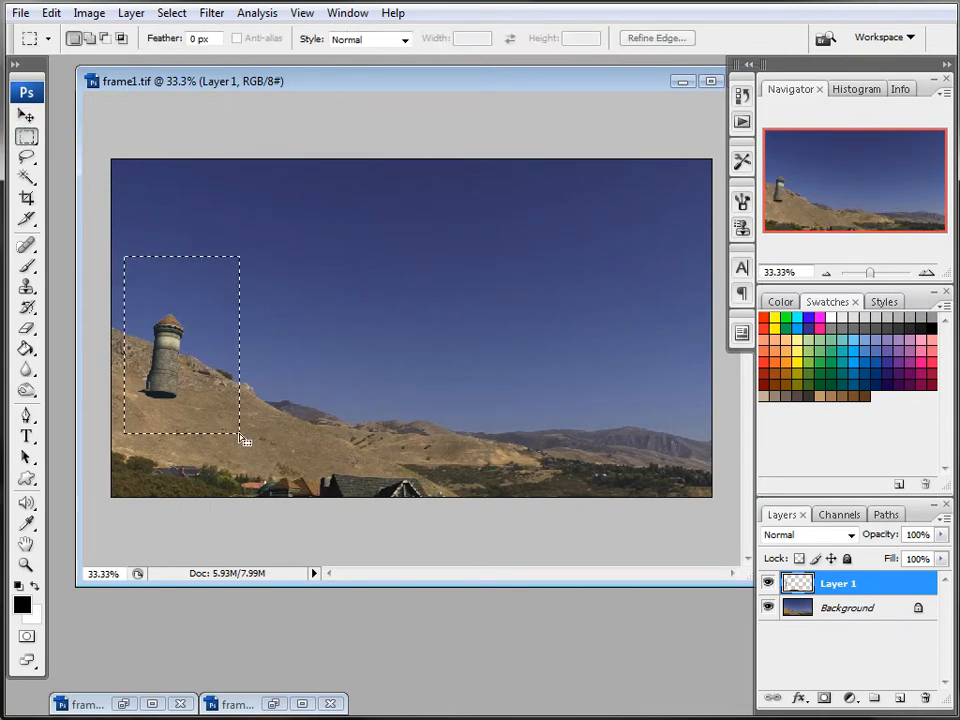
{"action": "key", "text": "Delete"}
{"action": "key", "text": "ctrl+d"}
{"action": "key", "text": "ctrl+v"}
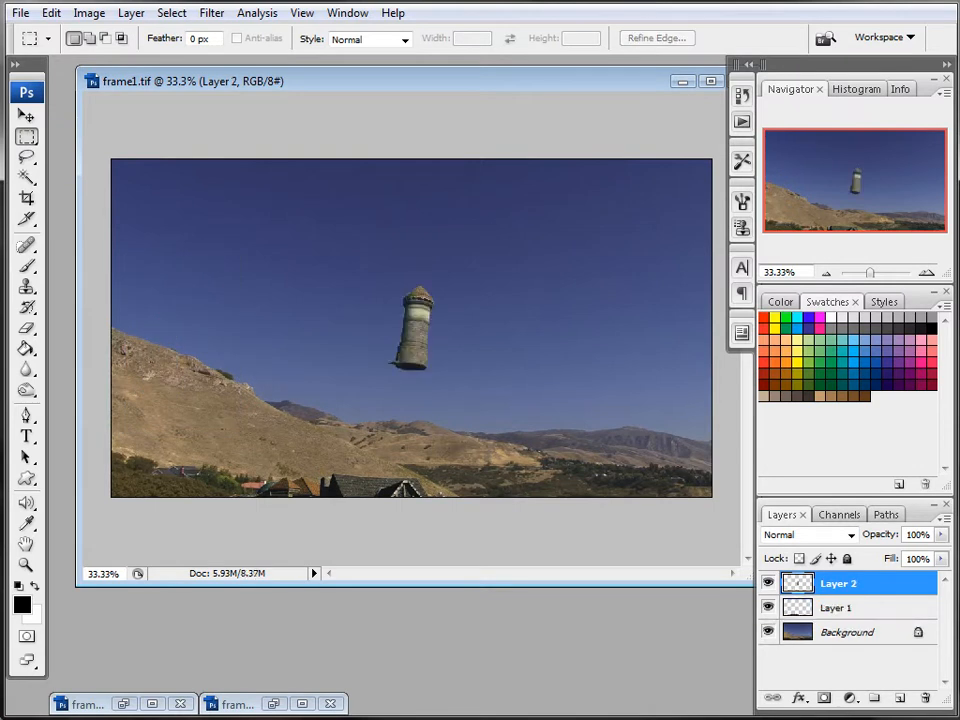
- Place the tower on the ridge of the hillside and shift the rooftops on Layer 1 slightly to the left
{"action": "left_click", "coordinate": [26, 116]}
{"action": "left_click_drag", "start_coordinate": [414, 379], "coordinate": [198, 360]}
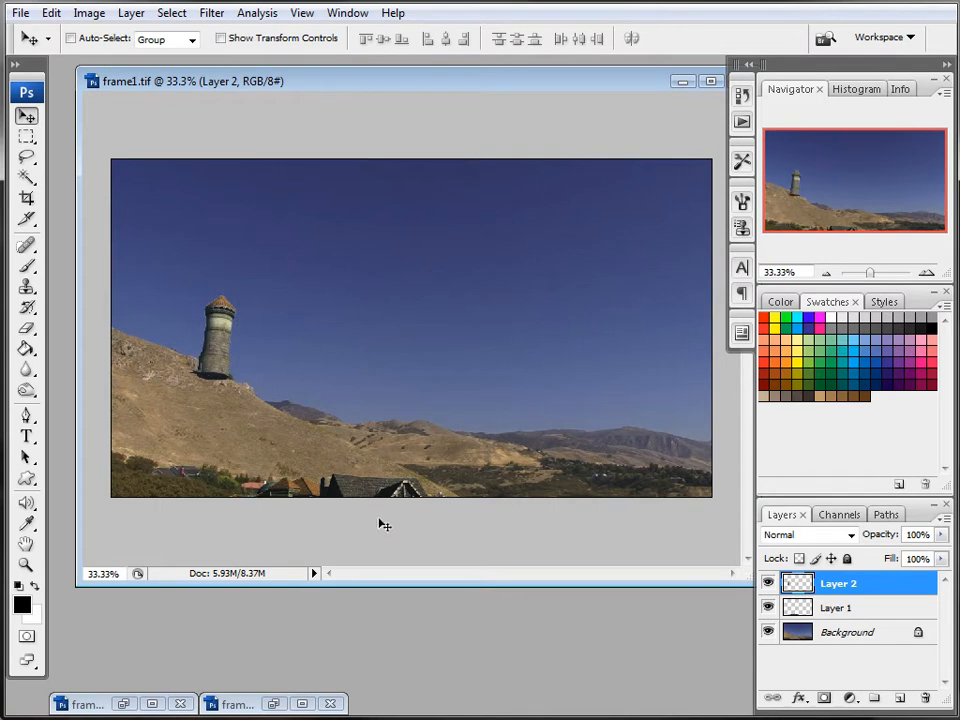
{"action": "left_click", "coordinate": [836, 607]}
{"action": "left_click_drag", "start_coordinate": [414, 504], "coordinate": [348, 492]}
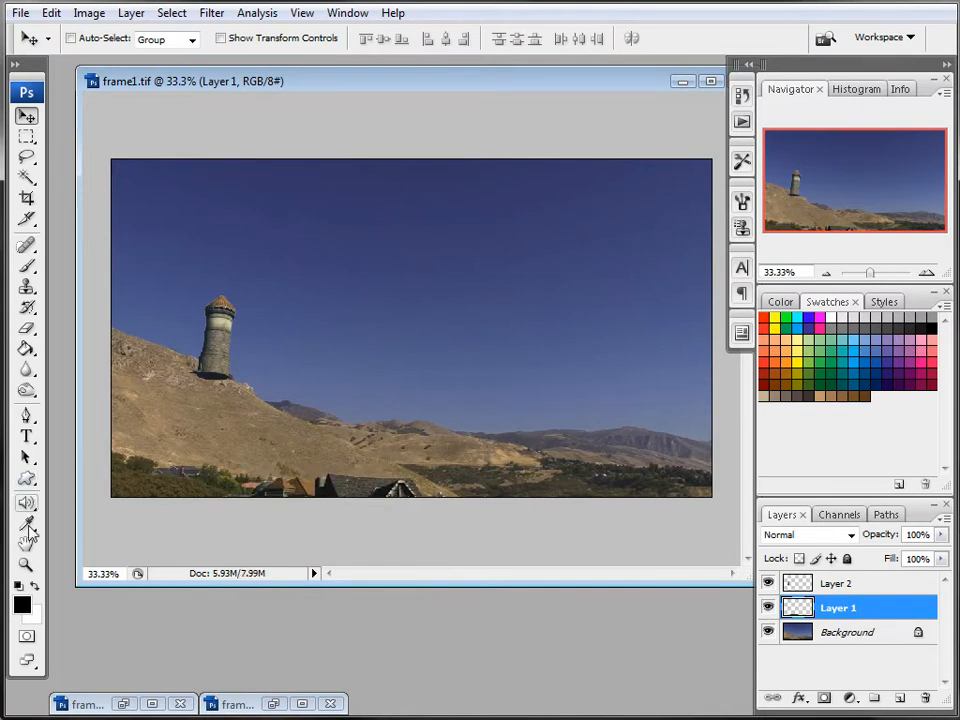
- Lower the tower layer's fill to 38% so the ridge can be seen through the tower's base
{"action": "left_click", "coordinate": [26, 565]}
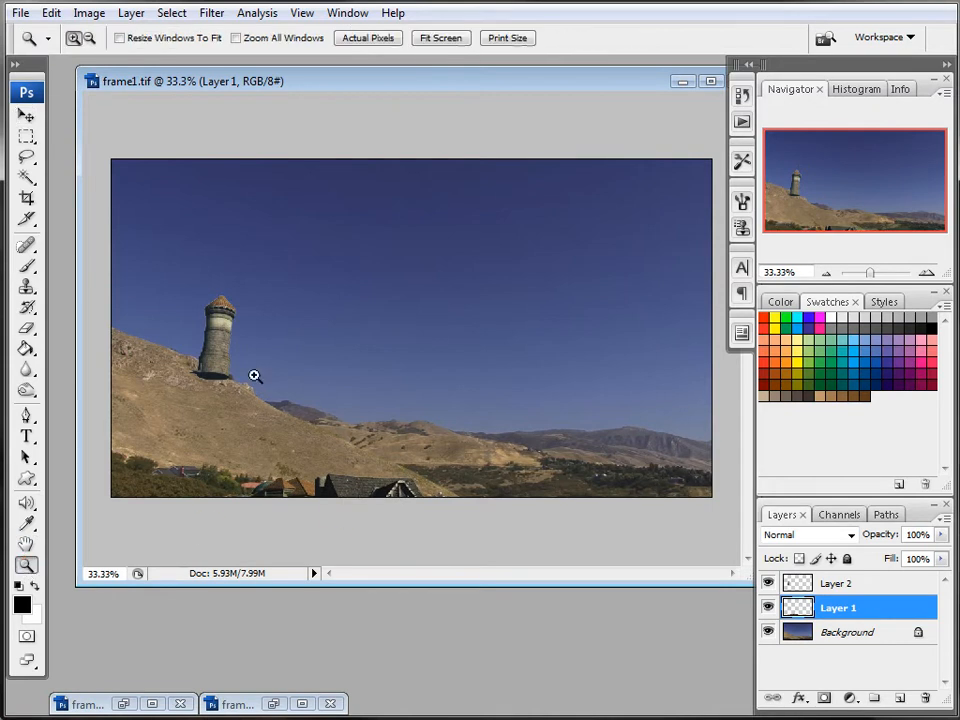
{"action": "left_click", "coordinate": [211, 386]}
{"action": "left_click", "coordinate": [225, 388]}
{"action": "left_click", "coordinate": [303, 365]}
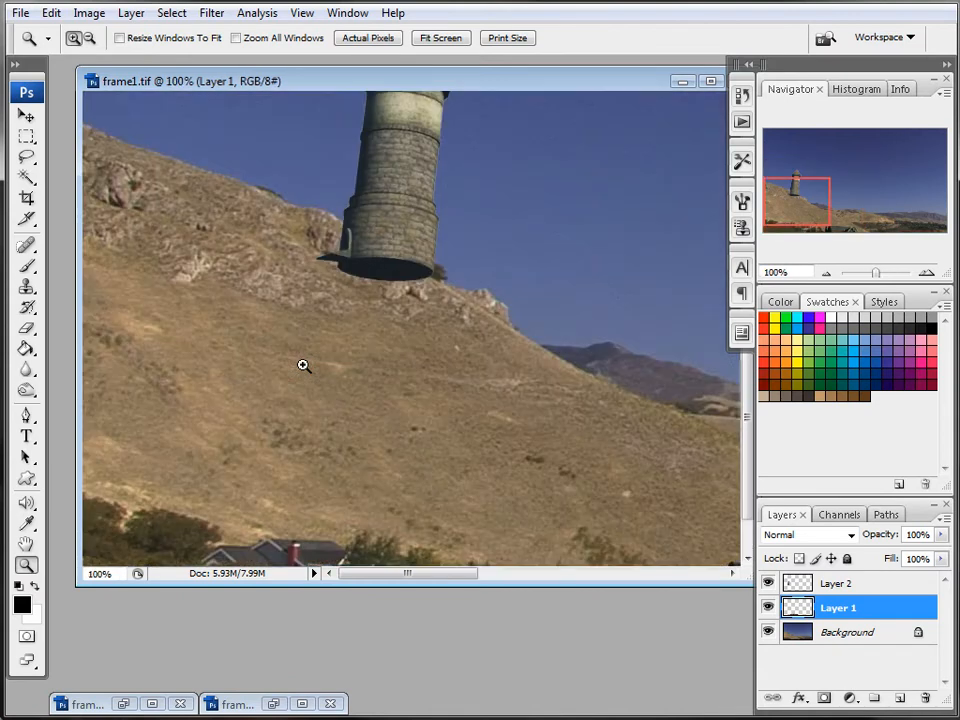
{"action": "left_click", "coordinate": [909, 582]}
{"action": "left_click", "coordinate": [940, 558]}
{"action": "left_click_drag", "start_coordinate": [926, 580], "coordinate": [884, 582]}
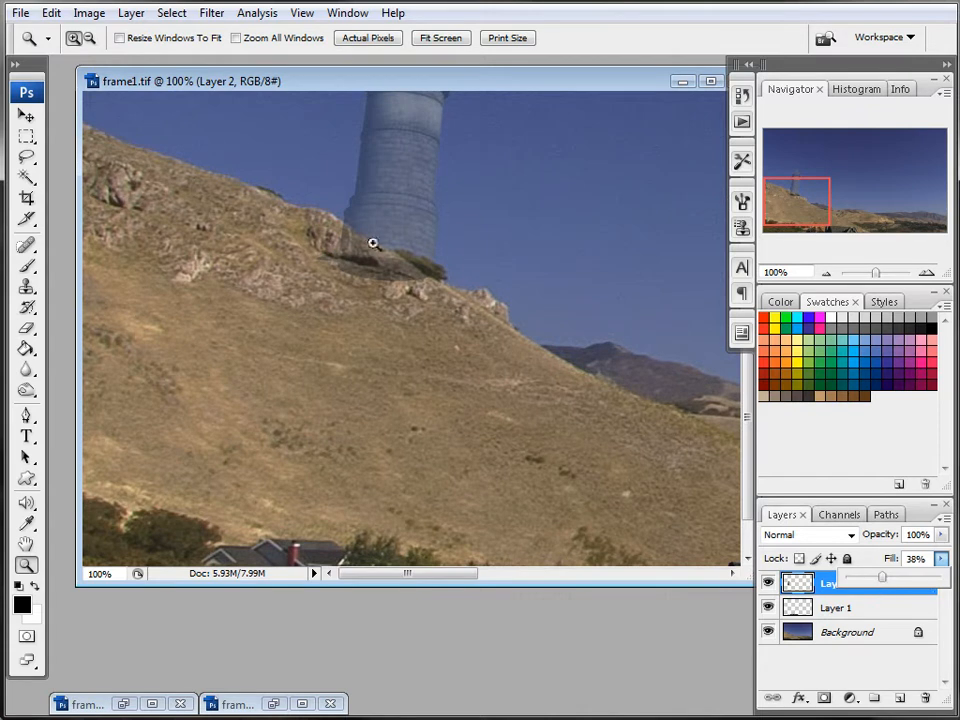
- Erase the part of the tower's base that overlaps the rocky ridge, using a hard 5 px eraser brush
{"action": "left_click", "coordinate": [27, 328]}
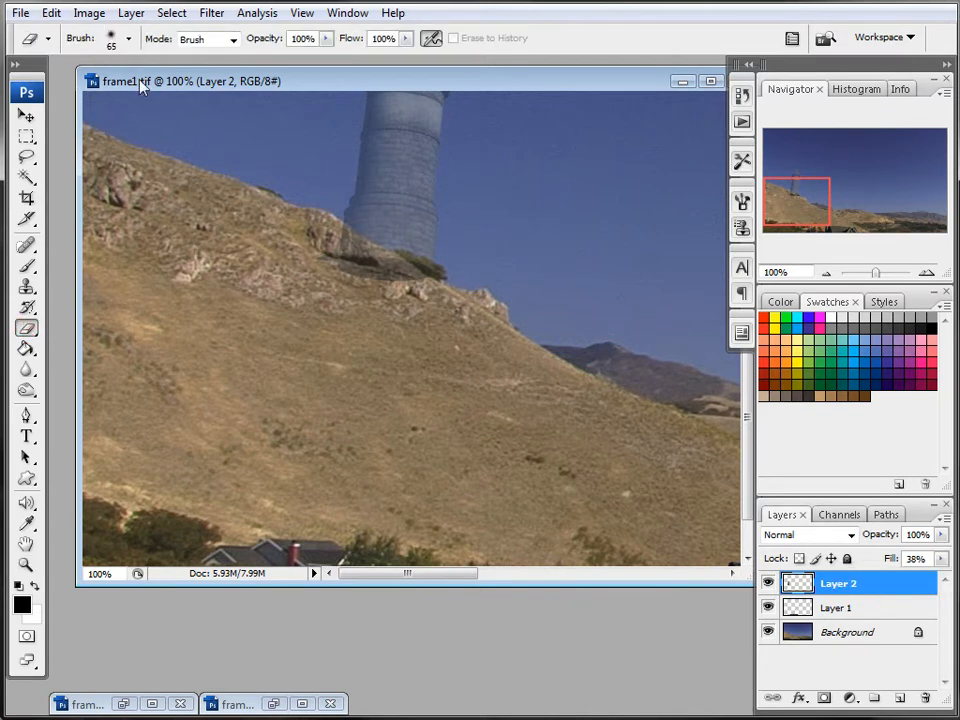
{"action": "left_click", "coordinate": [130, 40]}
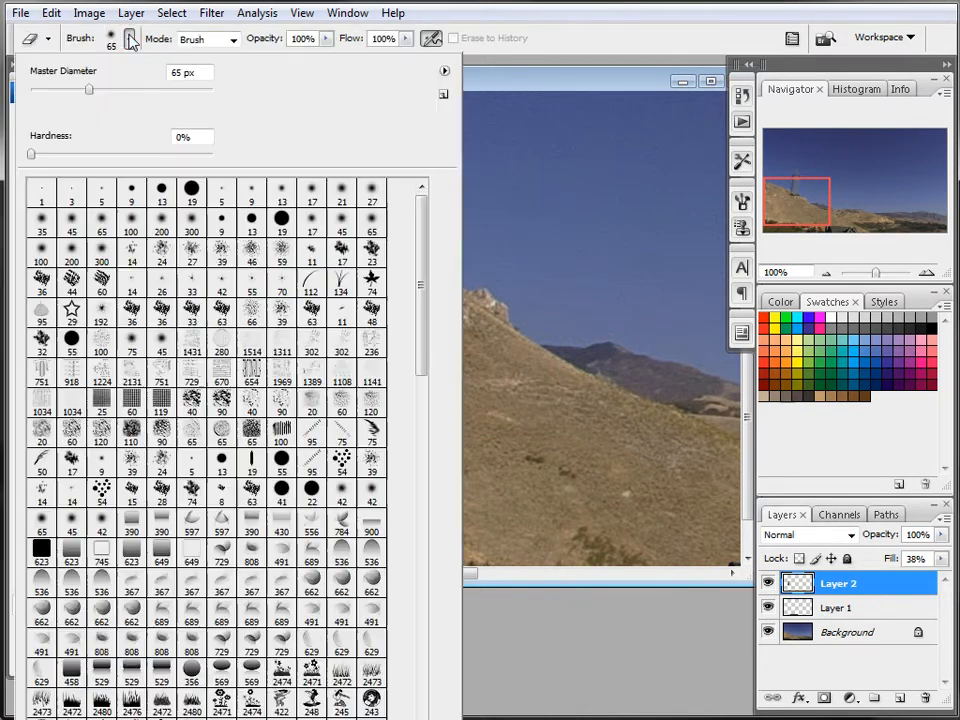
{"action": "left_click", "coordinate": [101, 193]}
{"action": "left_click", "coordinate": [492, 318]}
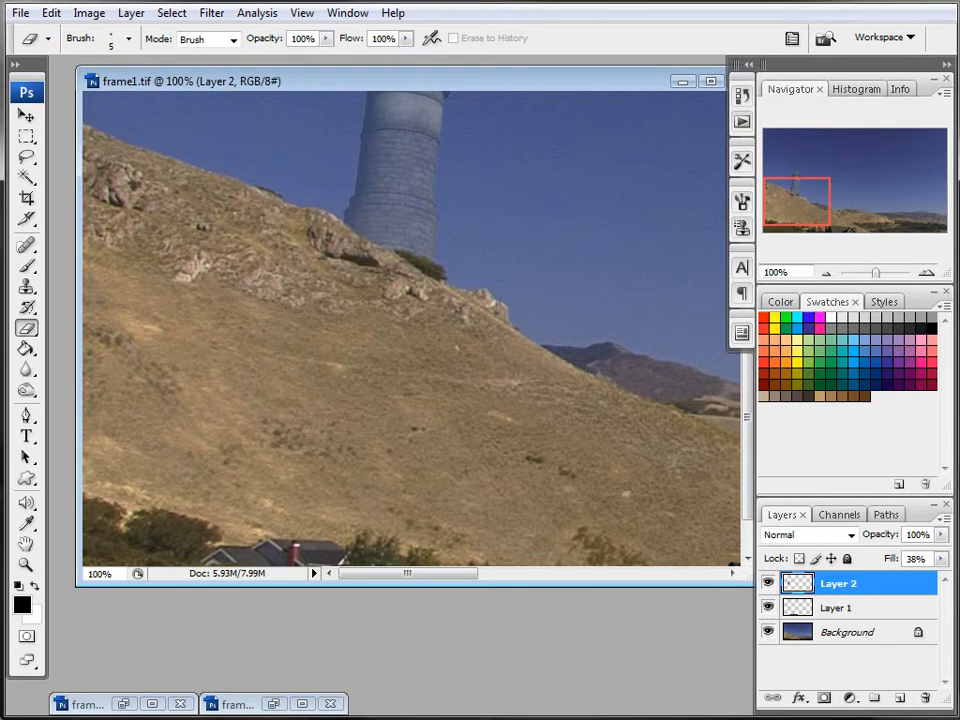
- Refine the erased edge of the tower's base along the ridge with a soft 9 px eraser brush
{"action": "left_click", "coordinate": [128, 38]}
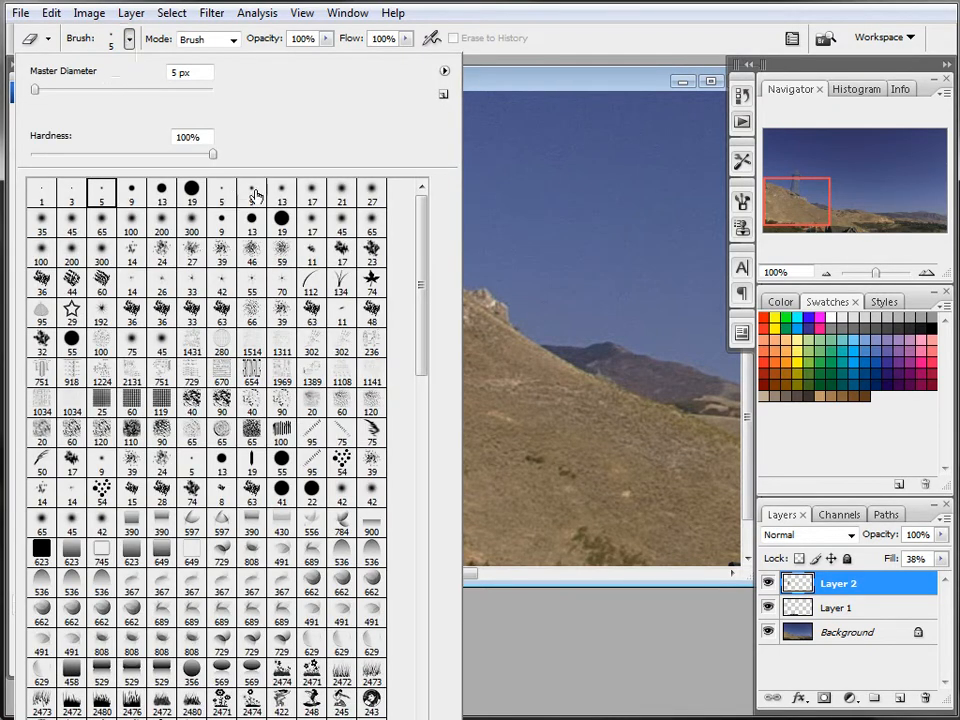
{"action": "left_click", "coordinate": [251, 191]}
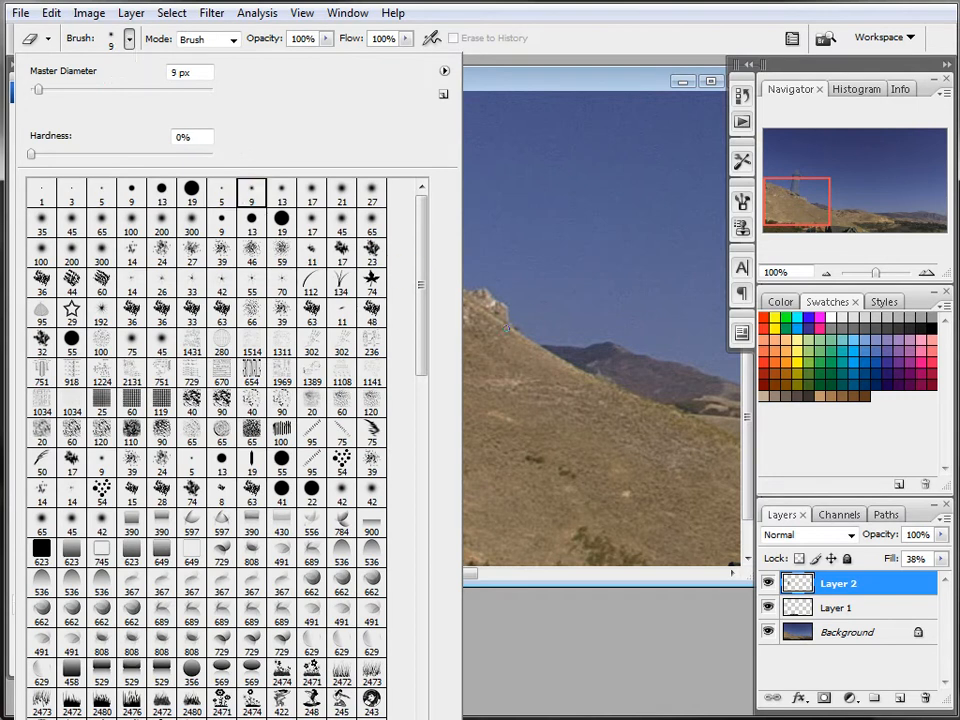
{"action": "left_click", "coordinate": [519, 85]}
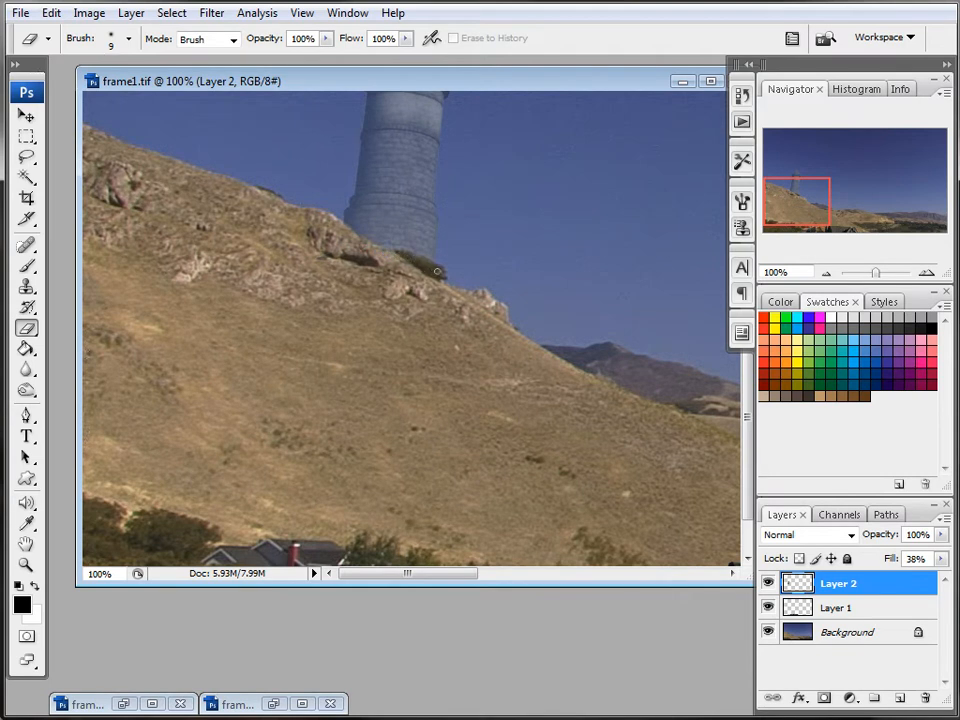
- Restore the tower layer's fill to 100% and erase the dark leftovers of its base on the rocks
{"action": "left_click", "coordinate": [941, 558]}
{"action": "left_click_drag", "start_coordinate": [898, 580], "coordinate": [937, 580]}
{"action": "scroll", "coordinate": [394, 303], "scroll_direction": "up", "scroll_amount": 3}
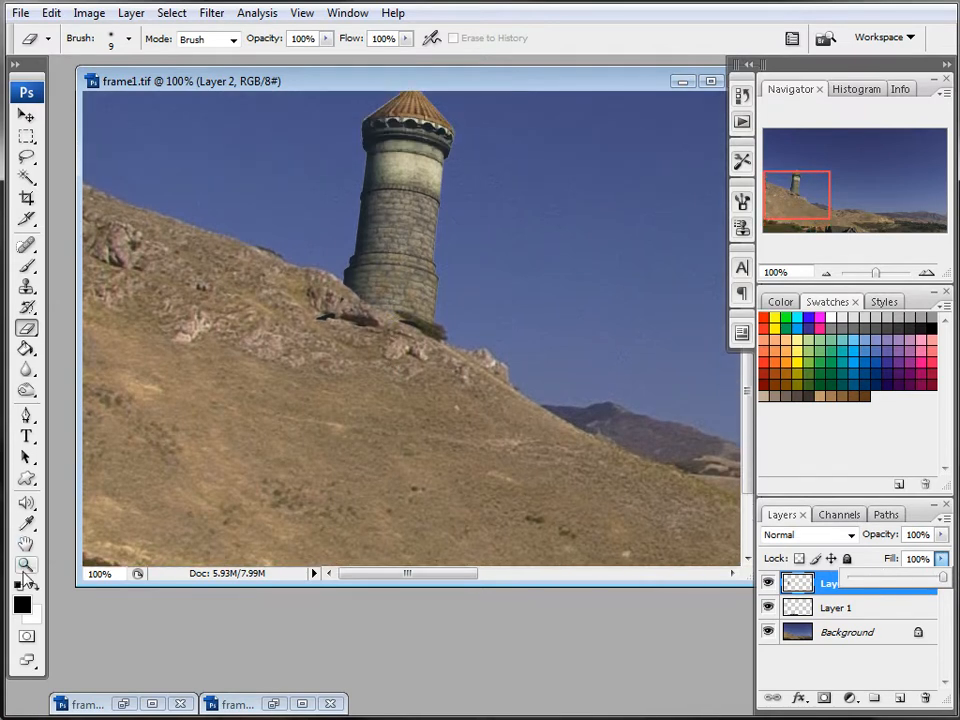
{"action": "scroll", "coordinate": [400, 321], "scroll_direction": "up", "scroll_amount": 8}
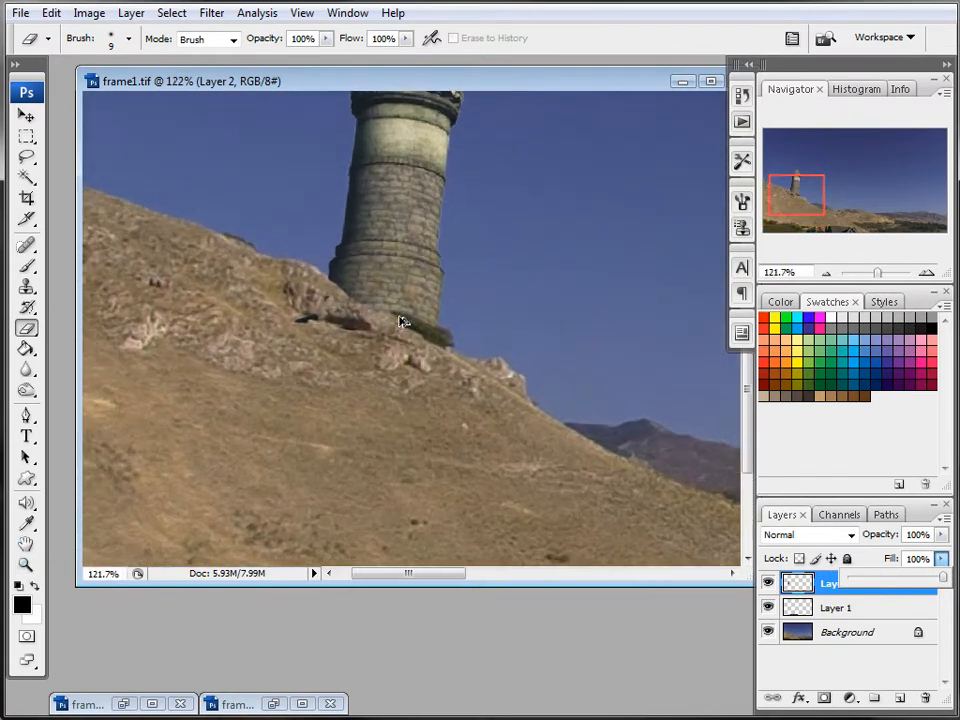
{"action": "scroll", "coordinate": [400, 321], "scroll_direction": "up", "scroll_amount": 1}
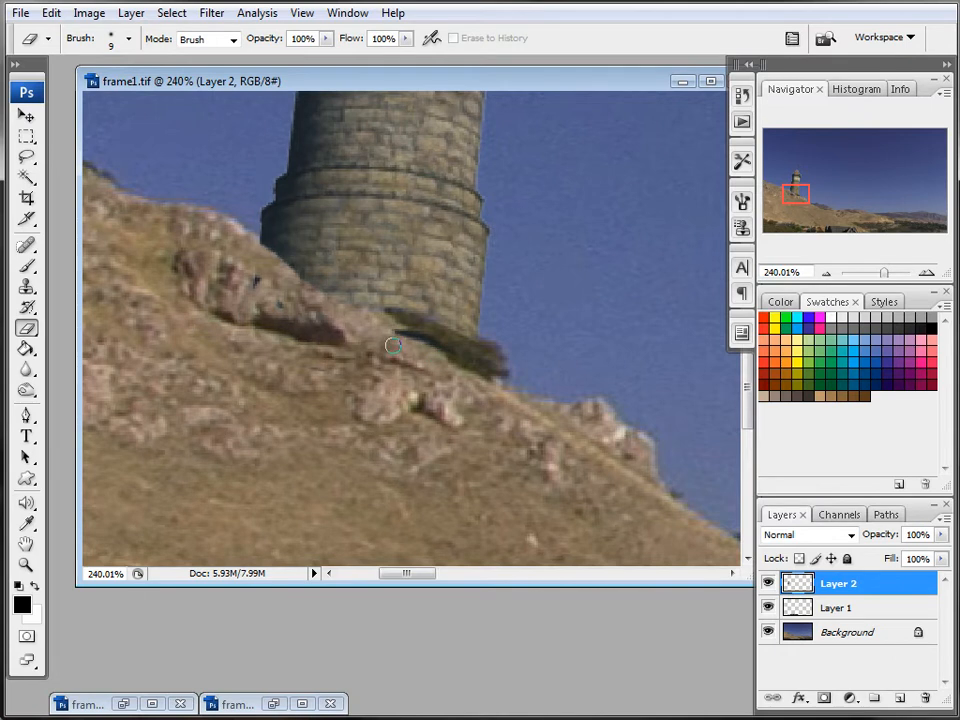
{"action": "scroll", "coordinate": [426, 373], "scroll_direction": "down", "scroll_amount": 5}
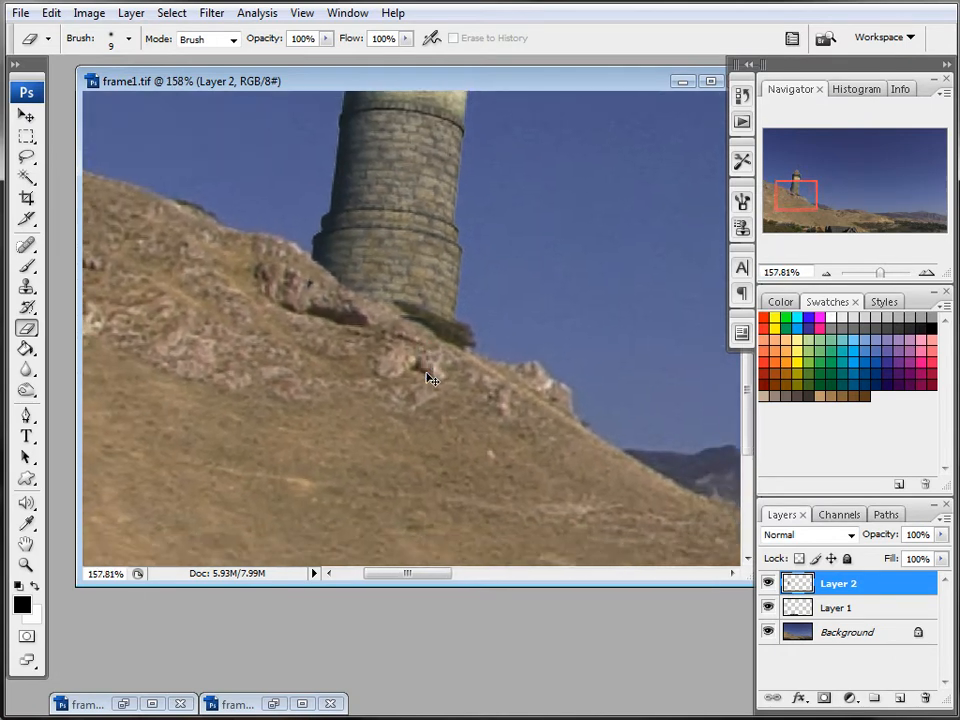
{"action": "scroll", "coordinate": [426, 379], "scroll_direction": "up", "scroll_amount": 5}
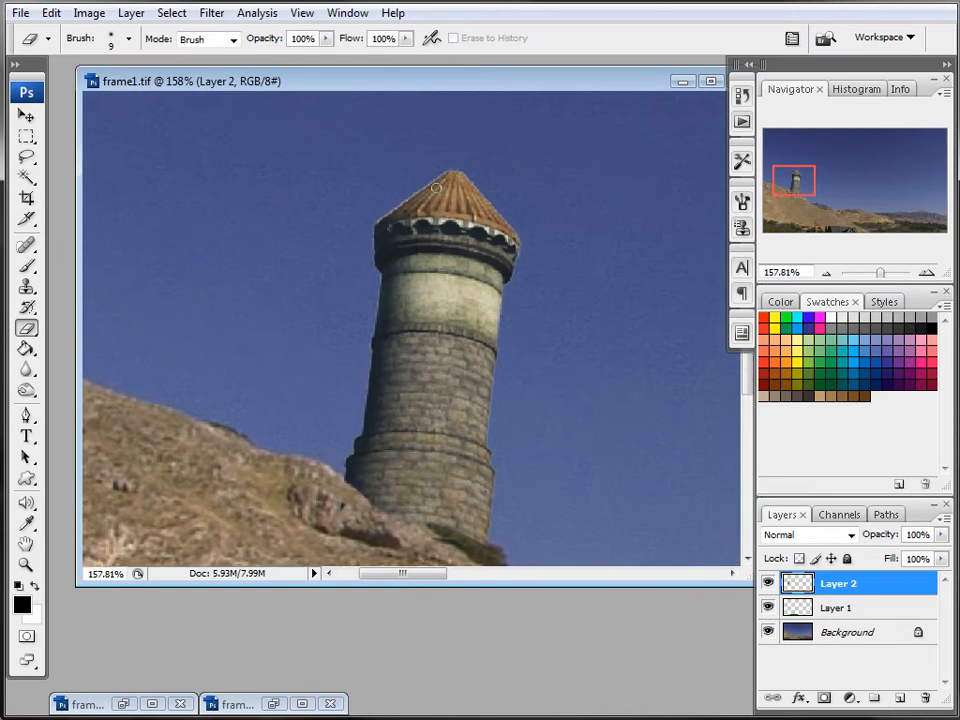
- Inspect the edges of the tower's roof and upper walls against the sky up close
{"action": "scroll", "coordinate": [401, 189], "scroll_direction": "up", "scroll_amount": 6}
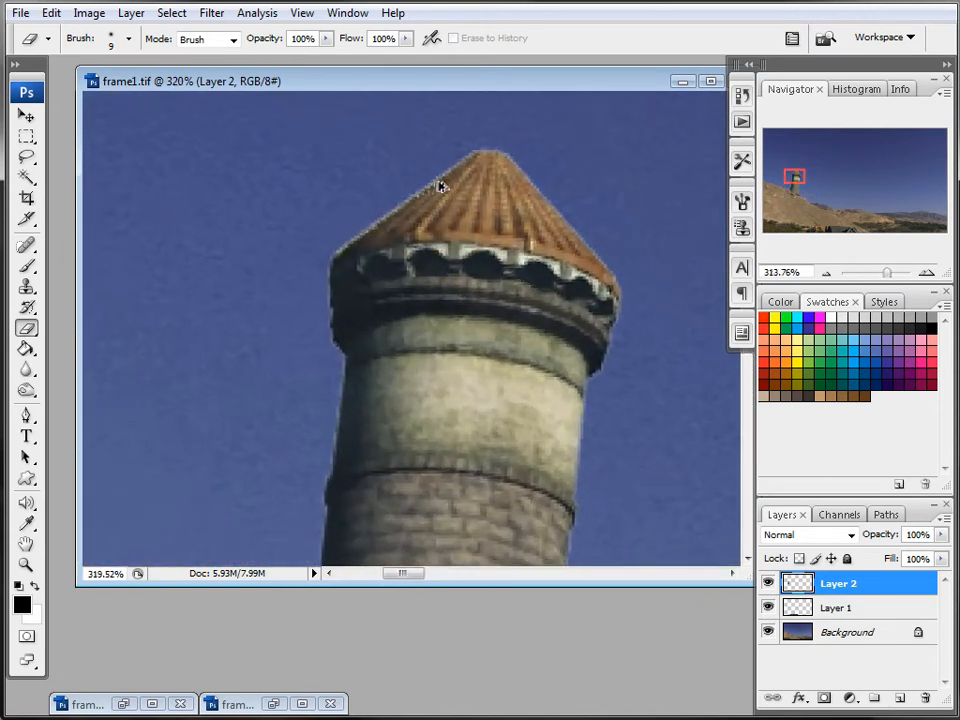
{"action": "scroll", "coordinate": [477, 158], "scroll_direction": "up", "scroll_amount": 2}
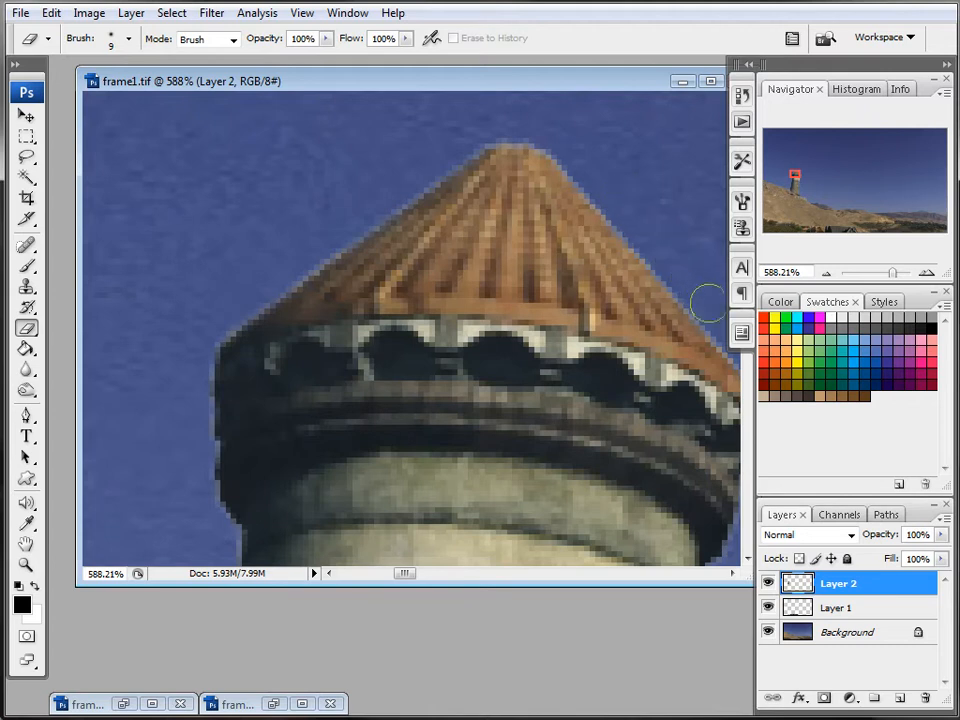
{"action": "scroll", "coordinate": [527, 348], "scroll_direction": "down", "scroll_amount": 4}
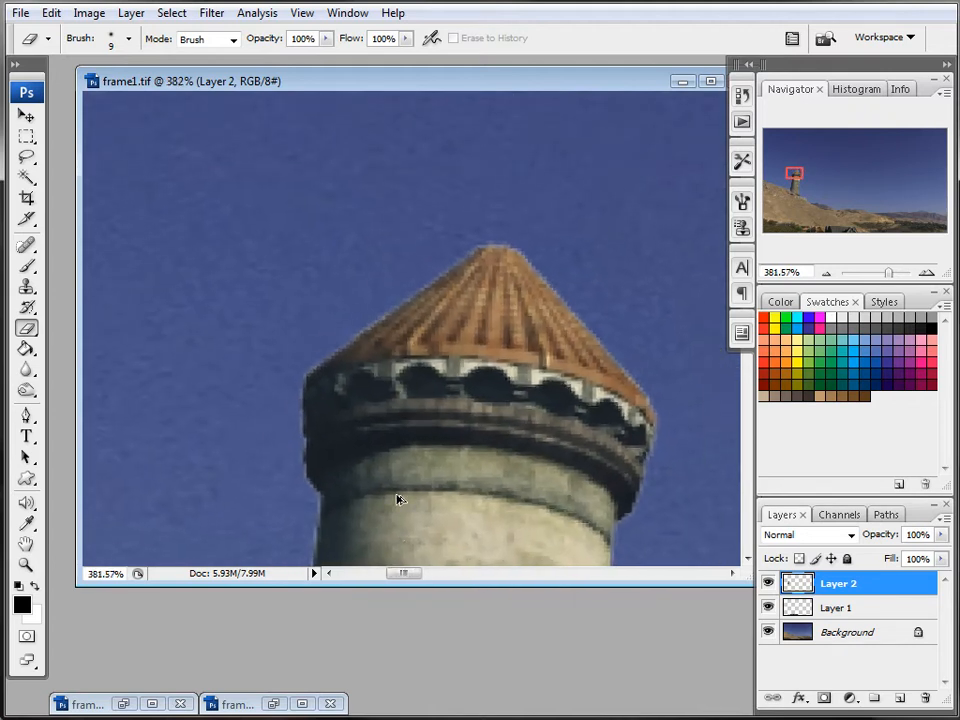
{"action": "scroll", "coordinate": [390, 480], "scroll_direction": "down", "scroll_amount": 1}
{"action": "scroll", "coordinate": [390, 480], "scroll_direction": "down", "scroll_amount": 4}
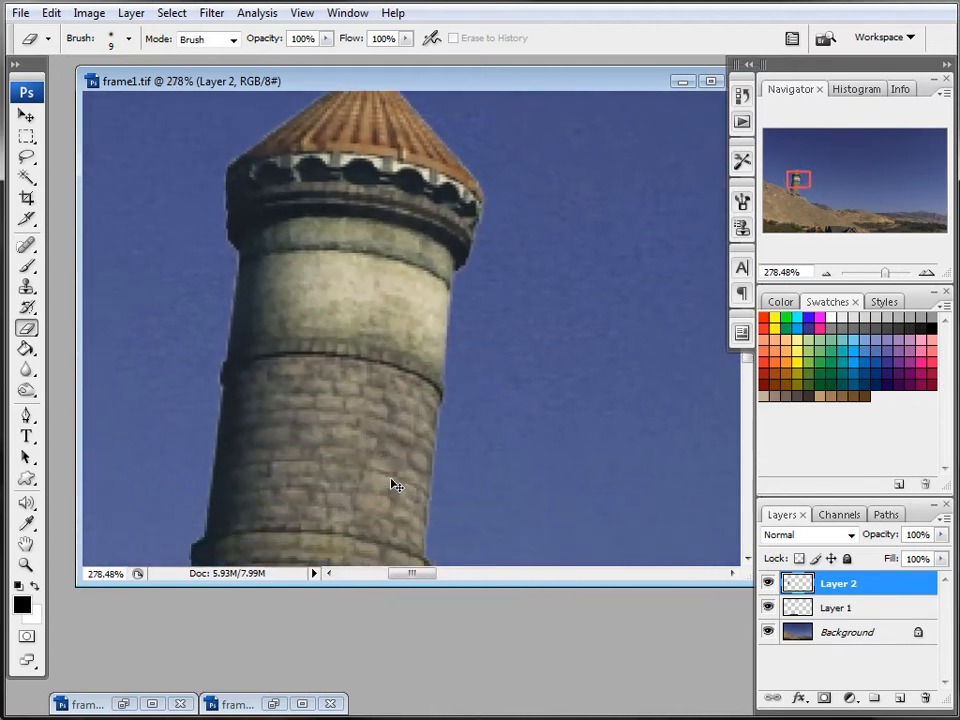
{"action": "scroll", "coordinate": [390, 480], "scroll_direction": "up", "scroll_amount": 2}
{"action": "scroll", "coordinate": [392, 484], "scroll_direction": "down", "scroll_amount": 5}
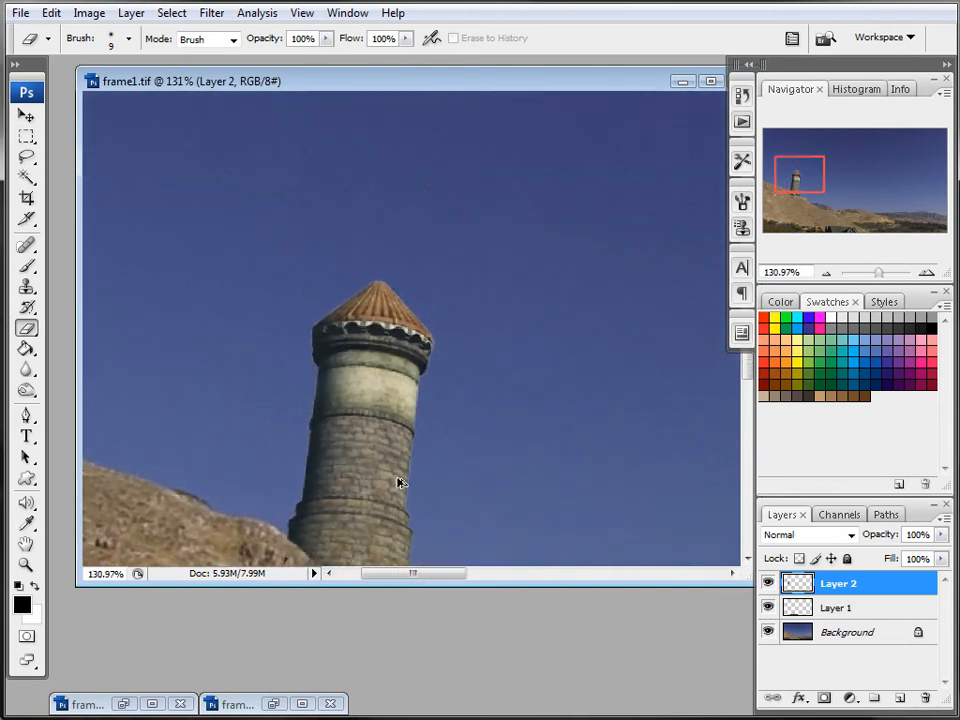
- Lower the tower layer's fill to 85% so the tower blends into the hazy scene
{"action": "left_click", "coordinate": [941, 558]}
{"action": "mouse_move", "coordinate": [942, 582]}
{"action": "left_mouse_down"}
{"action": "mouse_move", "coordinate": [908, 585]}
{"action": "mouse_move", "coordinate": [936, 587]}
{"action": "left_mouse_up"}
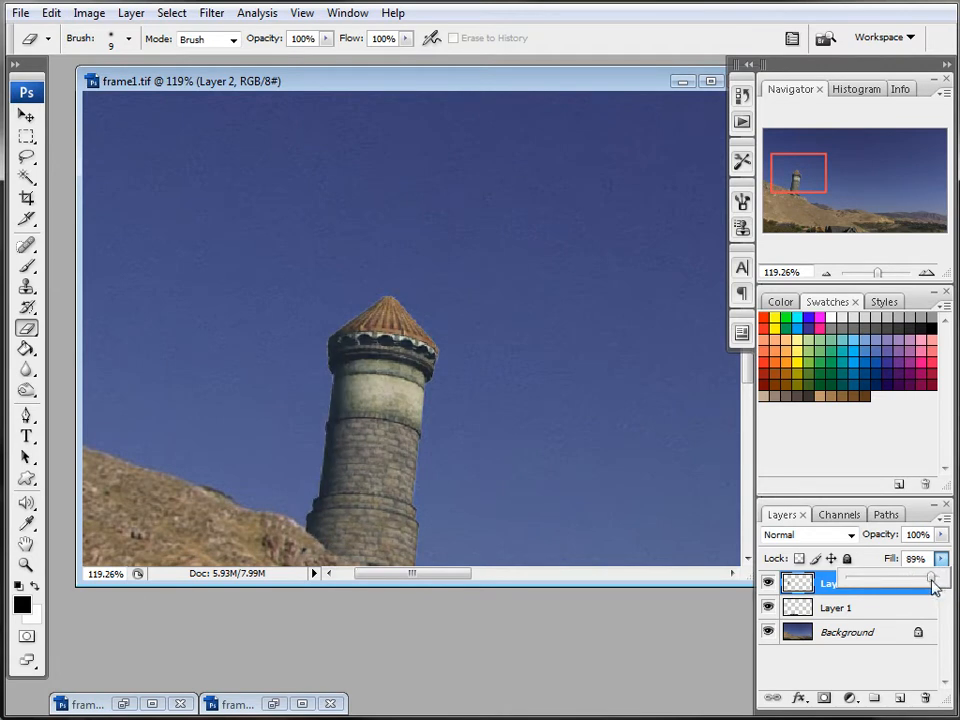
{"action": "scroll", "coordinate": [210, 437], "scroll_direction": "down", "scroll_amount": 5}
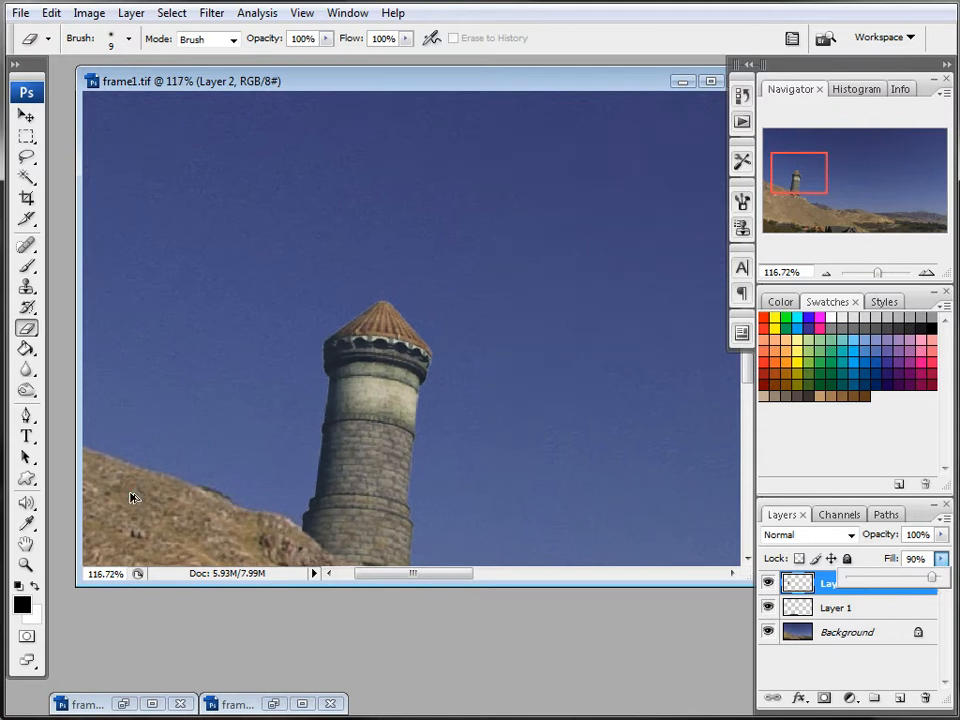
{"action": "scroll", "coordinate": [379, 519], "scroll_direction": "down", "scroll_amount": 1}
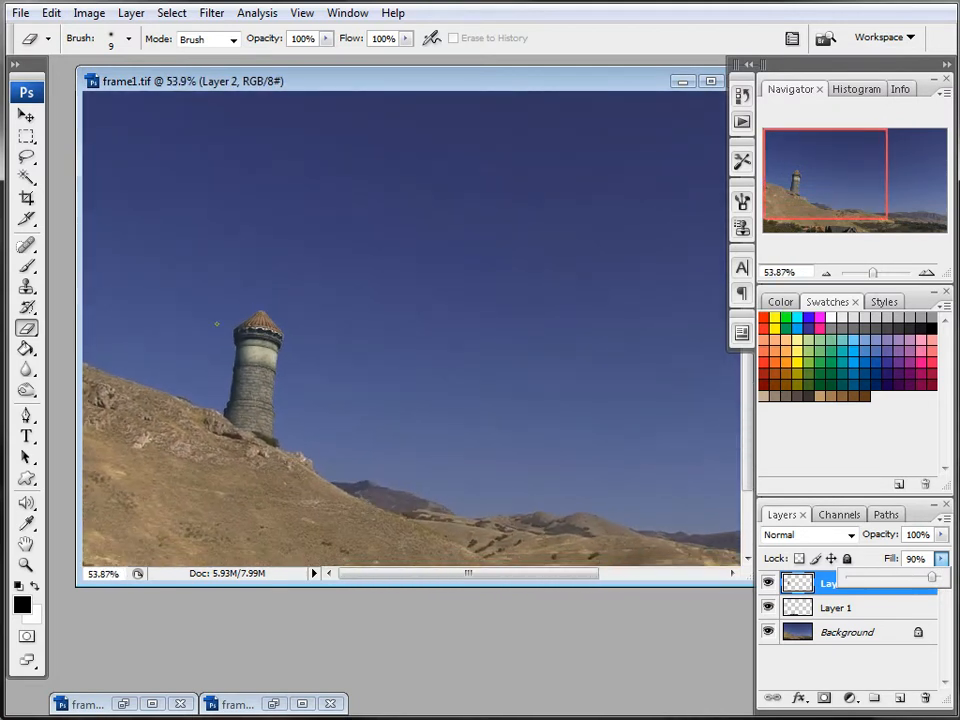
{"action": "scroll", "coordinate": [300, 379], "scroll_direction": "down", "scroll_amount": 2}
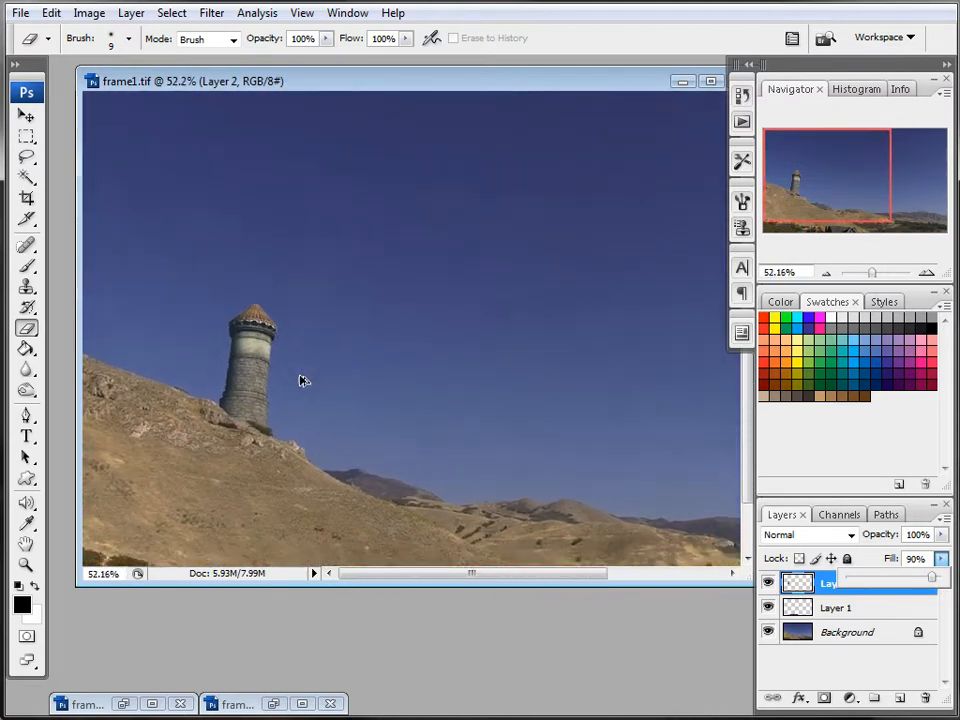
{"action": "scroll", "coordinate": [260, 356], "scroll_direction": "down", "scroll_amount": 1}
{"action": "mouse_move", "coordinate": [937, 580]}
{"action": "left_mouse_down"}
{"action": "mouse_move", "coordinate": [909, 580]}
{"action": "mouse_move", "coordinate": [938, 580]}
{"action": "mouse_move", "coordinate": [927, 580]}
{"action": "left_mouse_up"}
{"action": "key", "text": "ctrl+0"}
- Clone bushes from the Background onto Layer 1 over the house at the foot of the hill, using a soft 39 px Clone Stamp brush
{"action": "scroll", "coordinate": [466, 464], "scroll_direction": "up", "scroll_amount": 1}
{"action": "scroll", "coordinate": [421, 487], "scroll_direction": "up", "scroll_amount": 3}
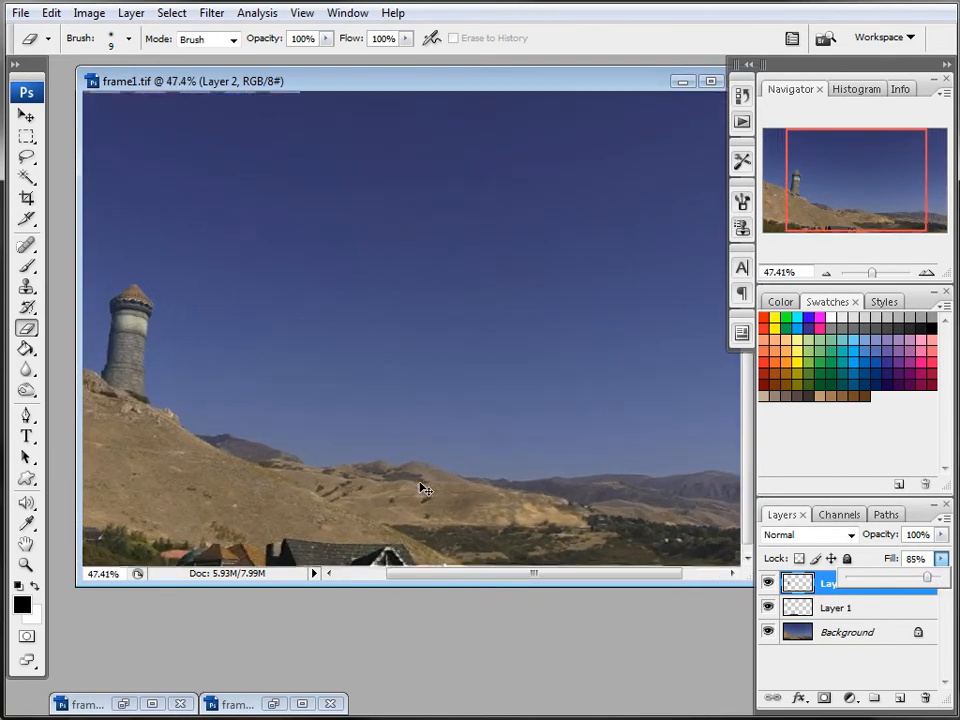
{"action": "scroll", "coordinate": [421, 487], "scroll_direction": "up", "scroll_amount": 3}
{"action": "left_click_drag", "start_coordinate": [545, 574], "coordinate": [334, 573]}
{"action": "scroll", "coordinate": [389, 535], "scroll_direction": "down", "scroll_amount": 3}
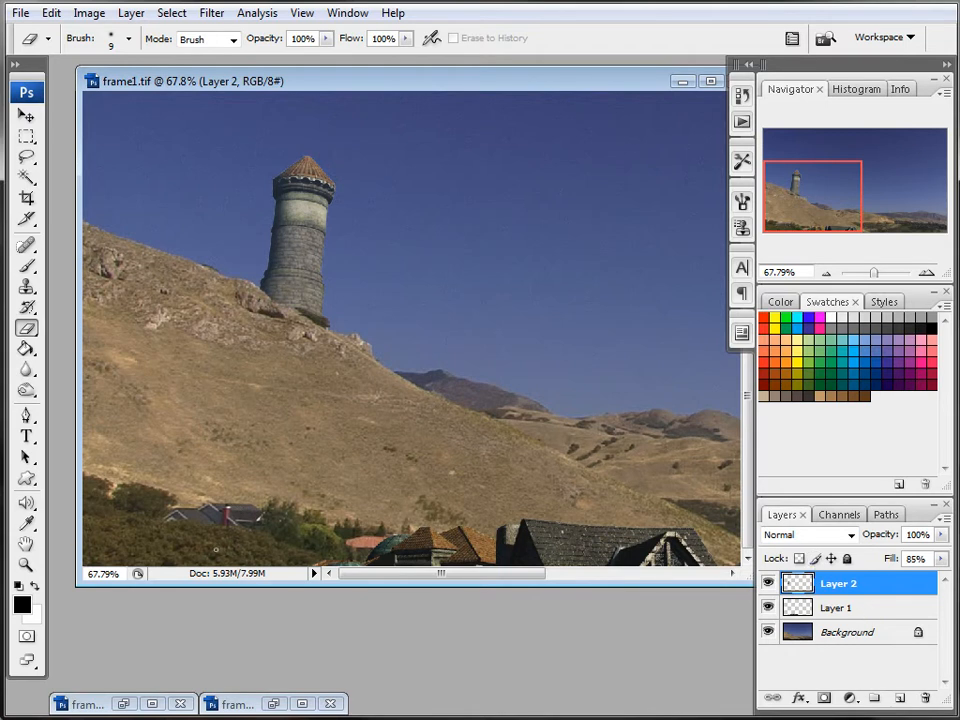
{"action": "left_click", "coordinate": [885, 635]}
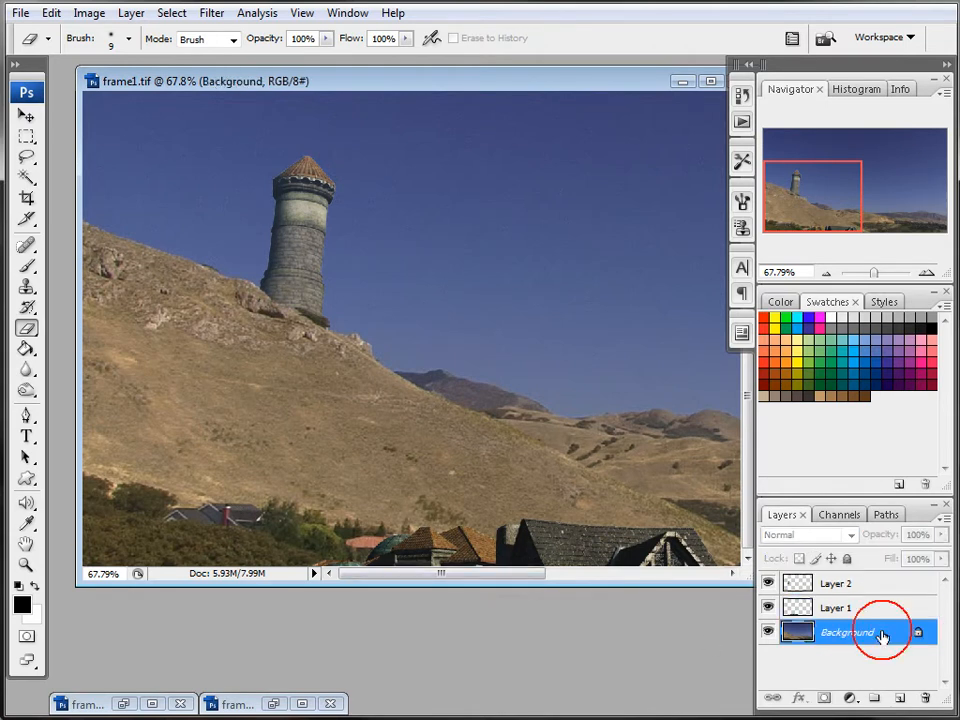
{"action": "left_click", "coordinate": [27, 288]}
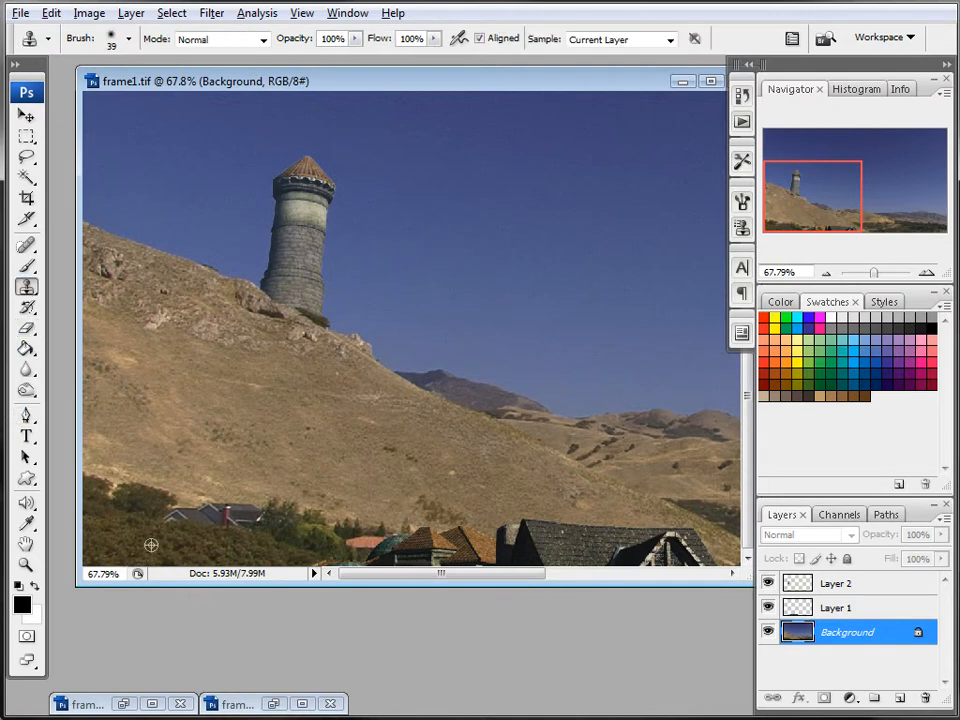
{"action": "left_click", "coordinate": [881, 606]}
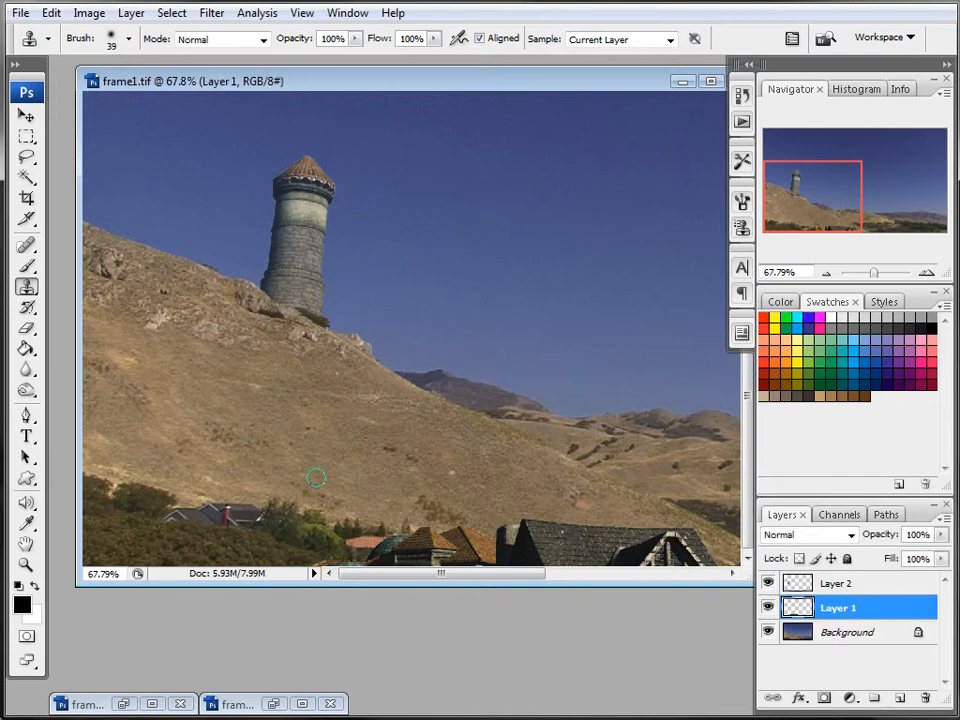
{"action": "mouse_move", "coordinate": [180, 528]}
{"action": "left_mouse_down"}
{"action": "mouse_move", "coordinate": [182, 516]}
{"action": "mouse_move", "coordinate": [253, 514]}
{"action": "mouse_move", "coordinate": [230, 507]}
{"action": "left_mouse_up"}
- Resample the bushes from the Background and clone out the last traces of the house roof on Layer 1
{"action": "left_click", "coordinate": [244, 547], "text": "alt"}
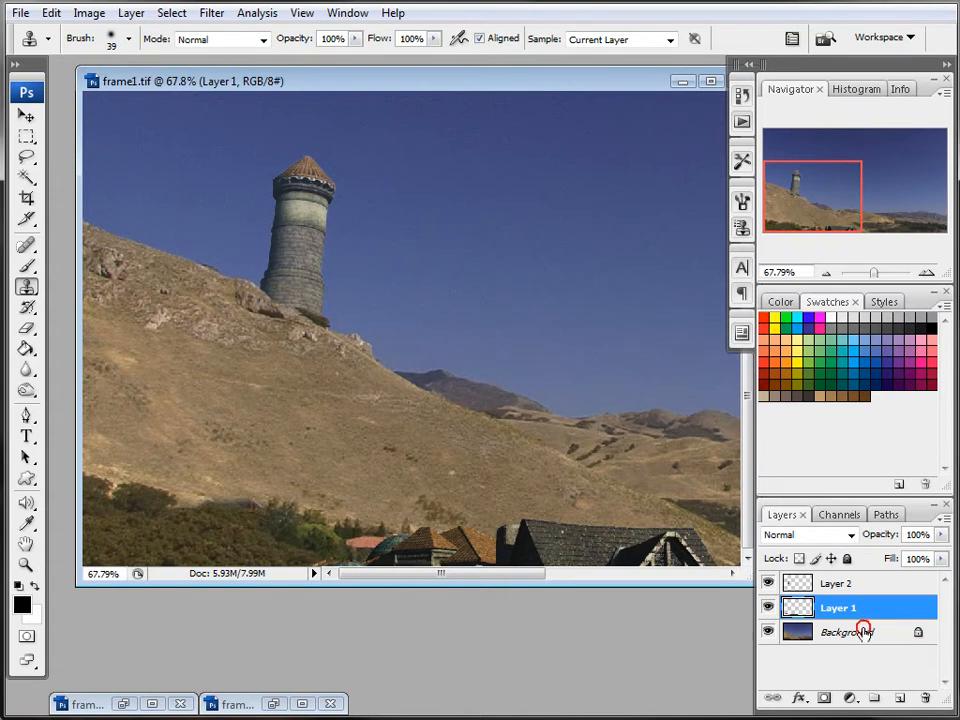
{"action": "left_click", "coordinate": [864, 633]}
{"action": "left_click", "coordinate": [835, 610]}
{"action": "left_click", "coordinate": [255, 515], "text": "alt"}
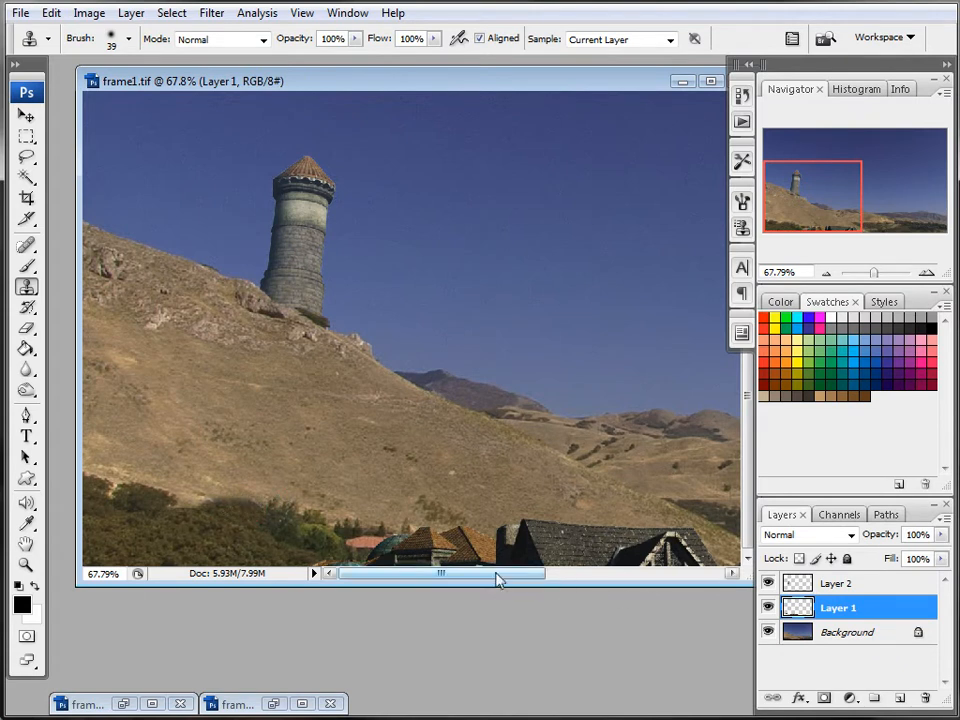
- Clone trees from the Background onto Layer 1 over the buildings at the far right of the distant valley
{"action": "left_click_drag", "start_coordinate": [479, 582], "coordinate": [656, 583]}
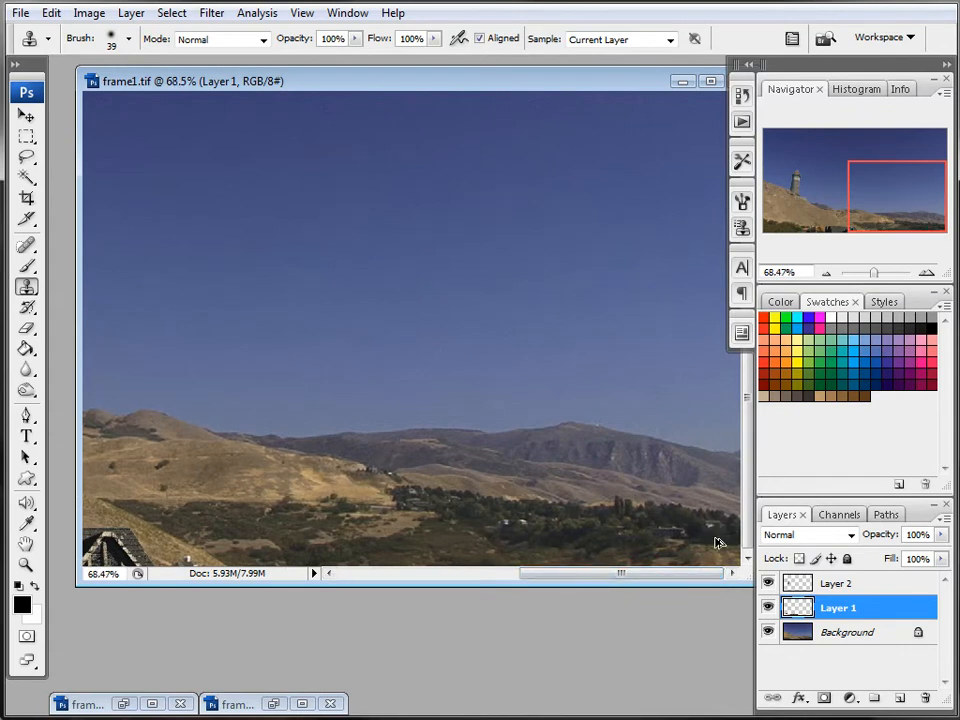
{"action": "scroll", "coordinate": [717, 541], "scroll_direction": "up", "scroll_amount": 4}
{"action": "left_click_drag", "start_coordinate": [684, 577], "coordinate": [697, 579]}
{"action": "left_click", "coordinate": [866, 640]}
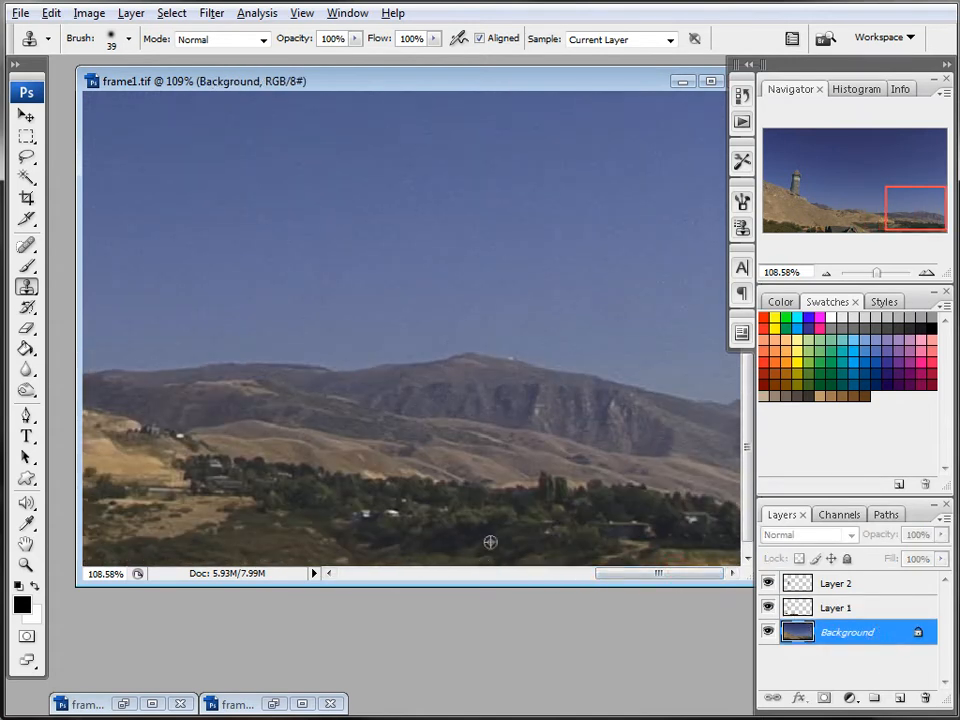
{"action": "left_click", "coordinate": [843, 608]}
{"action": "left_click_drag", "start_coordinate": [546, 521], "coordinate": [624, 522]}
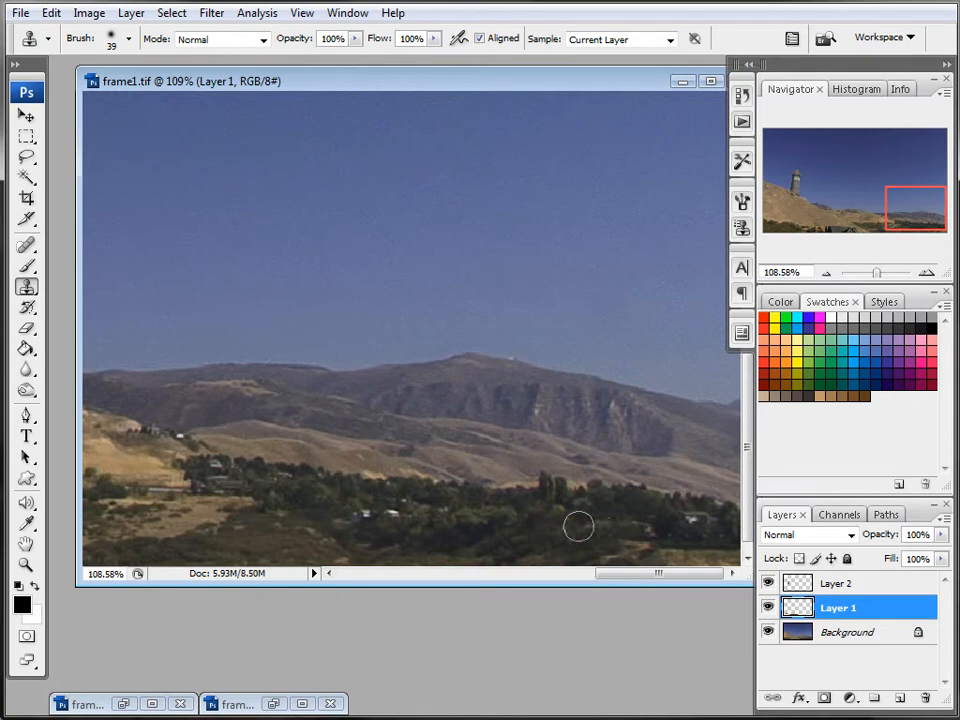
{"action": "left_click", "coordinate": [634, 506], "text": "alt"}
{"action": "left_click", "coordinate": [686, 520]}
{"action": "left_click", "coordinate": [699, 521]}
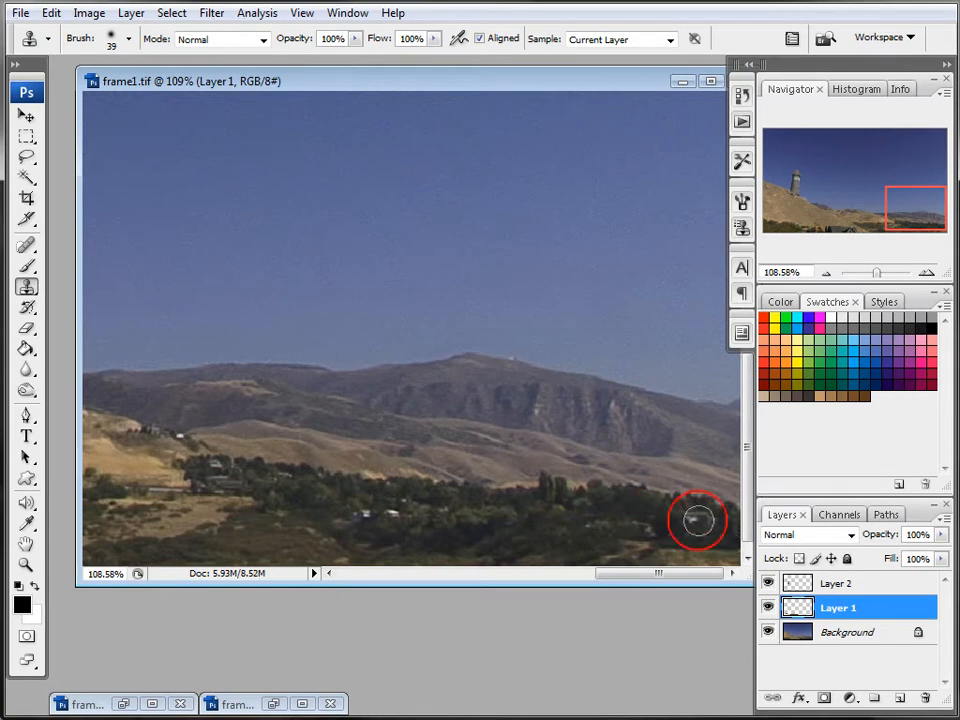
- Resample the Background and clone out the remaining houses among the distant valley trees on Layer 1
{"action": "left_click", "coordinate": [850, 630]}
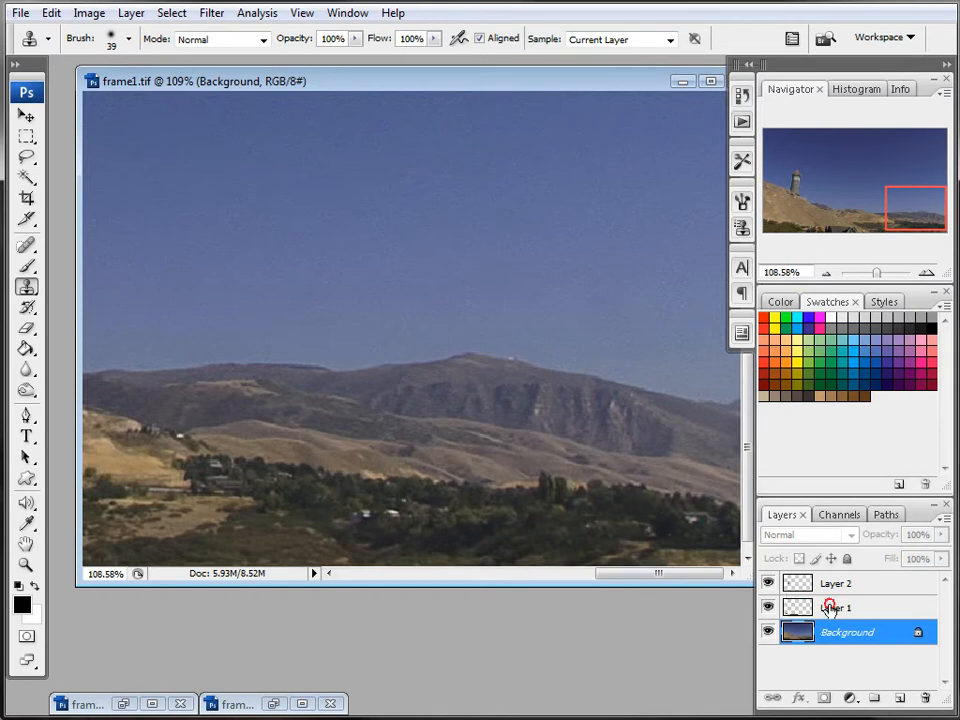
{"action": "left_click", "coordinate": [823, 608]}
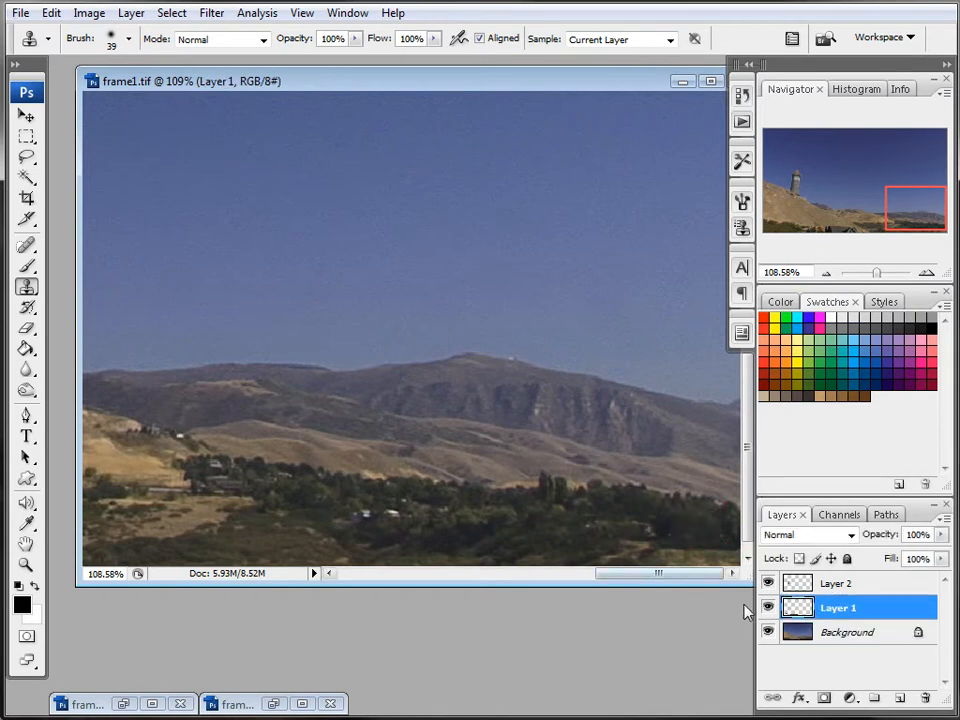
{"action": "left_click", "coordinate": [883, 630]}
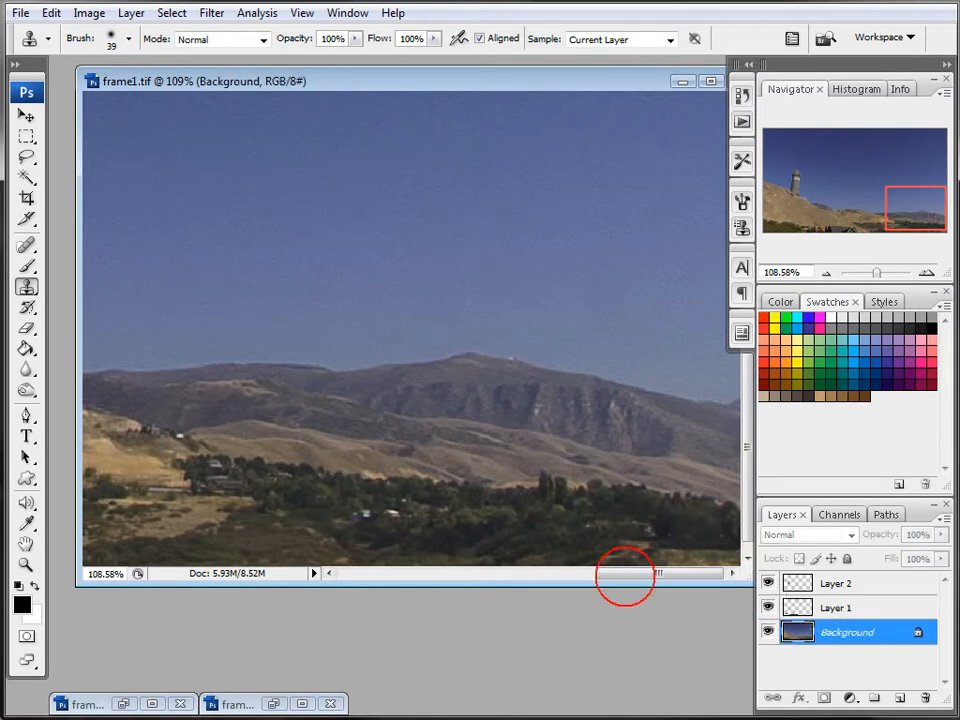
{"action": "left_click", "coordinate": [838, 608]}
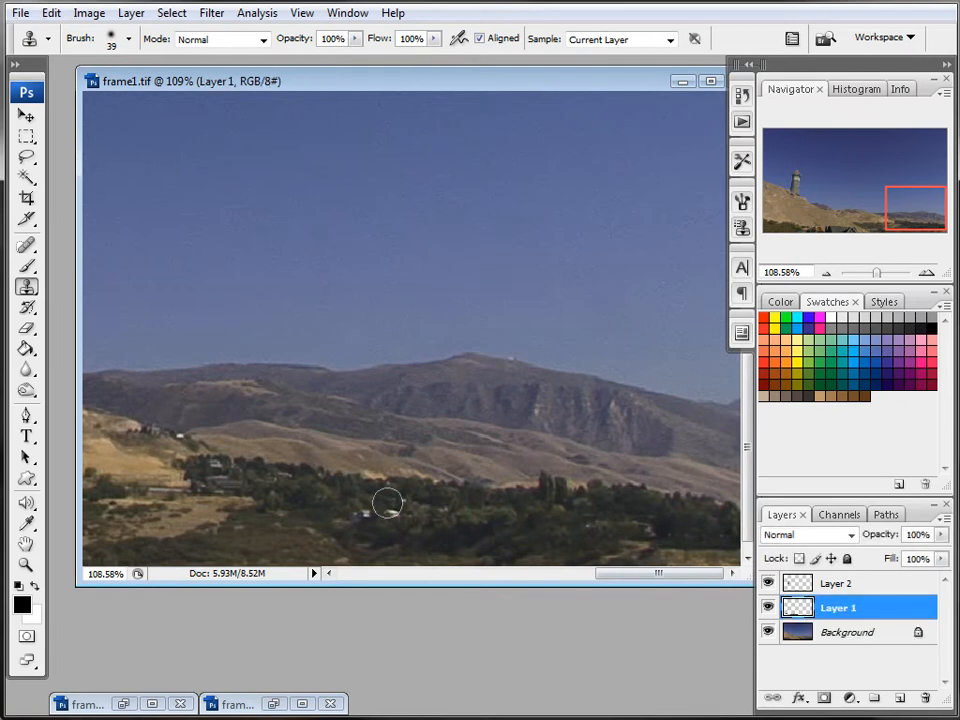
{"action": "left_click", "coordinate": [392, 514]}
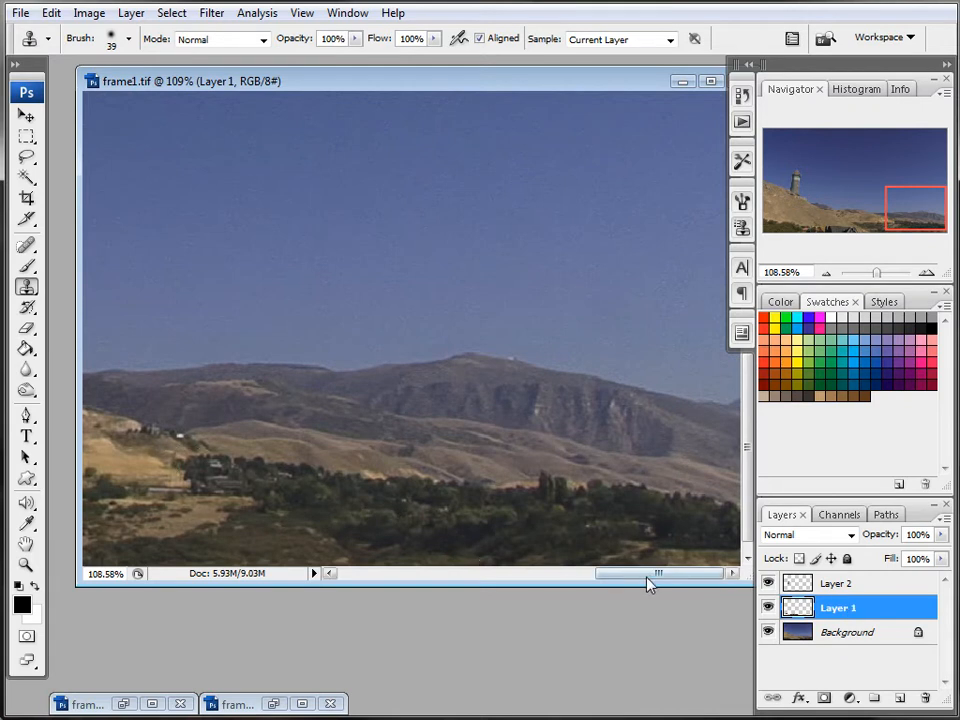
- Darken the tower's shaded left side and base on Layer 2 with a 70 px Burn brush at Midtones, 50% exposure
{"action": "left_click_drag", "start_coordinate": [651, 581], "coordinate": [455, 556]}
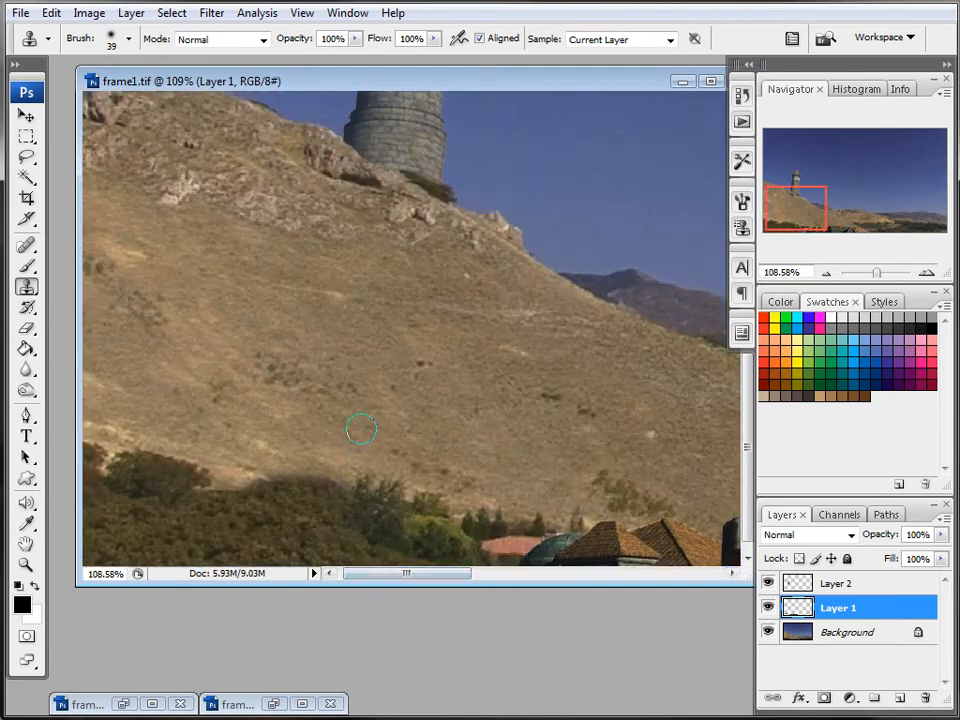
{"action": "scroll", "coordinate": [377, 385], "scroll_direction": "down", "scroll_amount": 8}
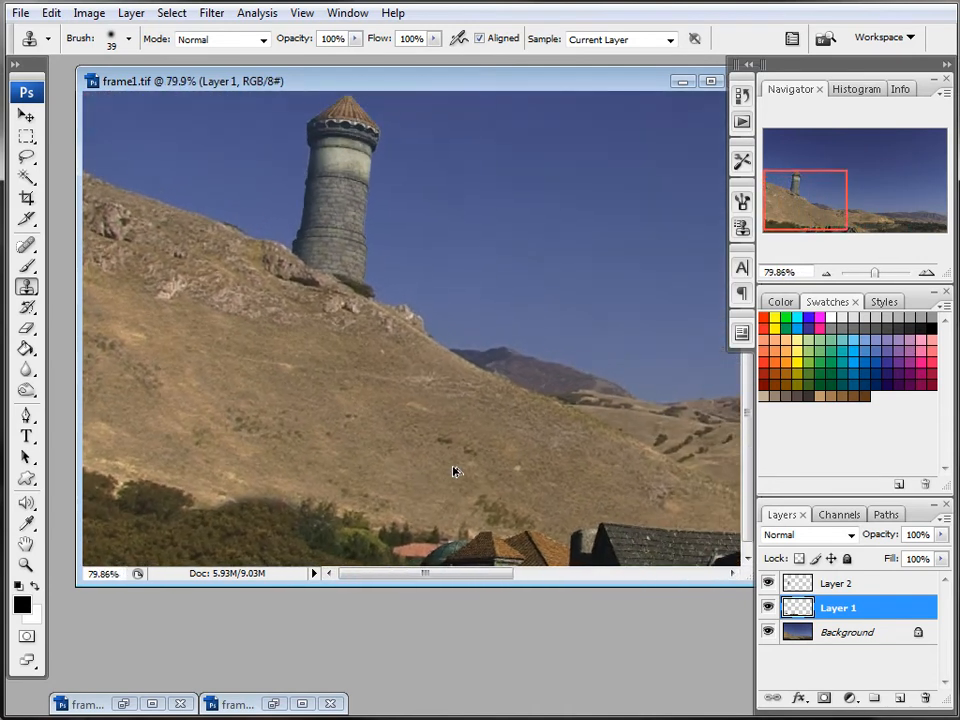
{"action": "scroll", "coordinate": [430, 533], "scroll_direction": "down", "scroll_amount": 5}
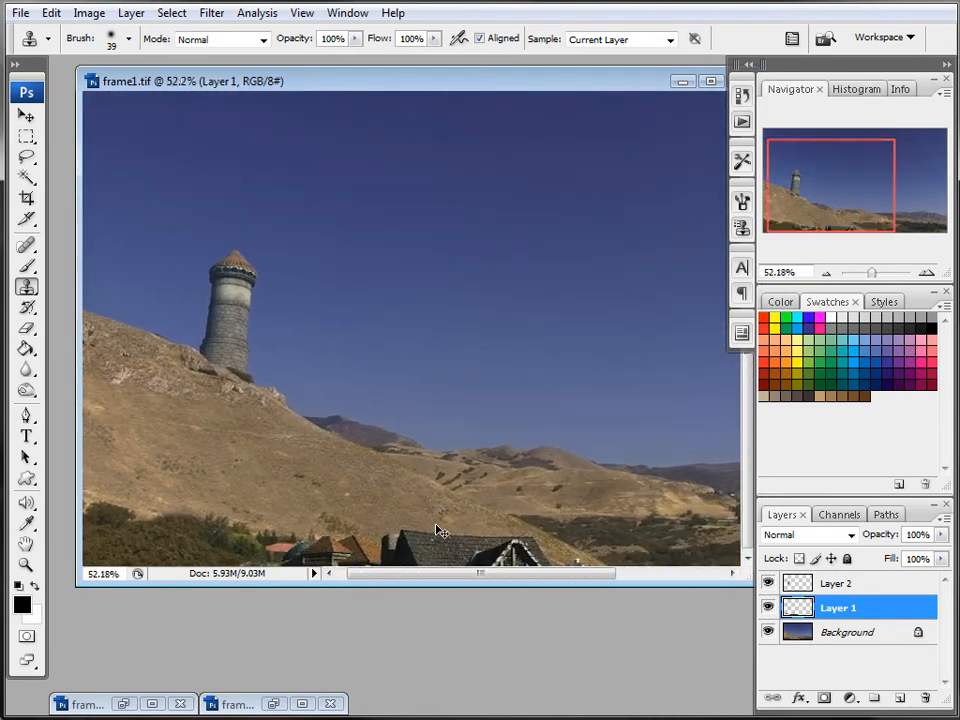
{"action": "scroll", "coordinate": [436, 529], "scroll_direction": "up", "scroll_amount": 1}
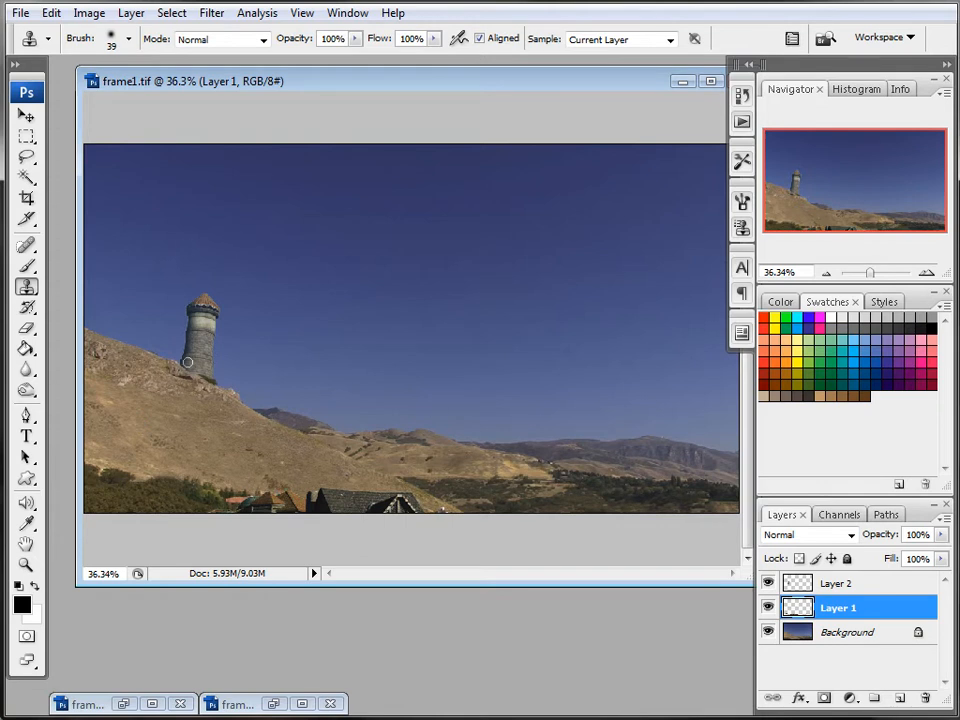
{"action": "scroll", "coordinate": [197, 323], "scroll_direction": "up", "scroll_amount": 10}
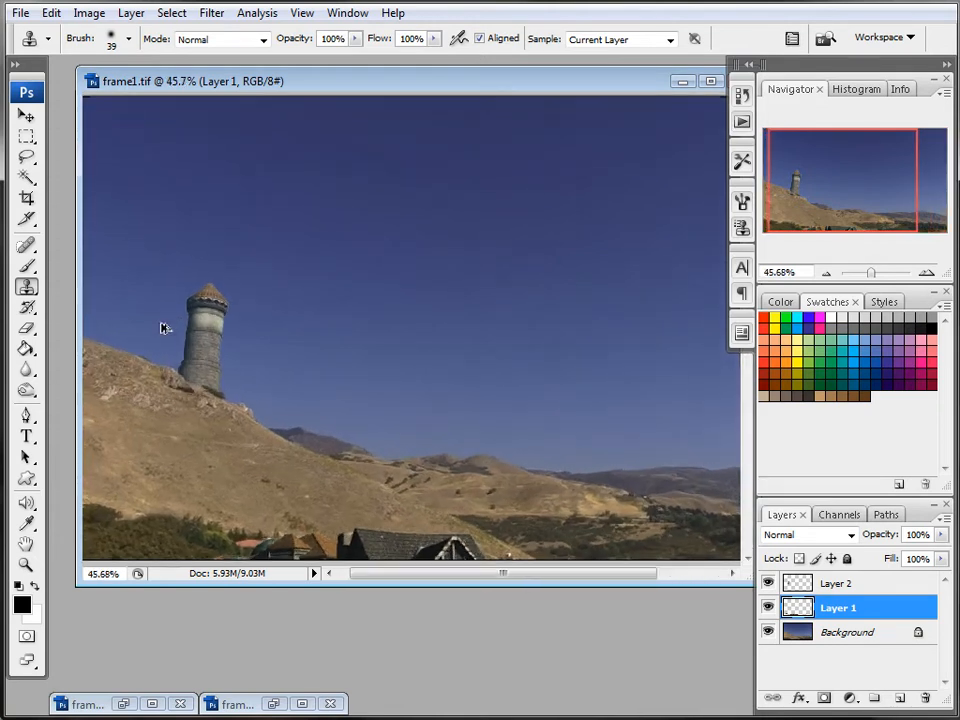
{"action": "left_click", "coordinate": [27, 390]}
{"action": "key", "text": "bracketleft"}
{"action": "key", "text": "bracketleft"}
{"action": "key", "text": "bracketleft"}
{"action": "key", "text": "bracketleft"}
{"action": "key", "text": "bracketleft"}
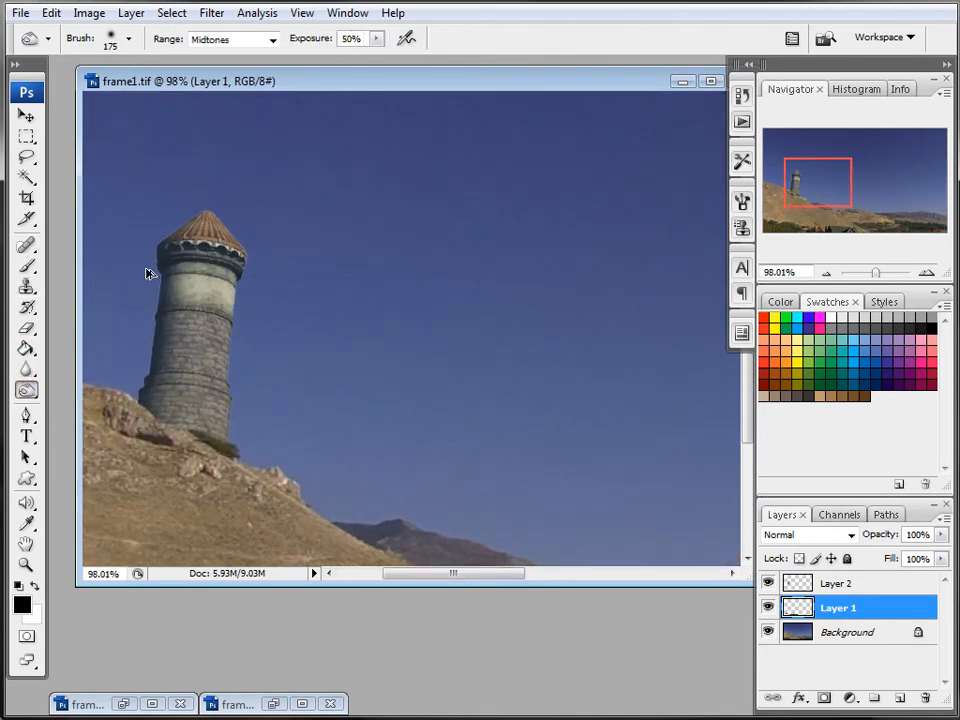
{"action": "key", "text": "bracketleft"}
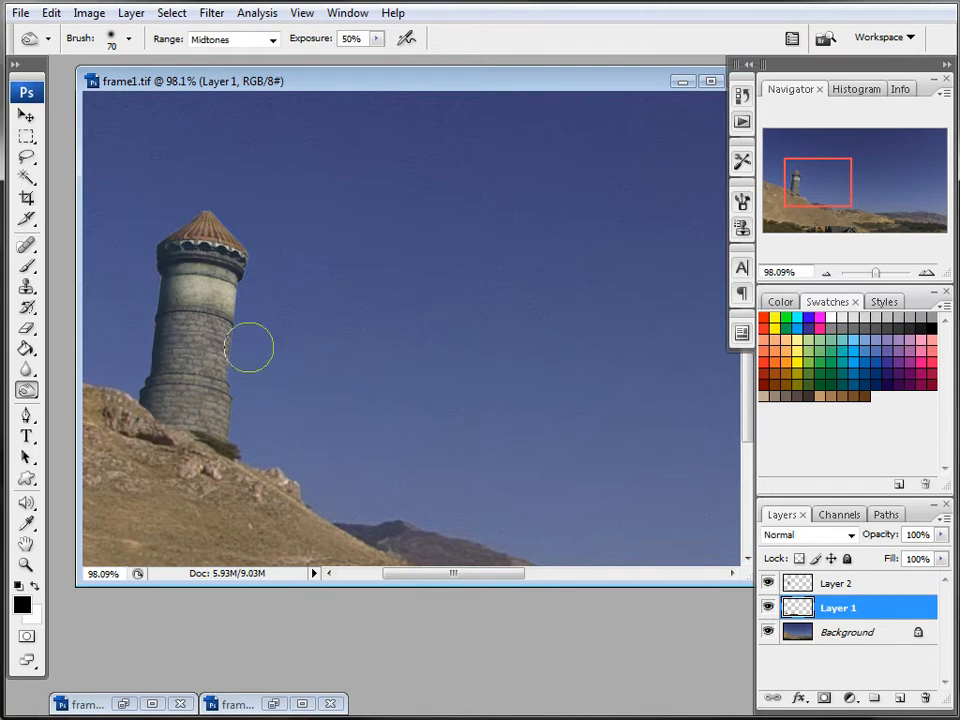
{"action": "left_click", "coordinate": [840, 583]}
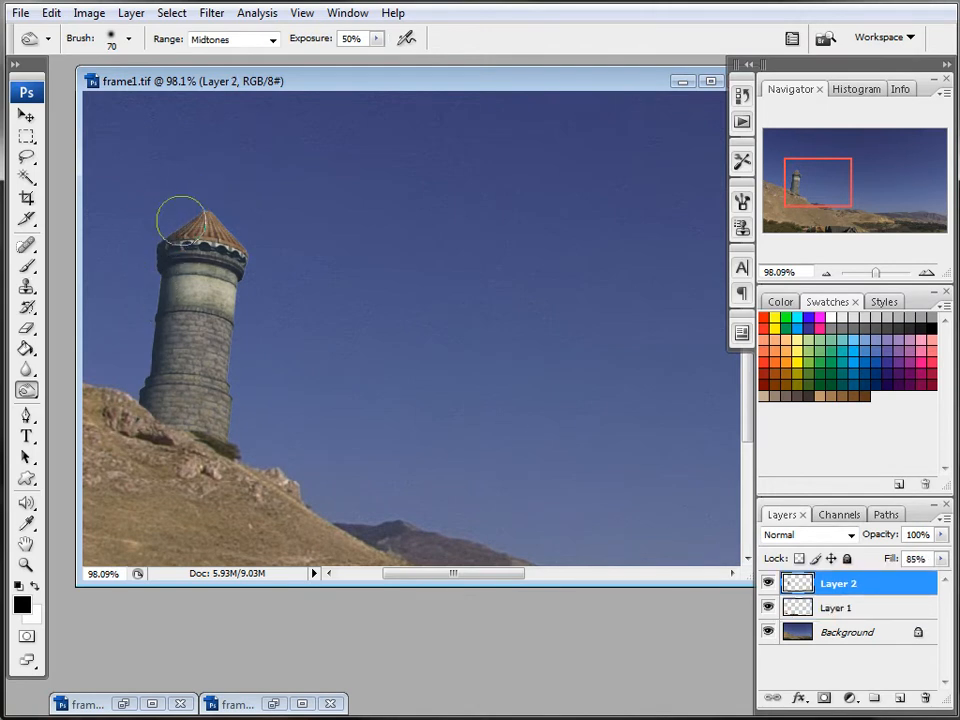
{"action": "mouse_move", "coordinate": [162, 352]}
{"action": "left_mouse_down"}
{"action": "mouse_move", "coordinate": [145, 411]}
{"action": "mouse_move", "coordinate": [186, 392]}
{"action": "mouse_move", "coordinate": [150, 399]}
{"action": "left_mouse_up"}
{"action": "mouse_move", "coordinate": [212, 394]}
{"action": "left_mouse_down"}
{"action": "mouse_move", "coordinate": [193, 354]}
{"action": "mouse_move", "coordinate": [199, 306]}
{"action": "mouse_move", "coordinate": [169, 257]}
{"action": "mouse_move", "coordinate": [184, 300]}
{"action": "mouse_move", "coordinate": [171, 231]}
{"action": "left_mouse_up"}
{"action": "mouse_move", "coordinate": [178, 328]}
{"action": "left_mouse_down"}
{"action": "mouse_move", "coordinate": [208, 386]}
{"action": "mouse_move", "coordinate": [200, 409]}
{"action": "mouse_move", "coordinate": [225, 444]}
{"action": "left_mouse_up"}
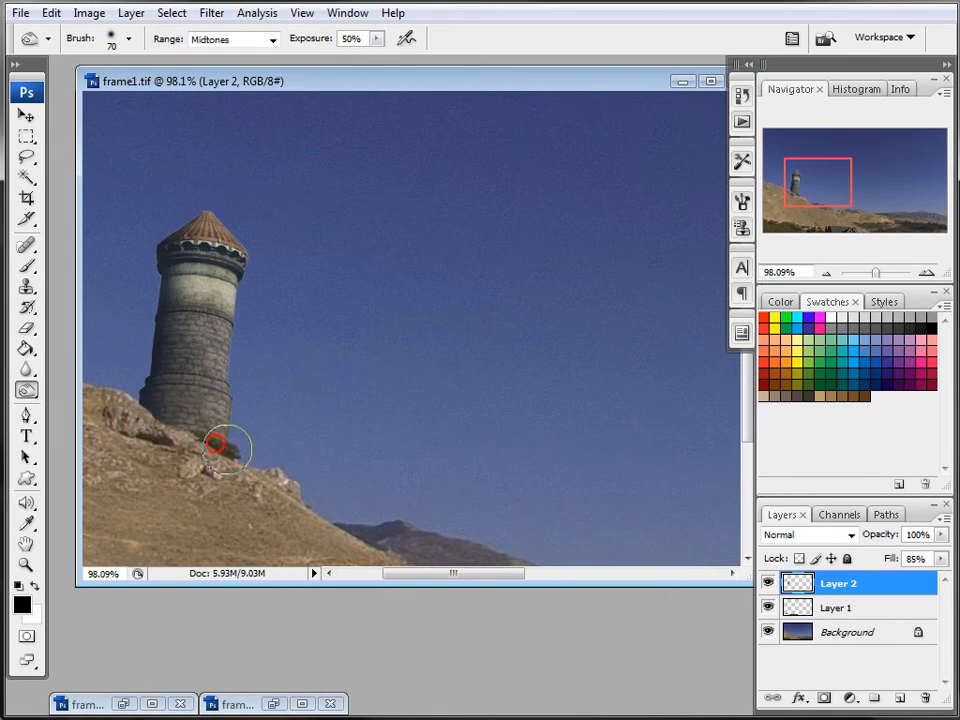
- Darken the rocks along the tower's base on the Background with the 70 px Midtones Burn brush, and reselect Layer 2
{"action": "left_click", "coordinate": [858, 632]}
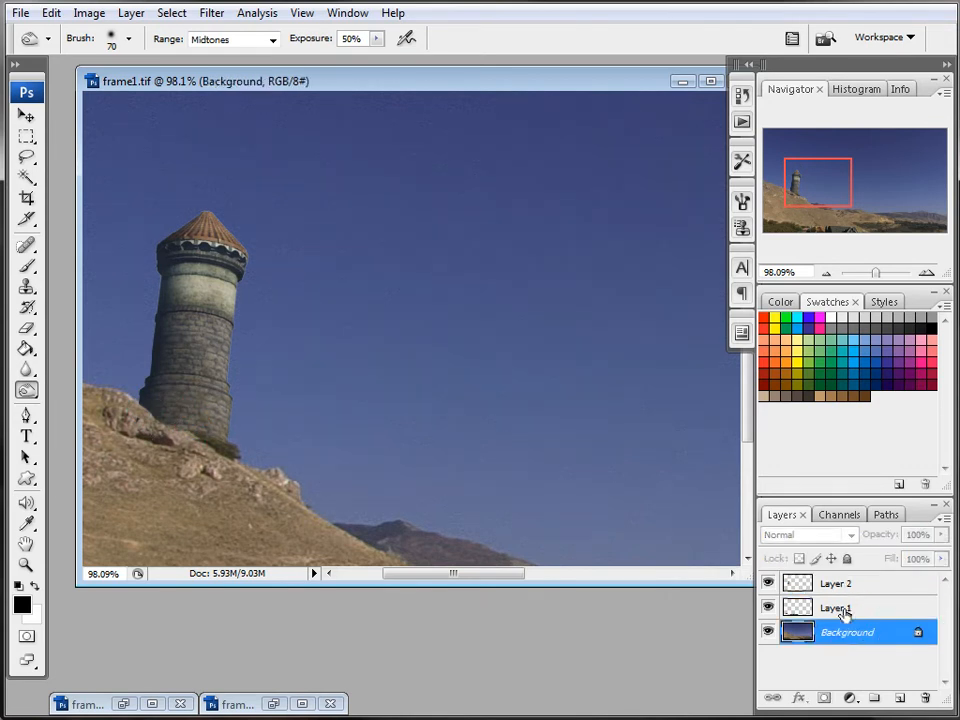
{"action": "left_click_drag", "start_coordinate": [122, 418], "coordinate": [171, 432]}
{"action": "left_click", "coordinate": [908, 588]}
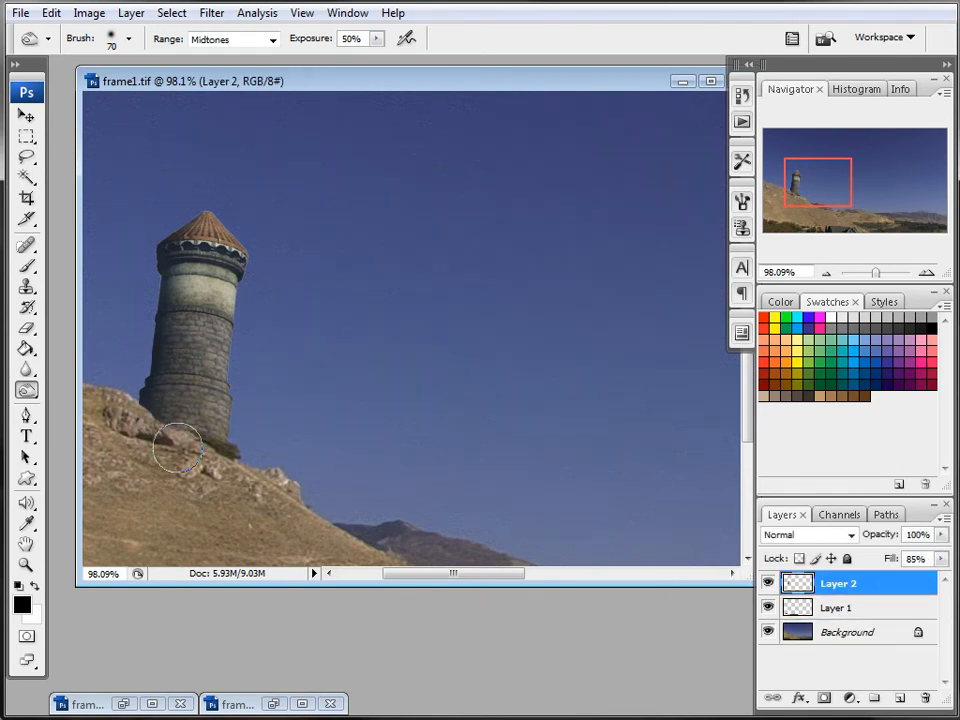
{"action": "left_click", "coordinate": [259, 489]}
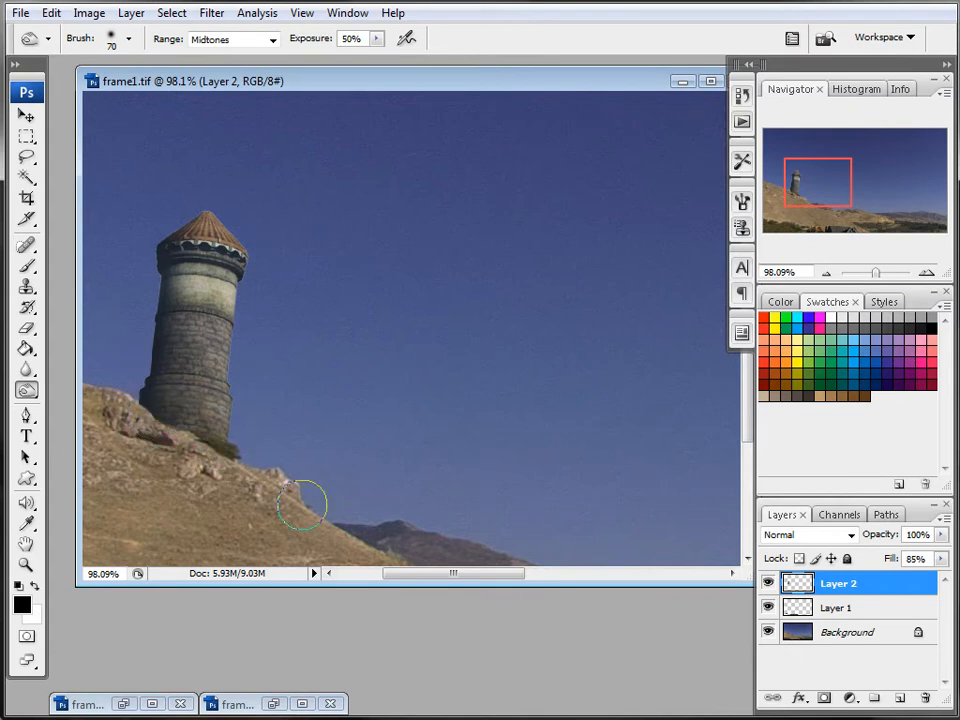
- Merge Layer 1 and Layer 2 into one layer and hide the Background
{"action": "scroll", "coordinate": [480, 398], "scroll_direction": "up", "scroll_amount": 1}
{"action": "scroll", "coordinate": [480, 398], "scroll_direction": "down", "scroll_amount": 4}
{"action": "scroll", "coordinate": [480, 398], "scroll_direction": "down", "scroll_amount": 4}
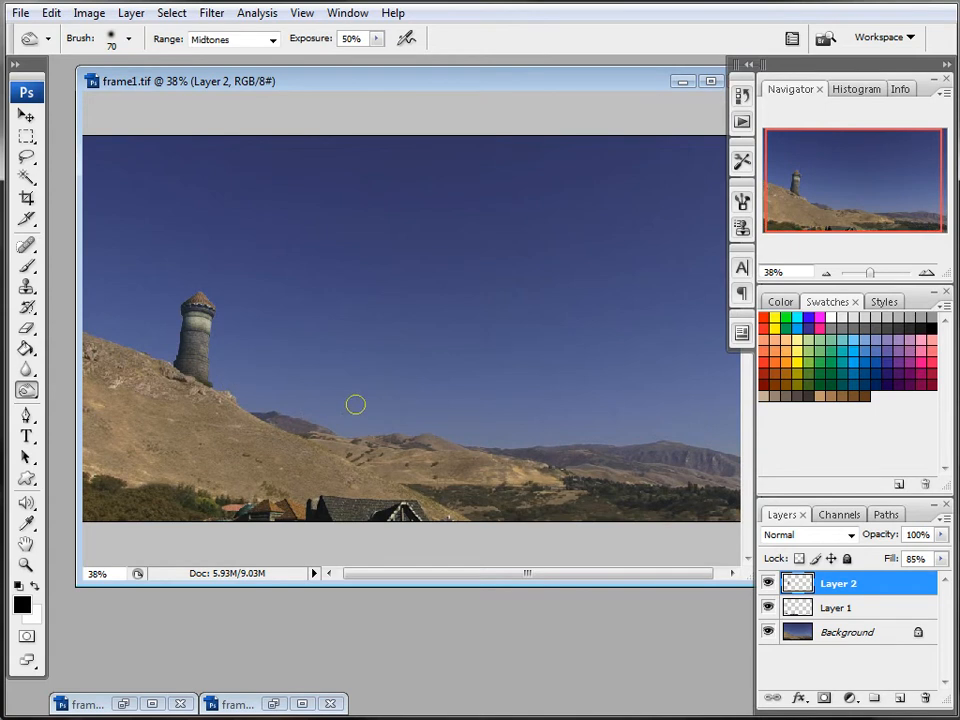
{"action": "scroll", "coordinate": [315, 401], "scroll_direction": "down", "scroll_amount": 2}
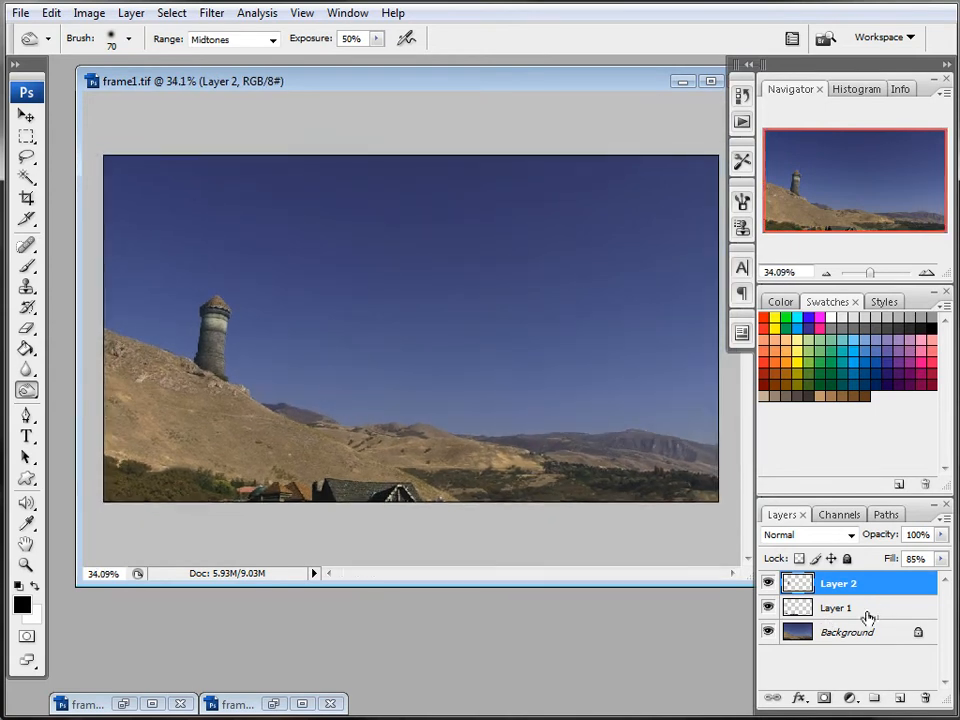
{"action": "left_click", "coordinate": [866, 612], "text": "shift"}
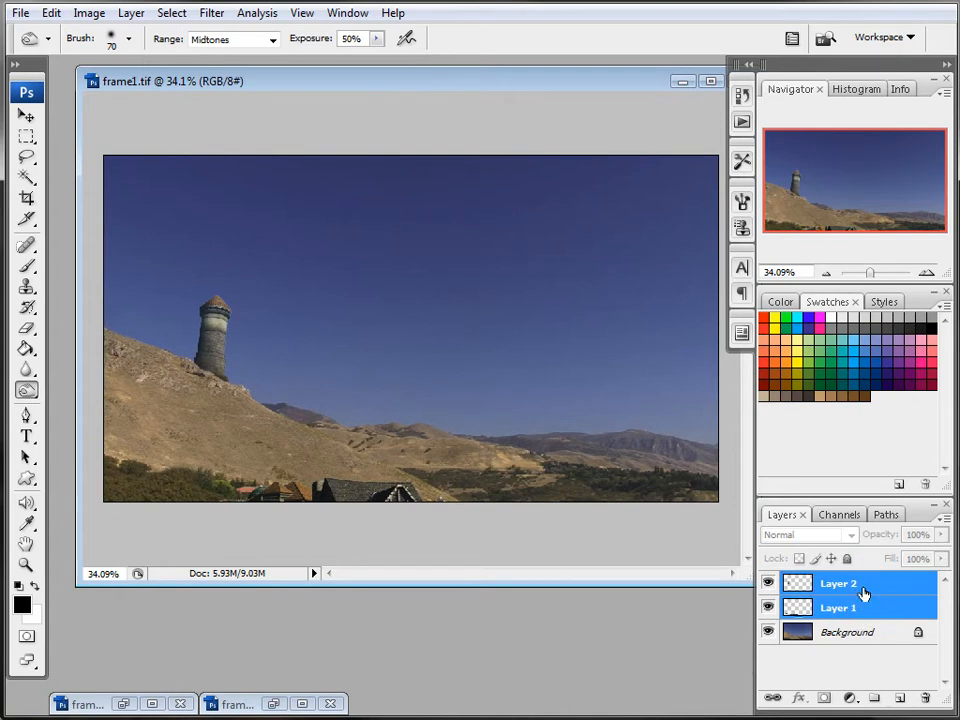
{"action": "key", "text": "ctrl+e"}
{"action": "left_click", "coordinate": [768, 608]}
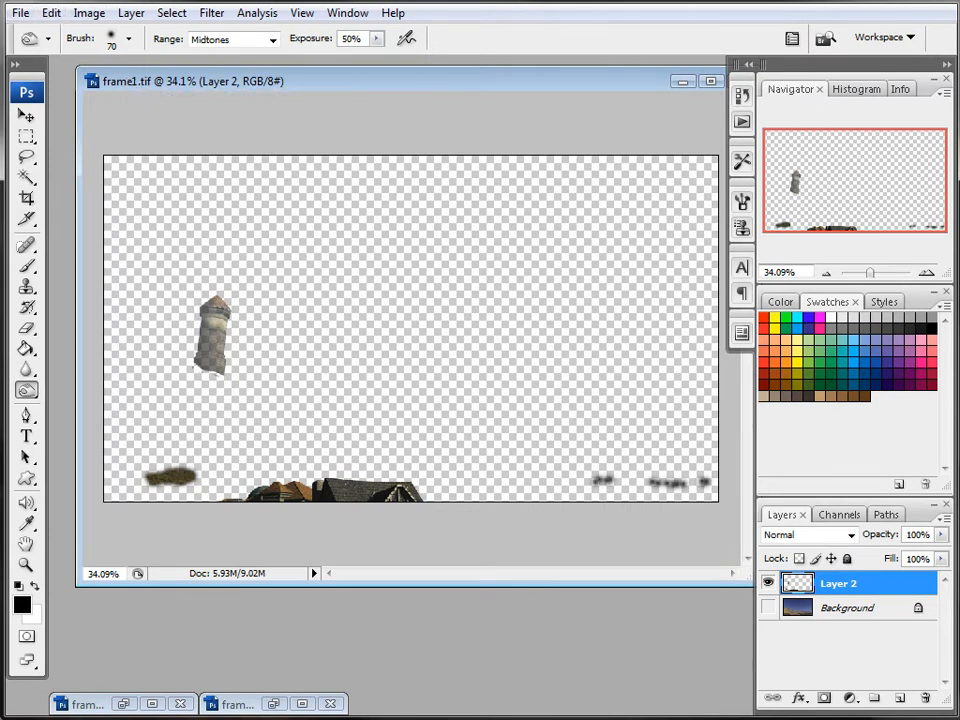
- Save the layered image in the castle folder as frame1.psd in TIFF format without compression, replacing the existing file
{"action": "key", "text": "ctrl+shift+s"}
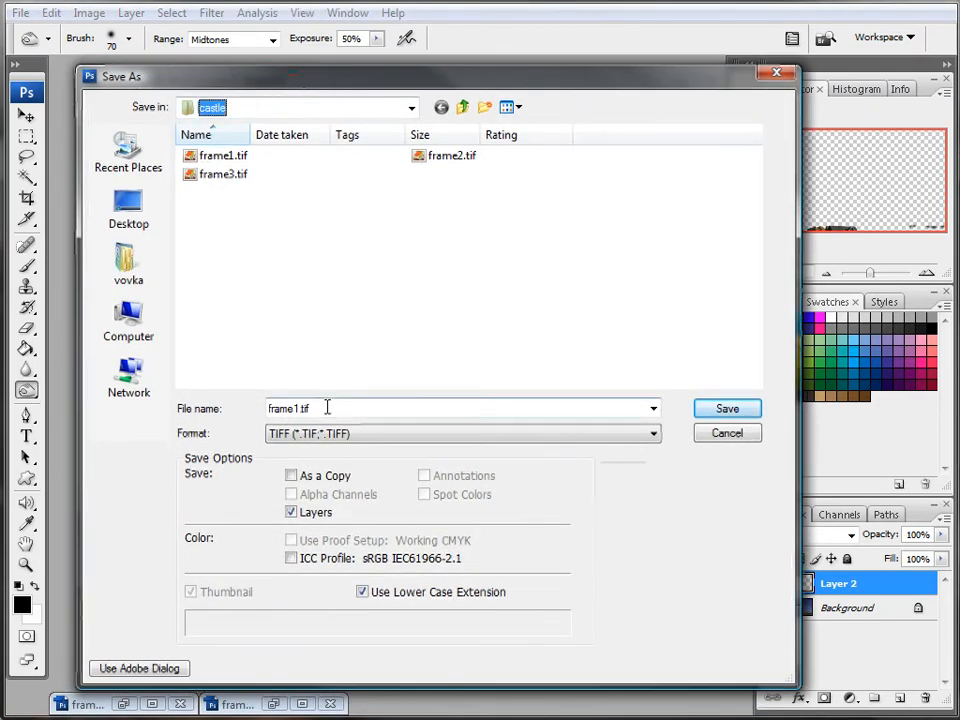
{"action": "double_click", "coordinate": [317, 408]}
{"action": "double_click", "coordinate": [310, 408]}
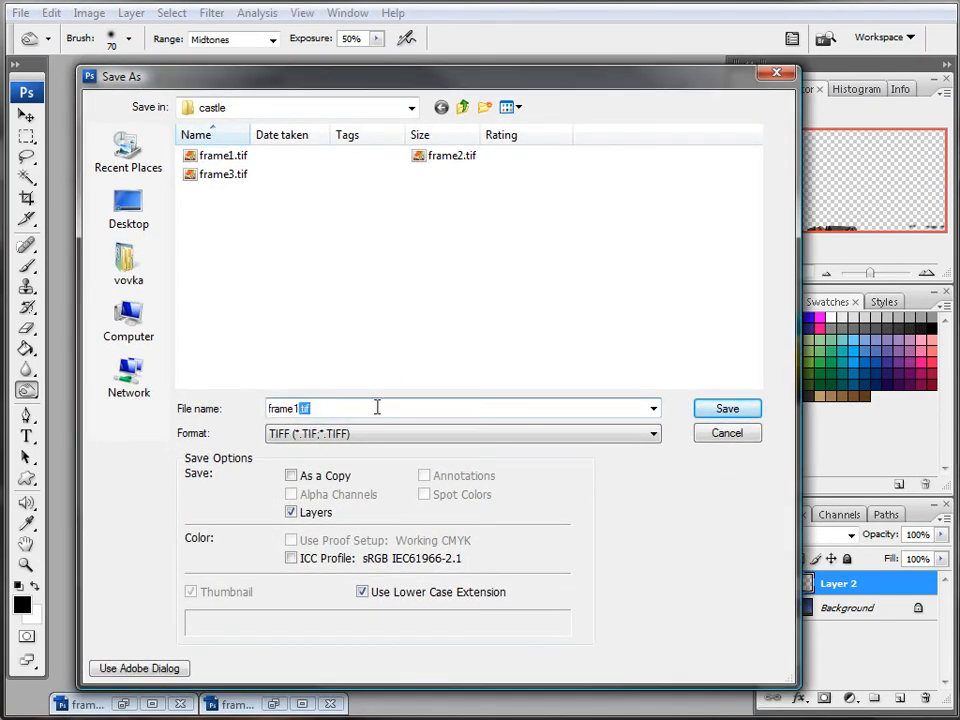
{"action": "type", "text": "psd"}
{"action": "left_click", "coordinate": [707, 405]}
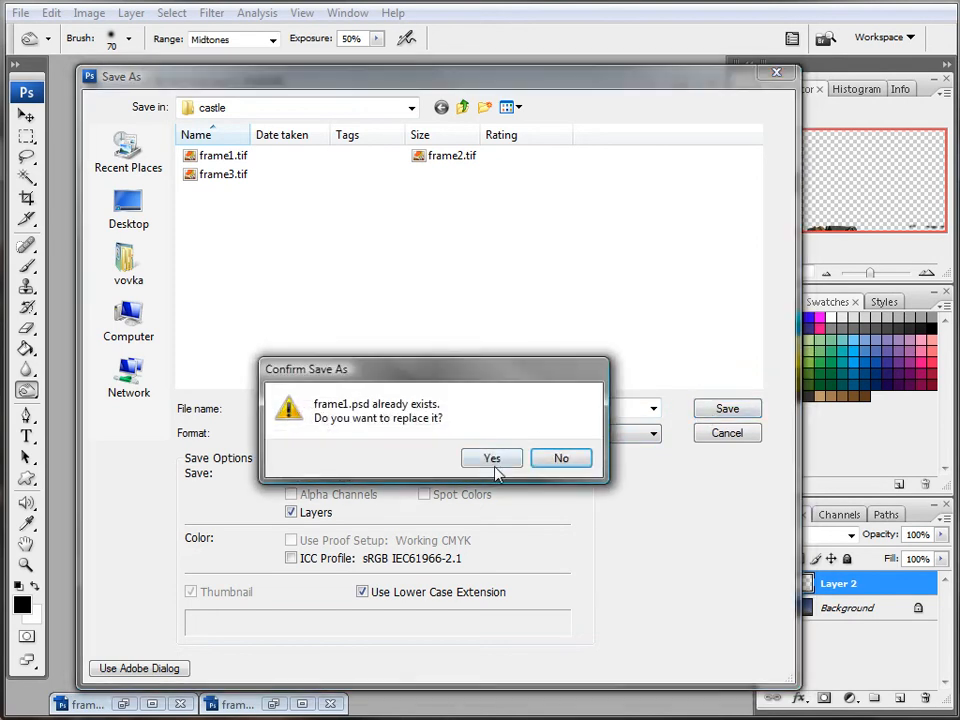
{"action": "left_click", "coordinate": [493, 456]}
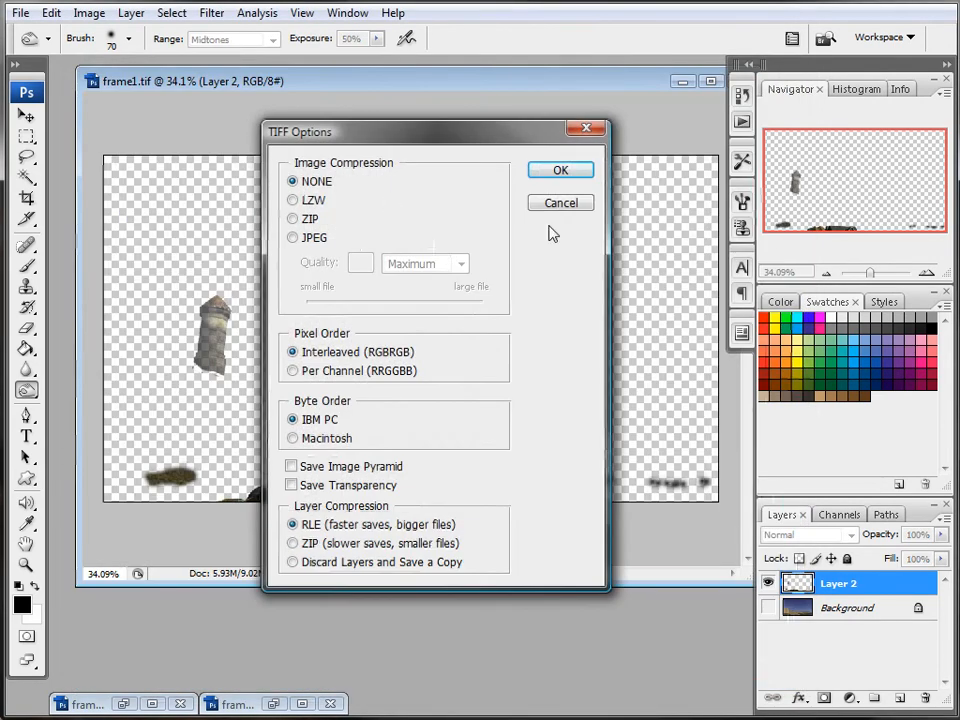
{"action": "left_click", "coordinate": [585, 172]}
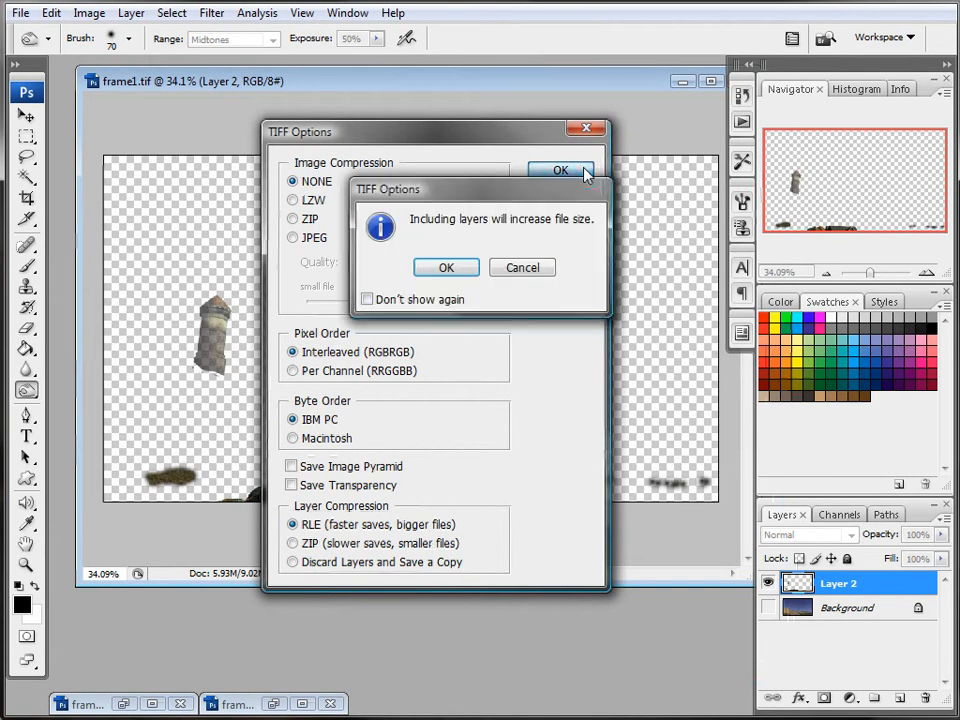
{"action": "left_click", "coordinate": [446, 268]}
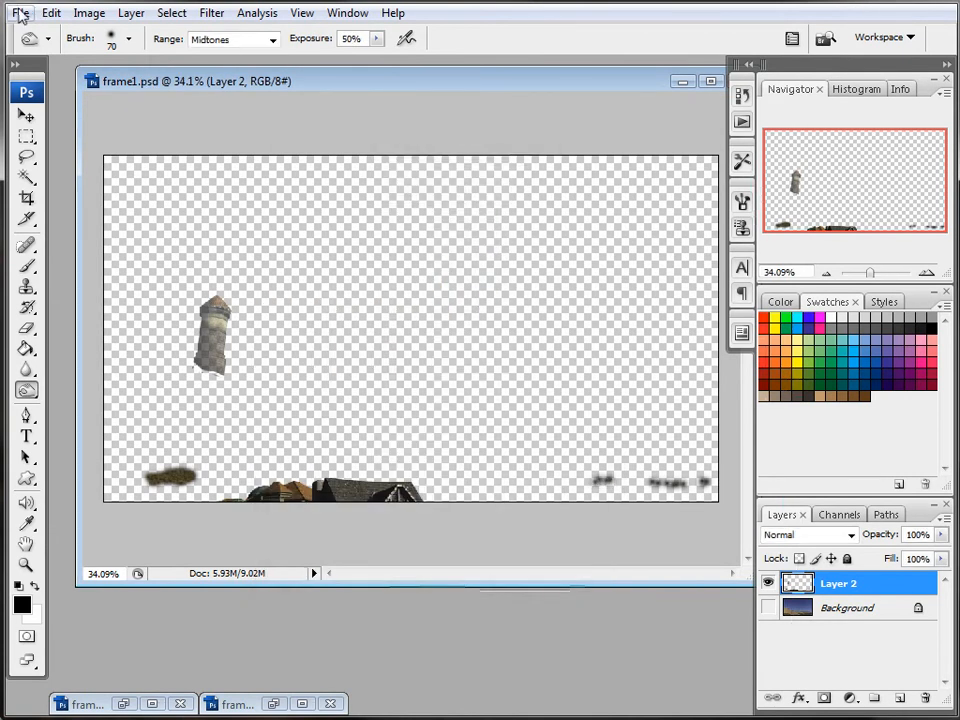
- Save the image as frame1.psd in Photoshop format with maximized compatibility, replacing the existing file
{"action": "left_click", "coordinate": [21, 12]}
{"action": "left_click", "coordinate": [152, 254]}
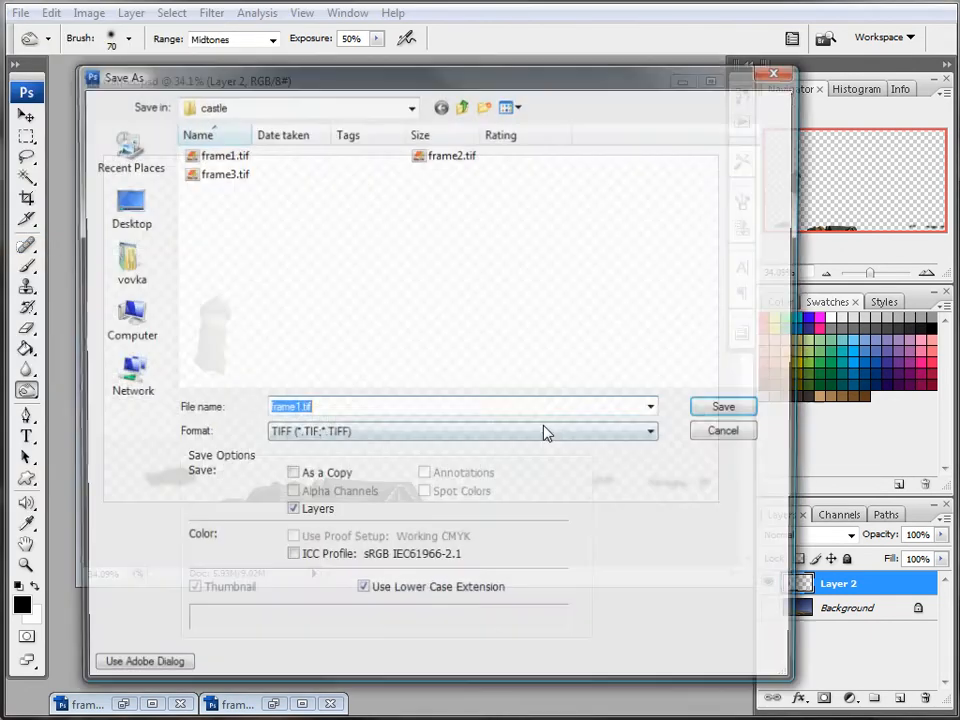
{"action": "left_click", "coordinate": [663, 435]}
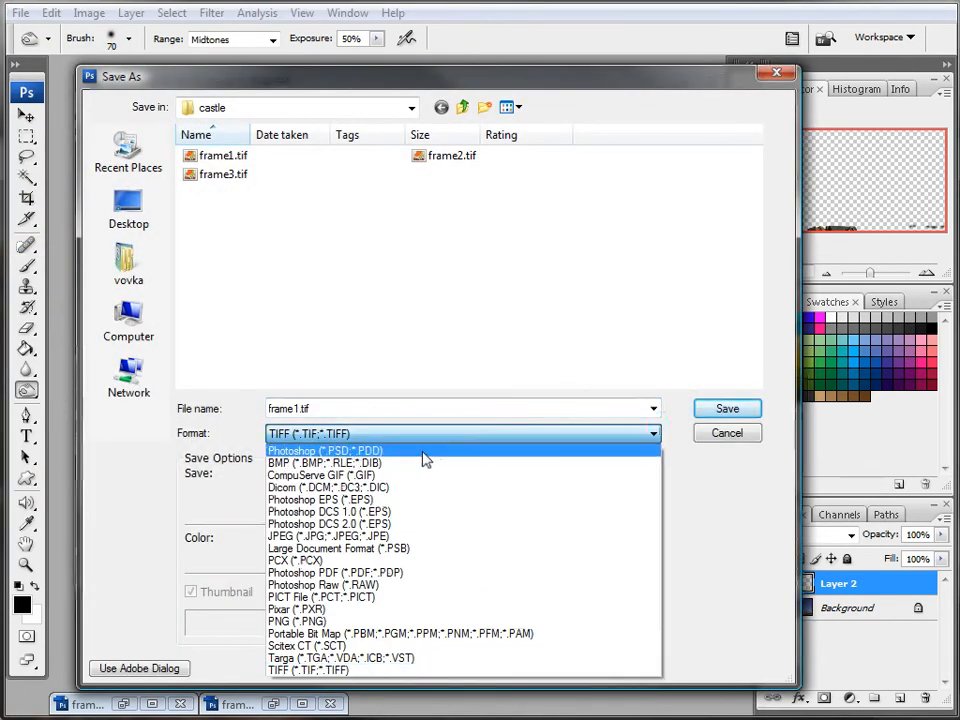
{"action": "left_click", "coordinate": [424, 450]}
{"action": "left_click", "coordinate": [724, 407]}
{"action": "left_click", "coordinate": [489, 457]}
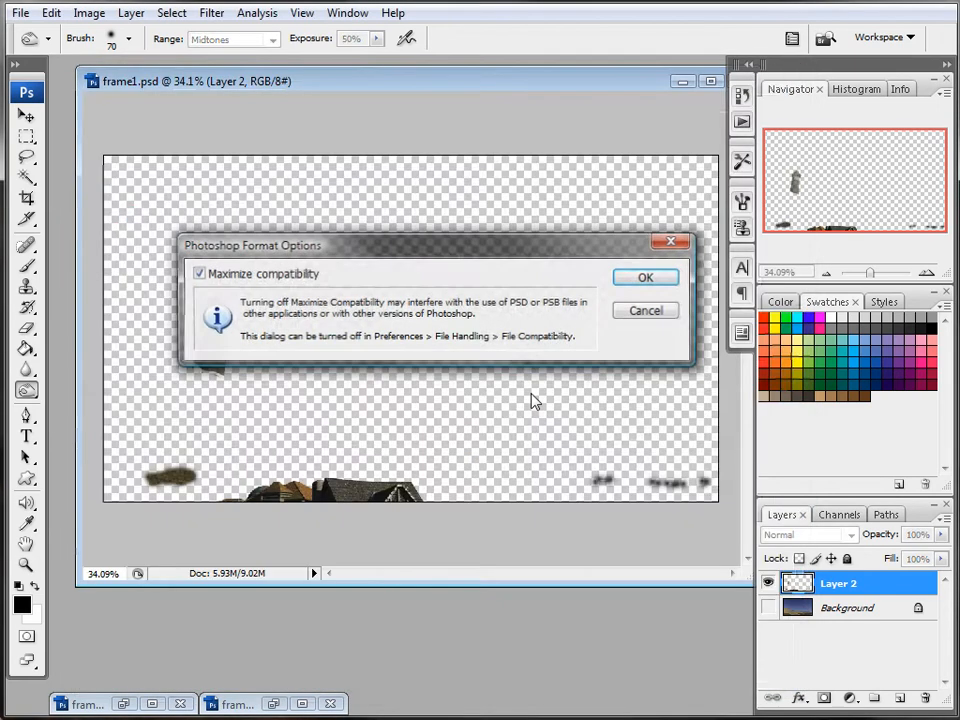
{"action": "left_click", "coordinate": [650, 280]}
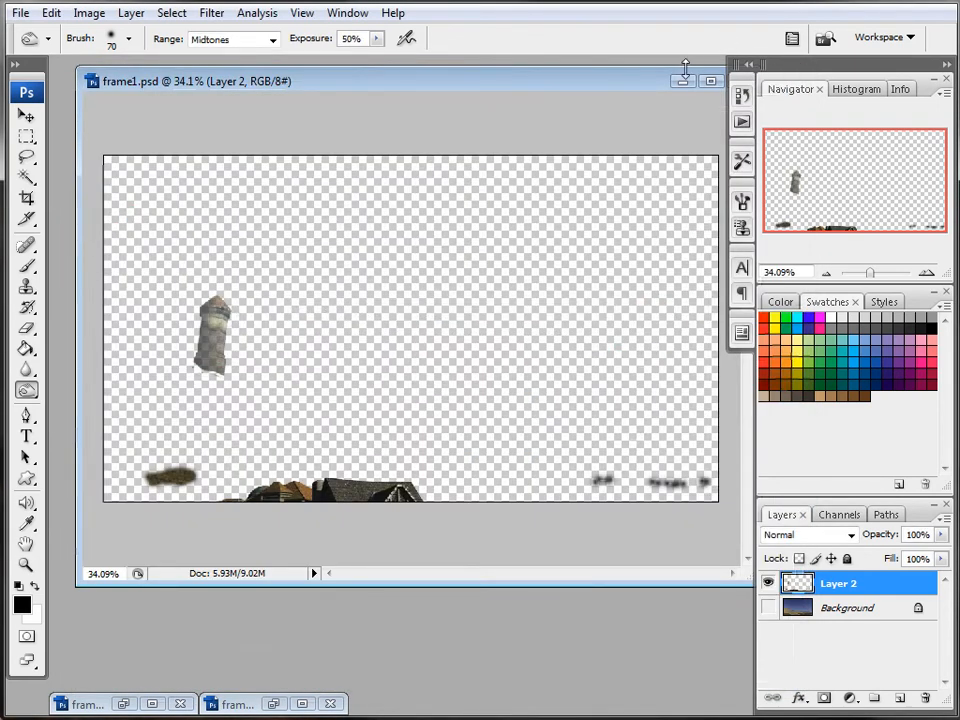
- Put frame1.psd away, bring up frame2.tif and resize the image to 1920 pixels wide by 1080 pixels high
{"action": "left_click", "coordinate": [681, 81]}
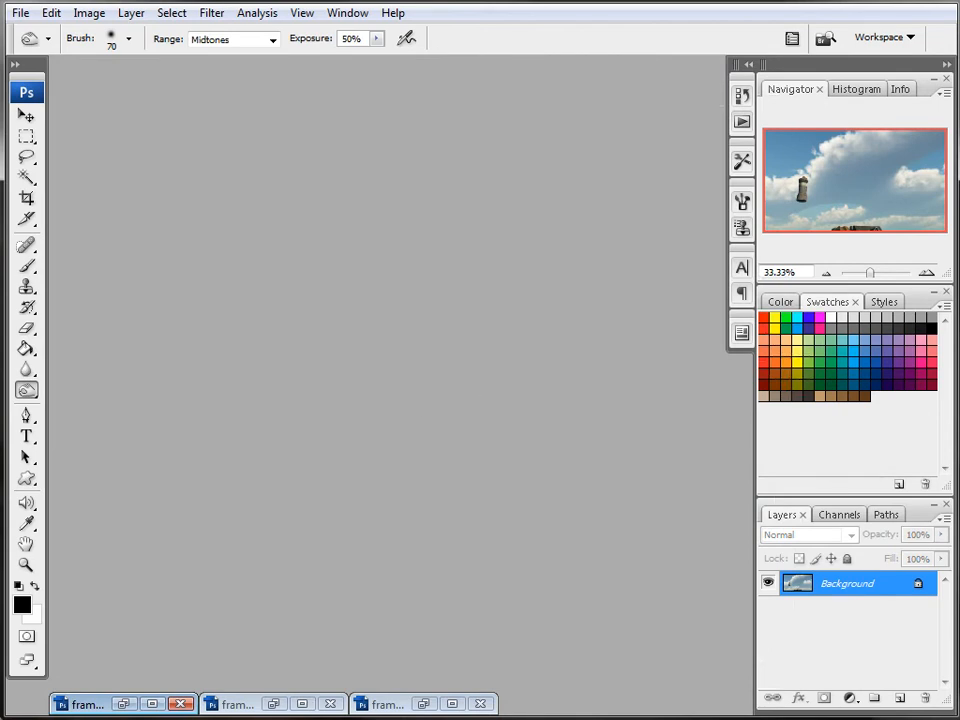
{"action": "left_click_drag", "start_coordinate": [428, 320], "coordinate": [392, 316]}
{"action": "left_click", "coordinate": [90, 13]}
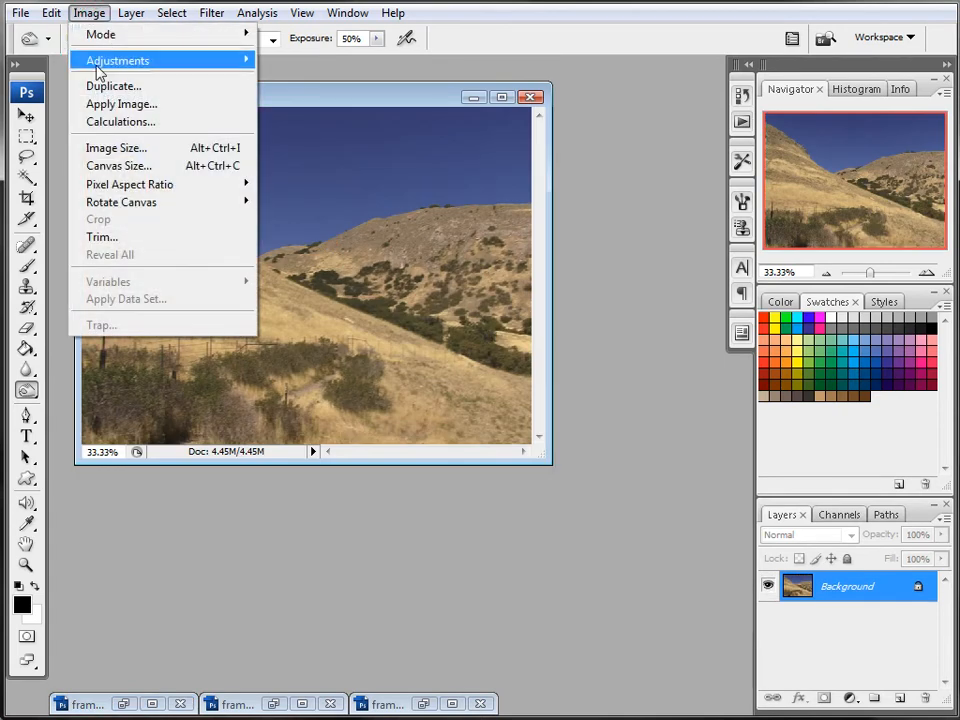
{"action": "left_click", "coordinate": [160, 147]}
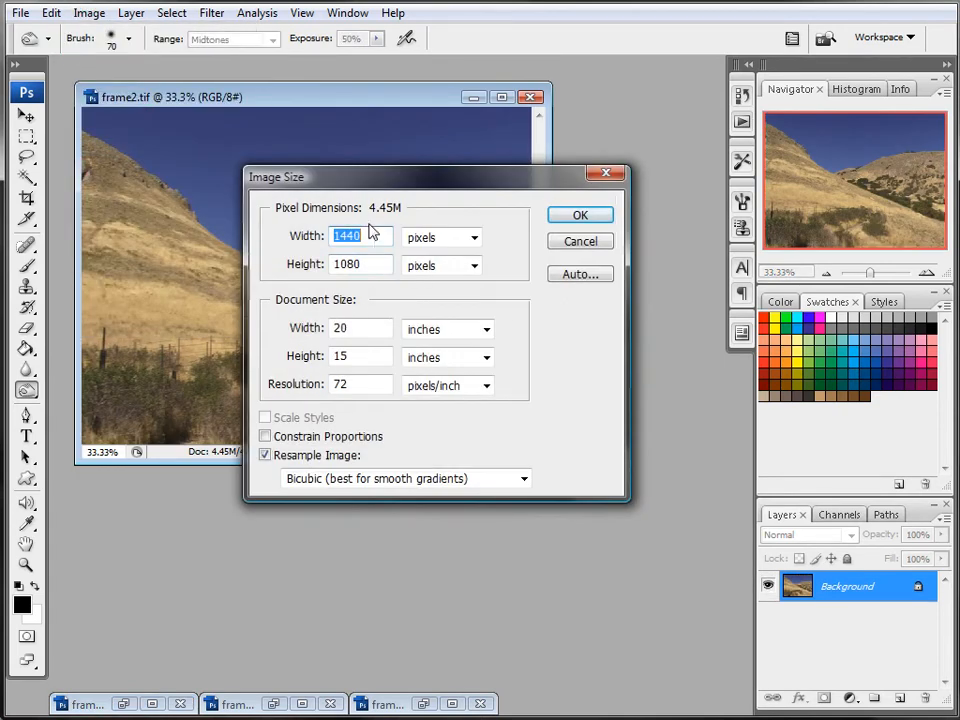
{"action": "type", "text": "1920"}
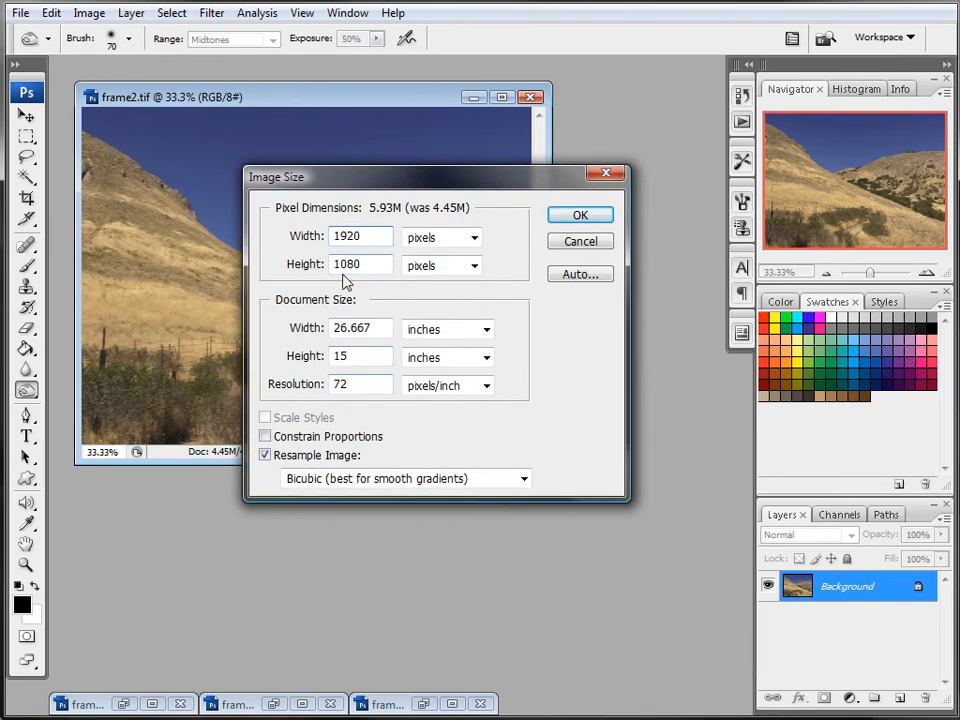
{"action": "left_click", "coordinate": [581, 215]}
{"action": "left_click_drag", "start_coordinate": [686, 462], "coordinate": [710, 513]}
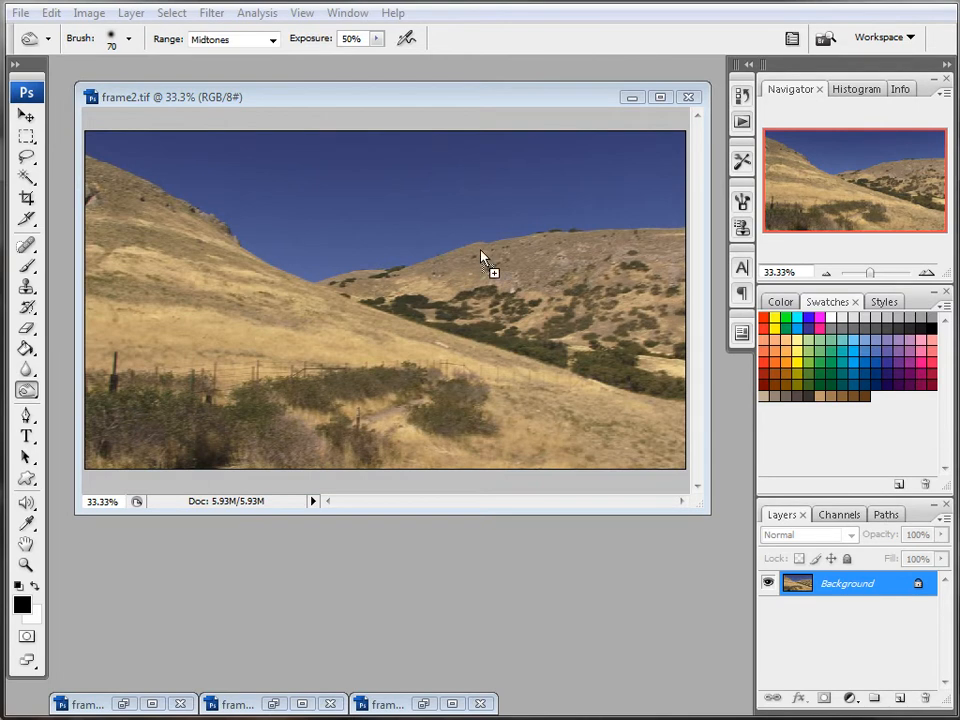
- Open frame2-ren.jpg and frame2-ren-a.jpg, and copy the entire black-and-white mask image
{"action": "left_click_drag", "start_coordinate": [478, 518], "coordinate": [511, 578]}
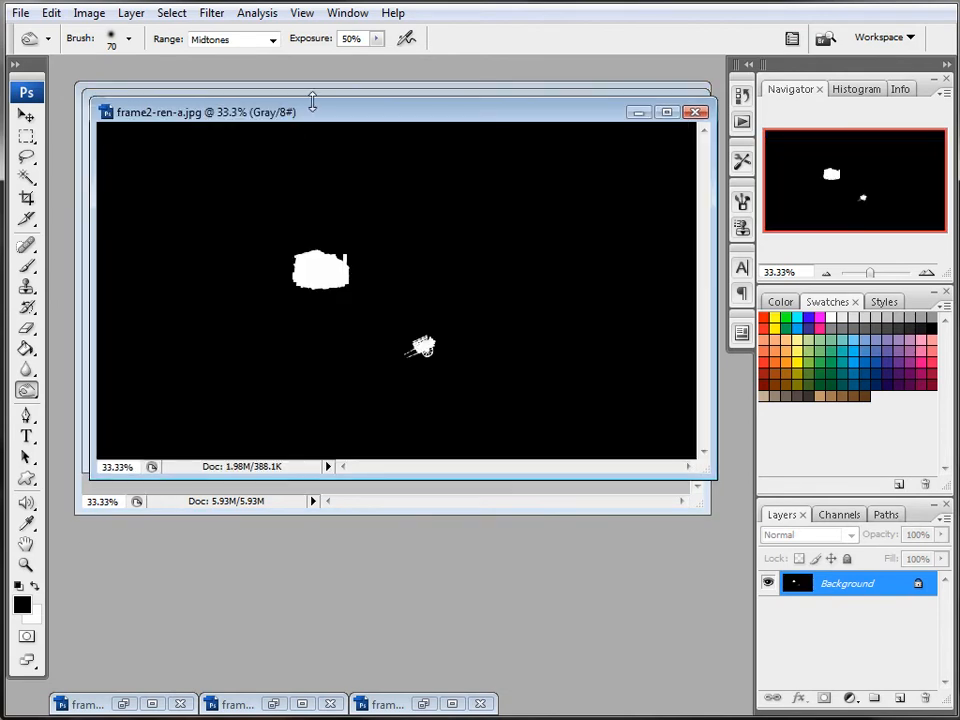
{"action": "left_click_drag", "start_coordinate": [313, 100], "coordinate": [313, 225]}
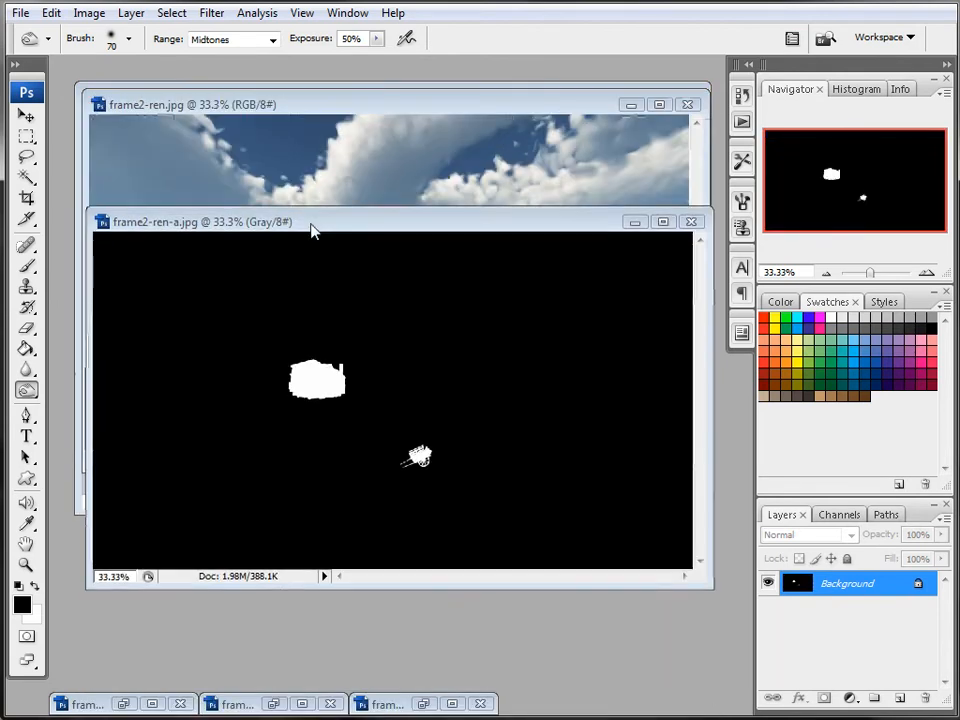
{"action": "left_click_drag", "start_coordinate": [700, 588], "coordinate": [754, 672]}
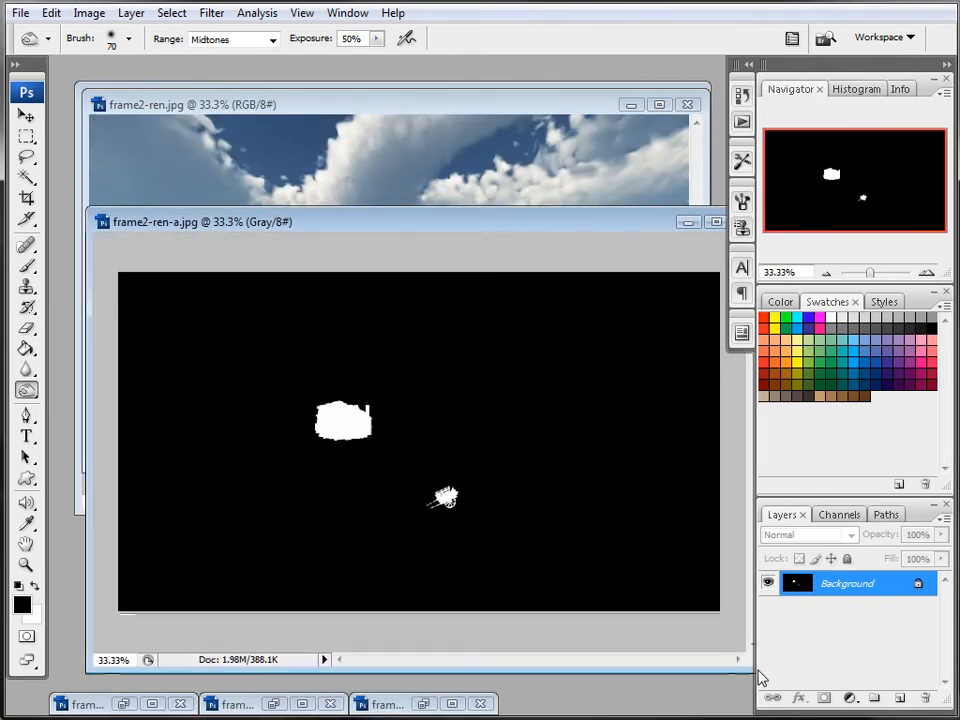
{"action": "key", "text": "ctrl+a"}
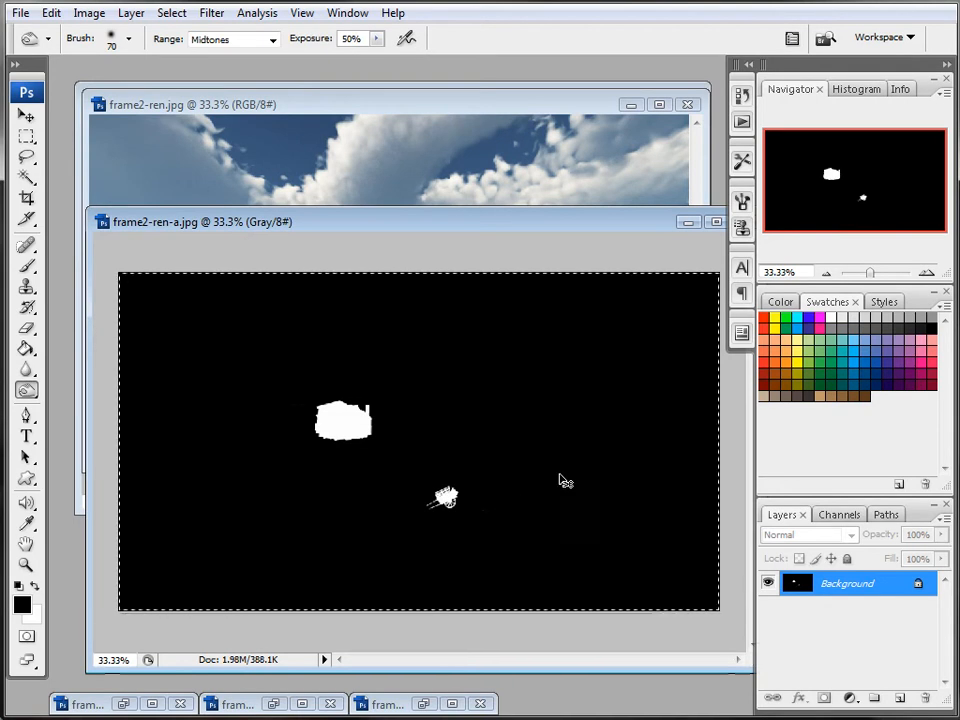
{"action": "left_click", "coordinate": [688, 222]}
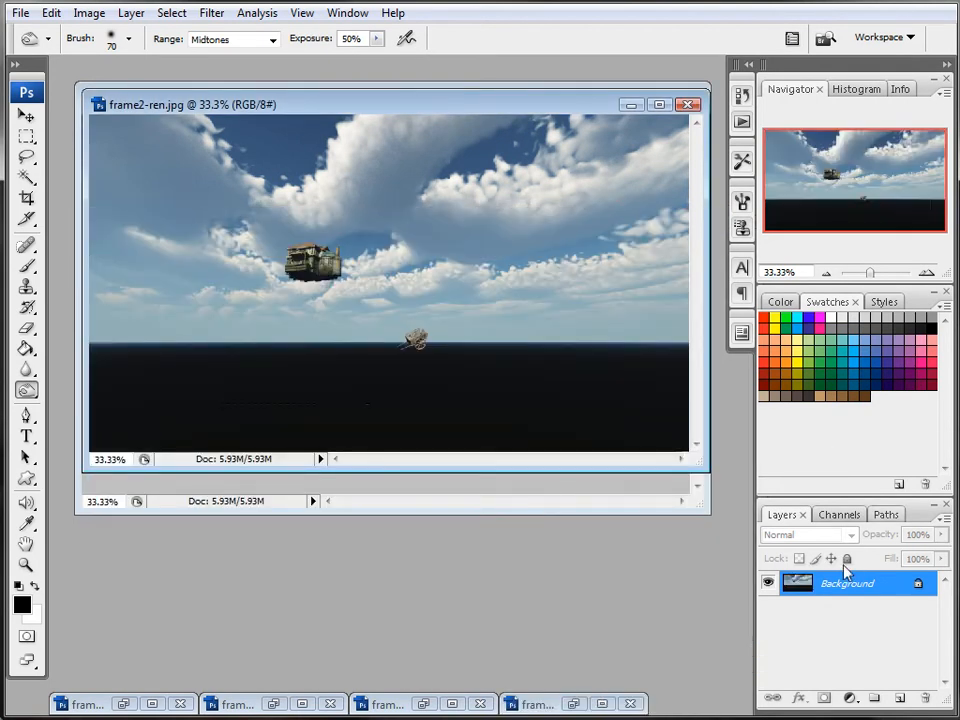
- Paste the copied mask into a new alpha channel in frame2-ren.jpg
{"action": "left_click", "coordinate": [838, 514]}
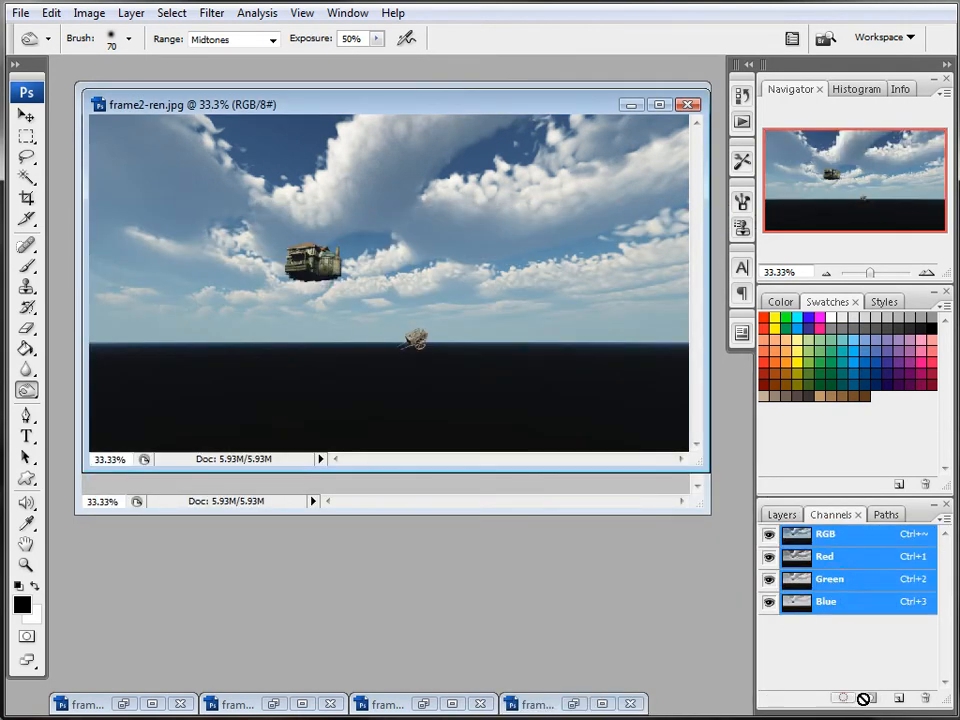
{"action": "left_click", "coordinate": [898, 697]}
{"action": "key", "text": "ctrl+v"}
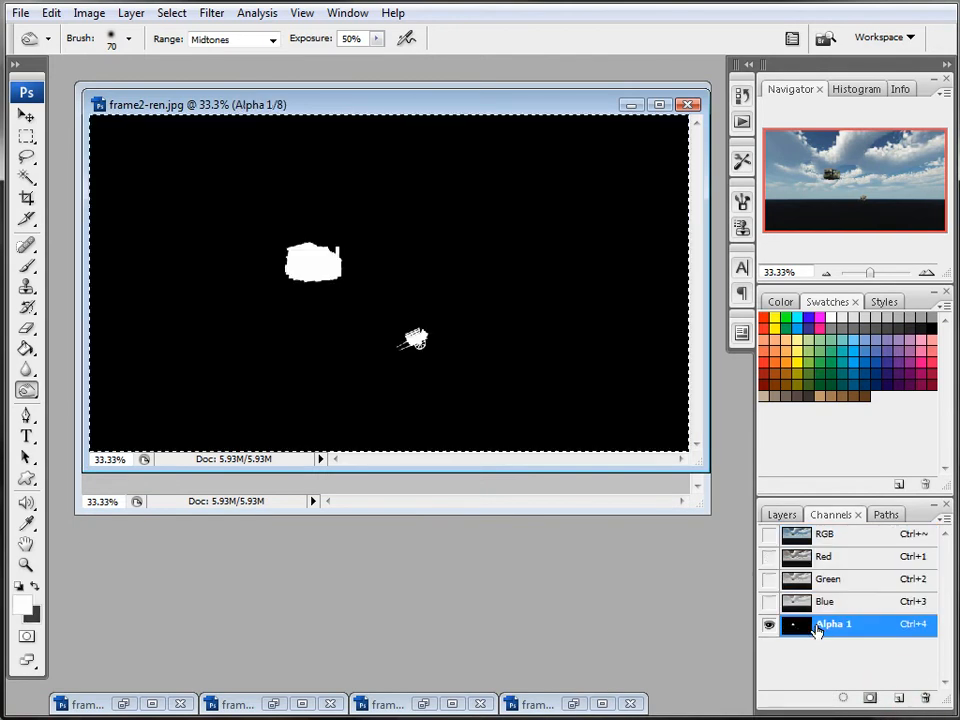
- Load Alpha 1 as a selection, and display the RGB channels with Alpha 1 hidden
{"action": "left_click", "coordinate": [803, 624], "text": "ctrl"}
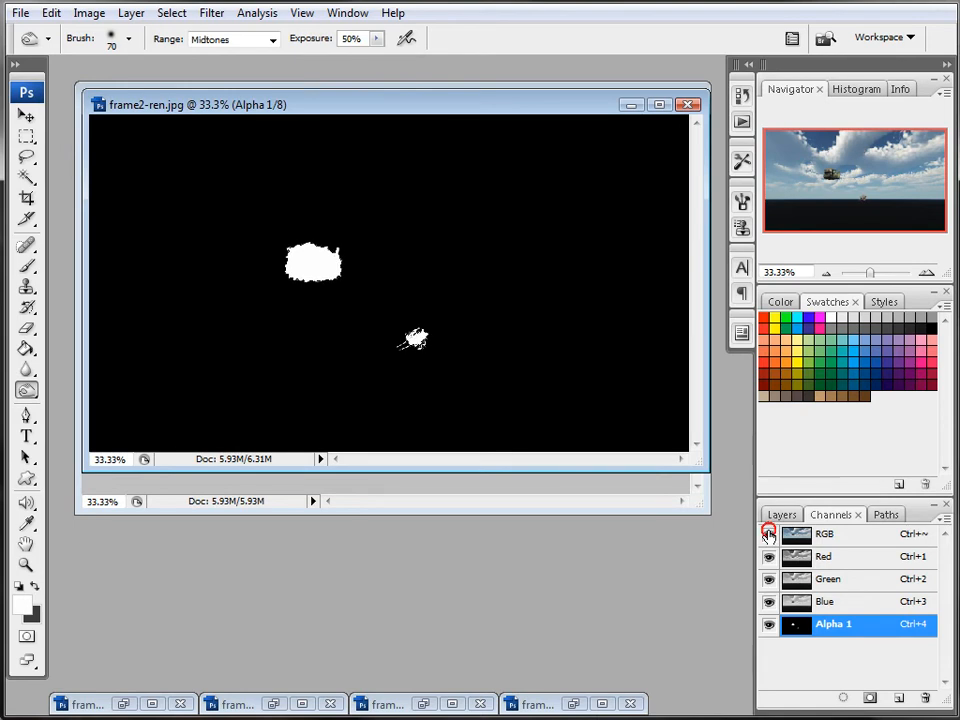
{"action": "left_click", "coordinate": [768, 534]}
{"action": "left_click", "coordinate": [768, 624]}
{"action": "left_click", "coordinate": [782, 514]}
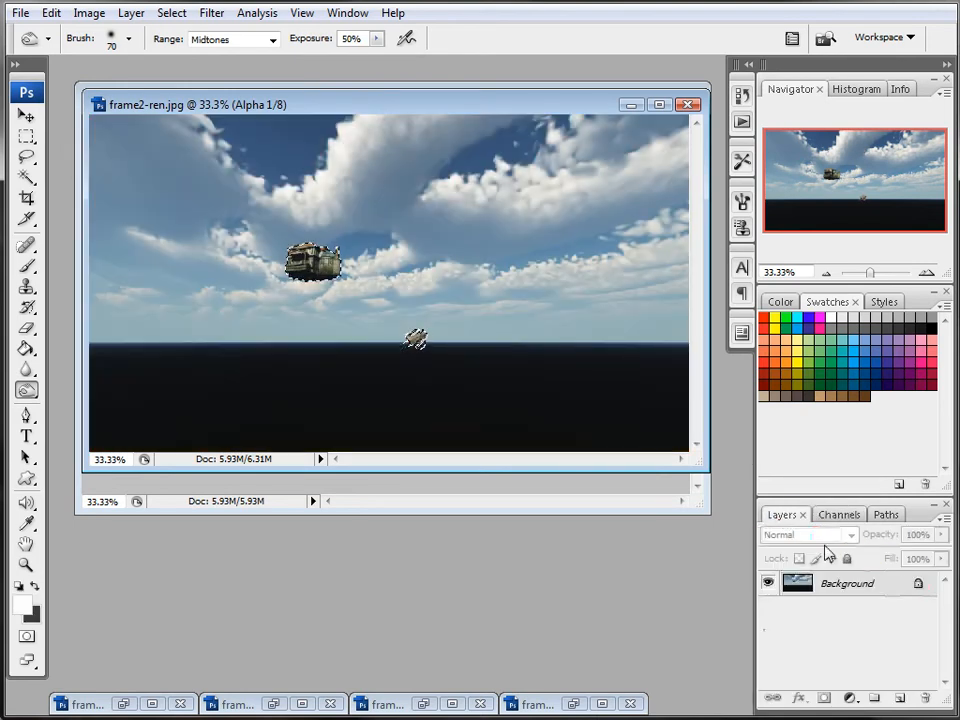
- Copy the selected building and cart from frame2-ren.jpg with Alpha 1 still active, and paste them into frame2.tif as a new layer
{"action": "left_click", "coordinate": [836, 514]}
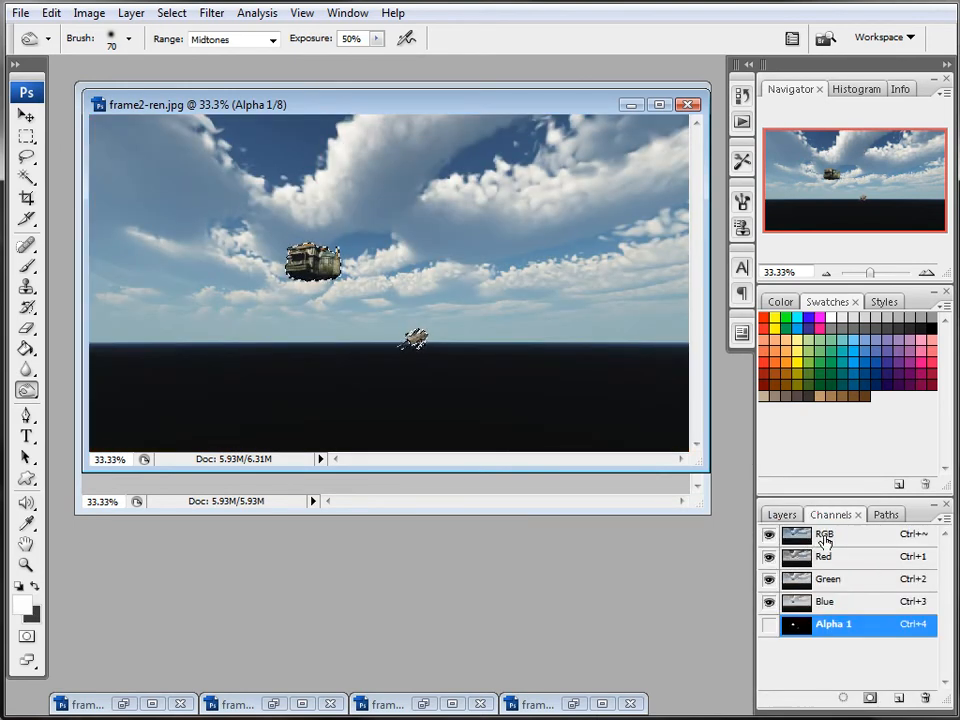
{"action": "left_click", "coordinate": [782, 514]}
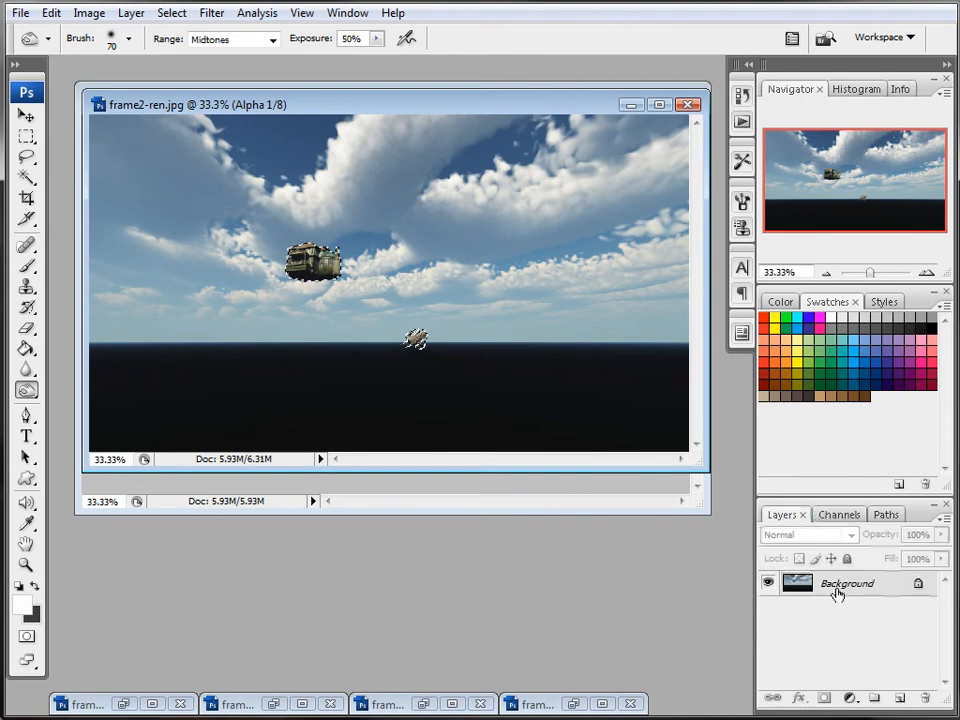
{"action": "left_click", "coordinate": [631, 105]}
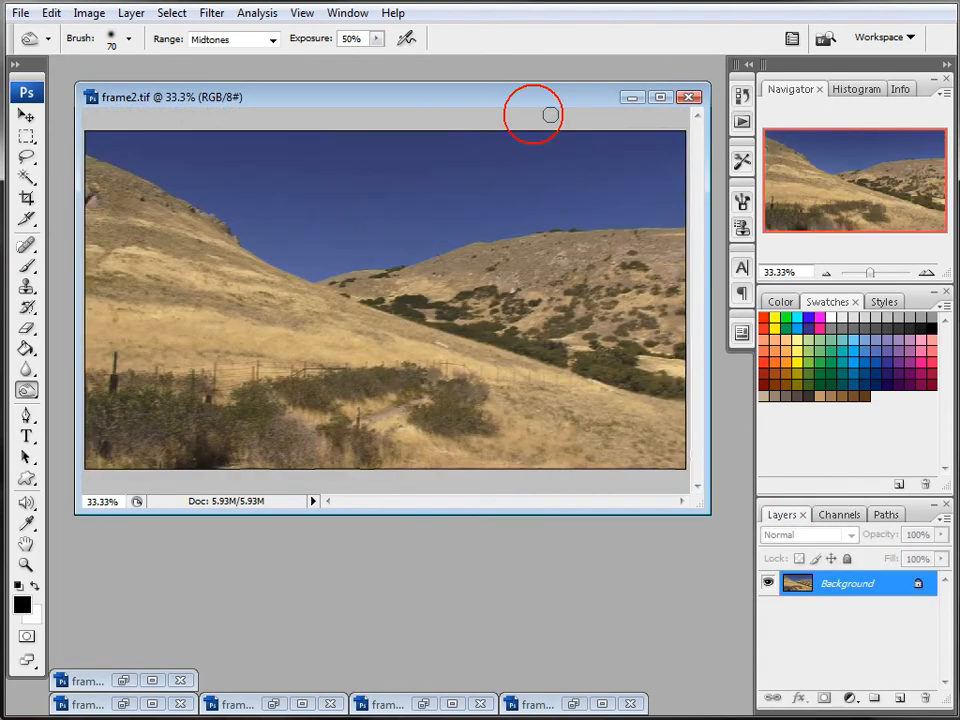
{"action": "key", "text": "ctrl+v"}
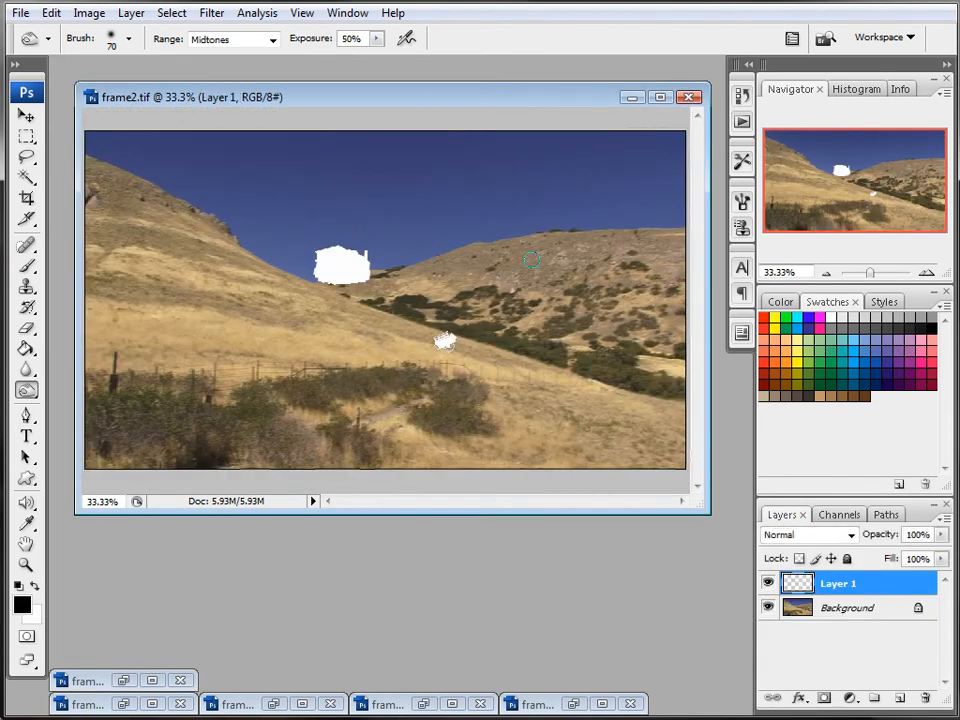
- Undo the white mask paste in frame2.tif, and bring the frame2-ren.jpg document back into view
{"action": "key", "text": "ctrl+z"}
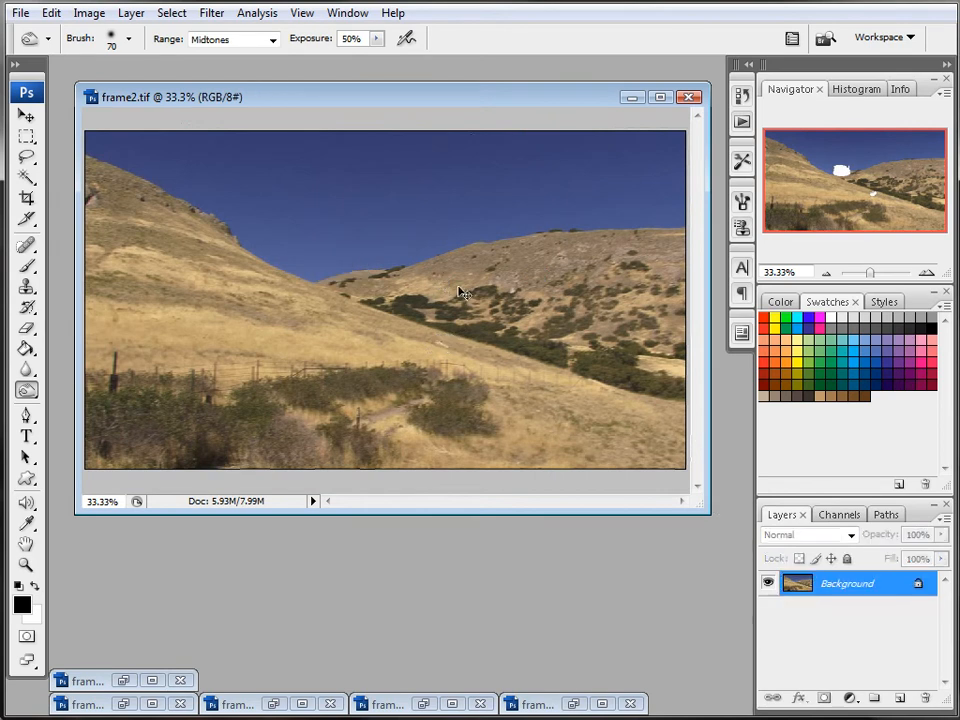
{"action": "mouse_move", "coordinate": [556, 86]}
{"action": "left_mouse_down"}
{"action": "mouse_move", "coordinate": [561, 272]}
{"action": "mouse_move", "coordinate": [556, 88]}
{"action": "left_mouse_up"}
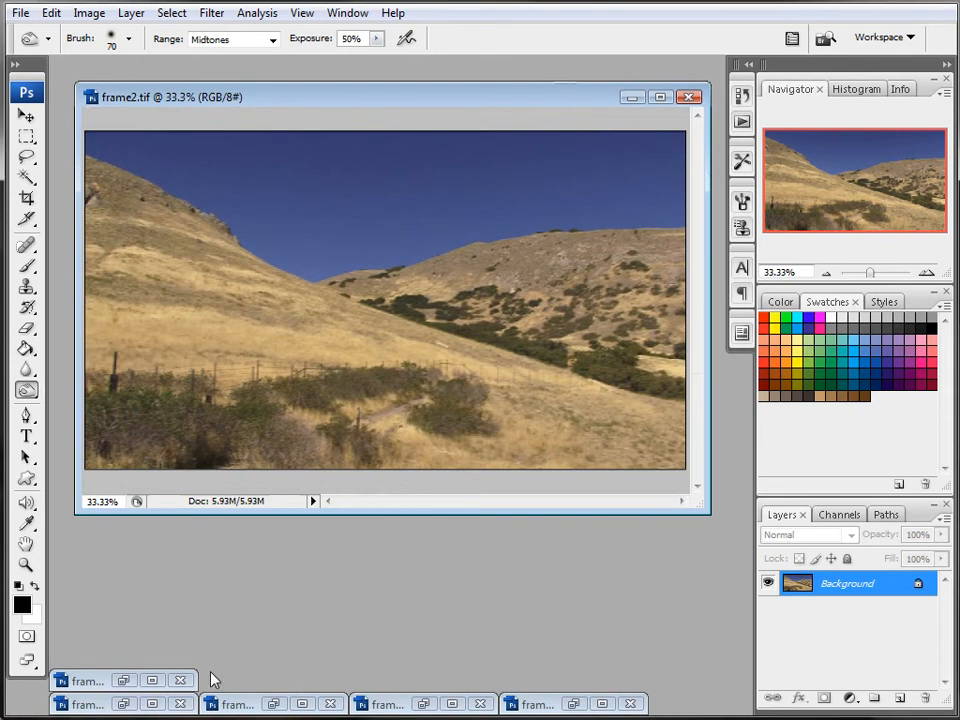
{"action": "double_click", "coordinate": [92, 686]}
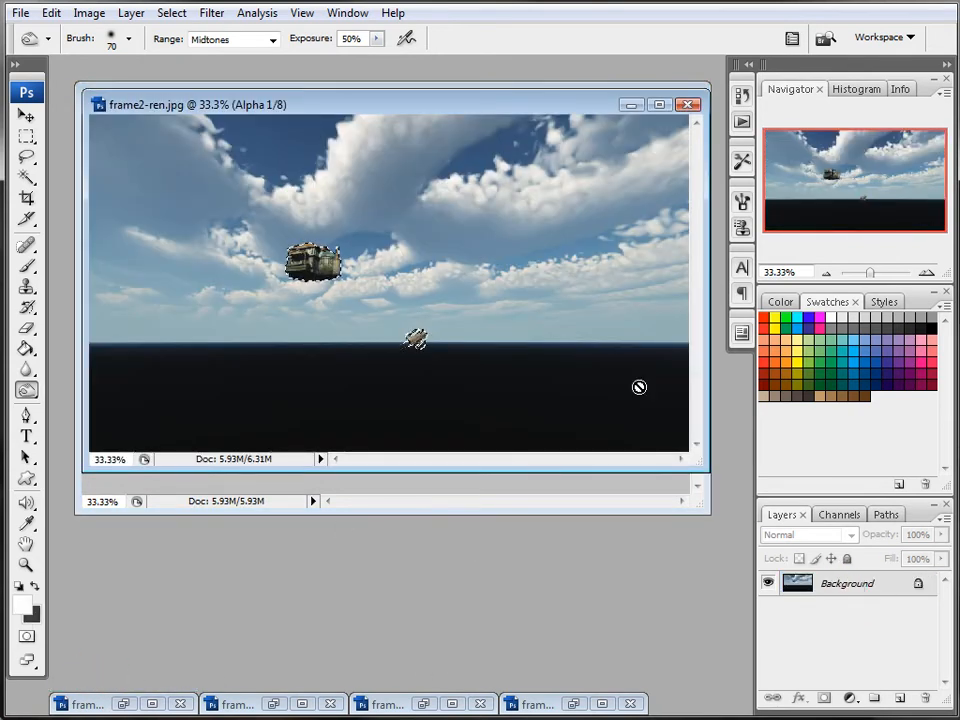
{"action": "left_click_drag", "start_coordinate": [493, 111], "coordinate": [492, 153]}
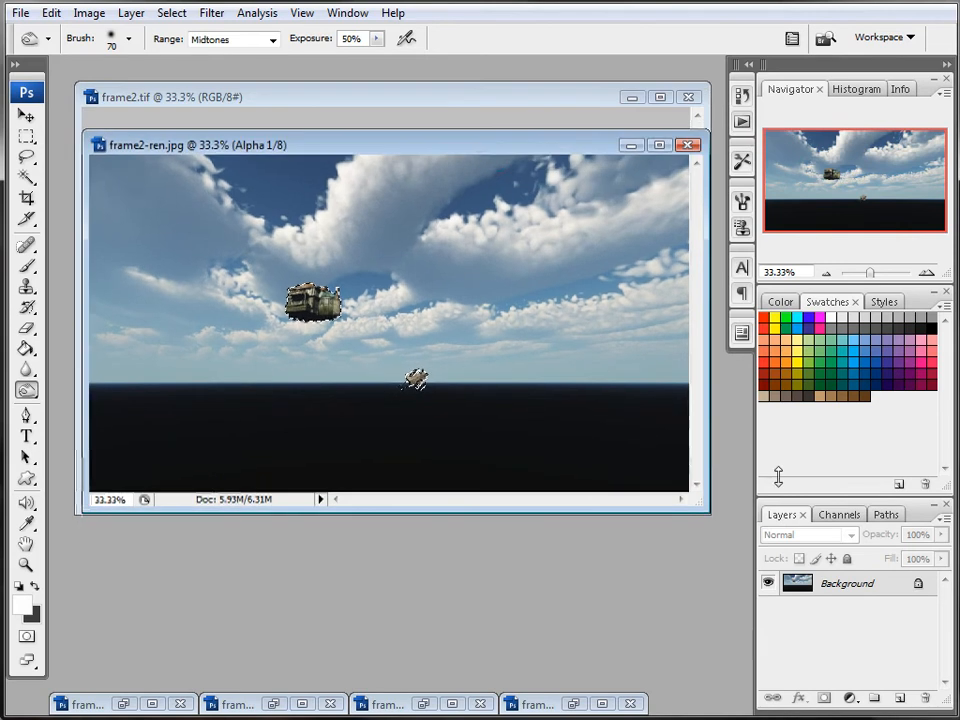
- Activate the RGB channels of frame2-ren.jpg, and copy the selected building and cart into frame2.tif as a new layer
{"action": "left_click", "coordinate": [836, 515]}
{"action": "left_click", "coordinate": [828, 535]}
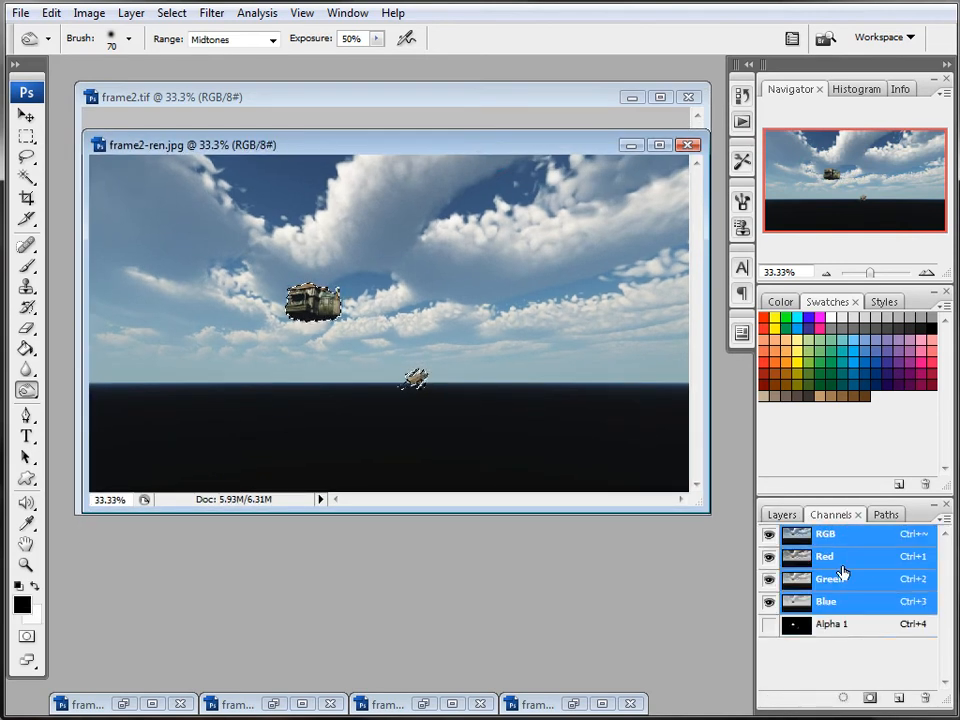
{"action": "left_click", "coordinate": [784, 515]}
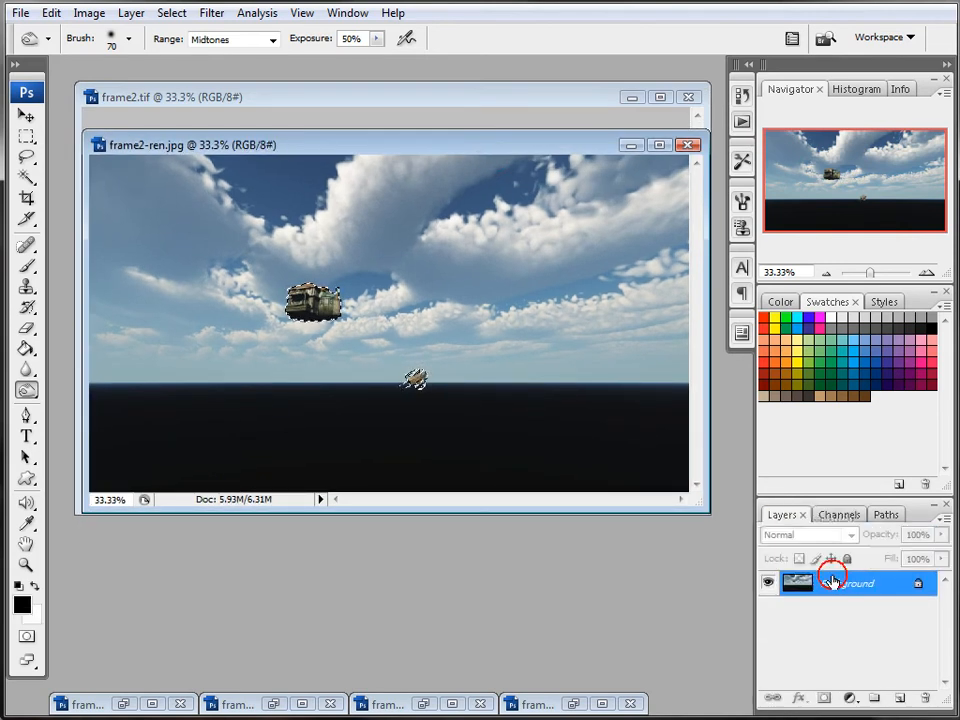
{"action": "left_click", "coordinate": [559, 92]}
{"action": "key", "text": "ctrl+v"}
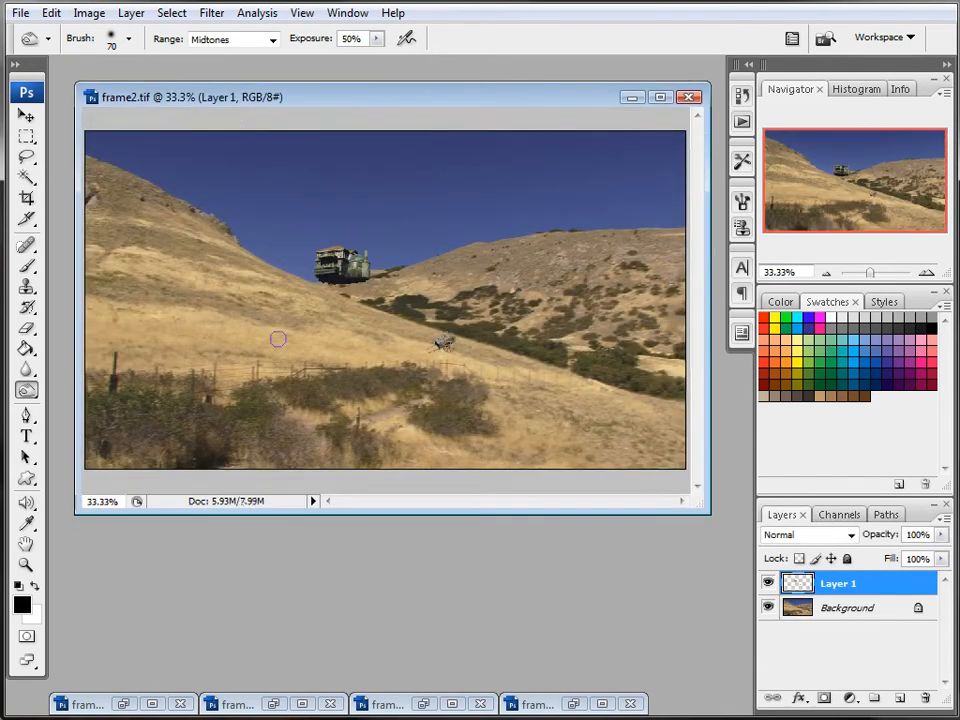
- Move Layer 1 so the building rests on the hillside slope and the cart sits just above the bushes
{"action": "left_click", "coordinate": [26, 116]}
{"action": "left_click_drag", "start_coordinate": [338, 250], "coordinate": [318, 267]}
{"action": "mouse_move", "coordinate": [398, 314]}
{"action": "left_mouse_down"}
{"action": "mouse_move", "coordinate": [378, 308]}
{"action": "mouse_move", "coordinate": [487, 330]}
{"action": "mouse_move", "coordinate": [481, 342]}
{"action": "mouse_move", "coordinate": [398, 293]}
{"action": "mouse_move", "coordinate": [393, 309]}
{"action": "left_mouse_up"}
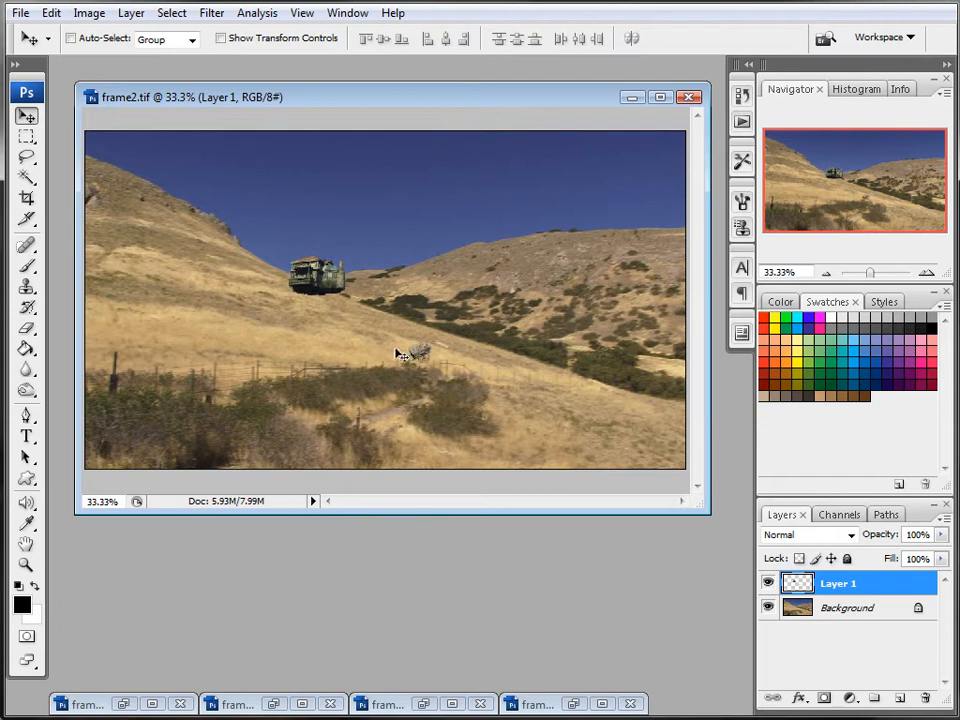
{"action": "scroll", "coordinate": [362, 289], "scroll_direction": "up", "scroll_amount": 5}
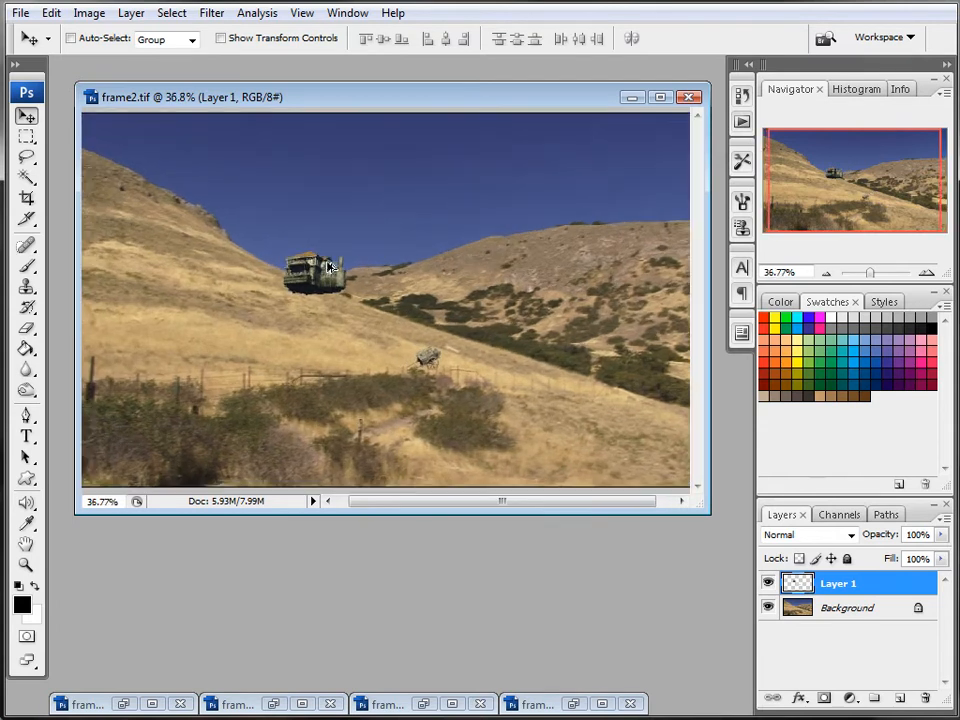
{"action": "scroll", "coordinate": [340, 301], "scroll_direction": "up", "scroll_amount": 1}
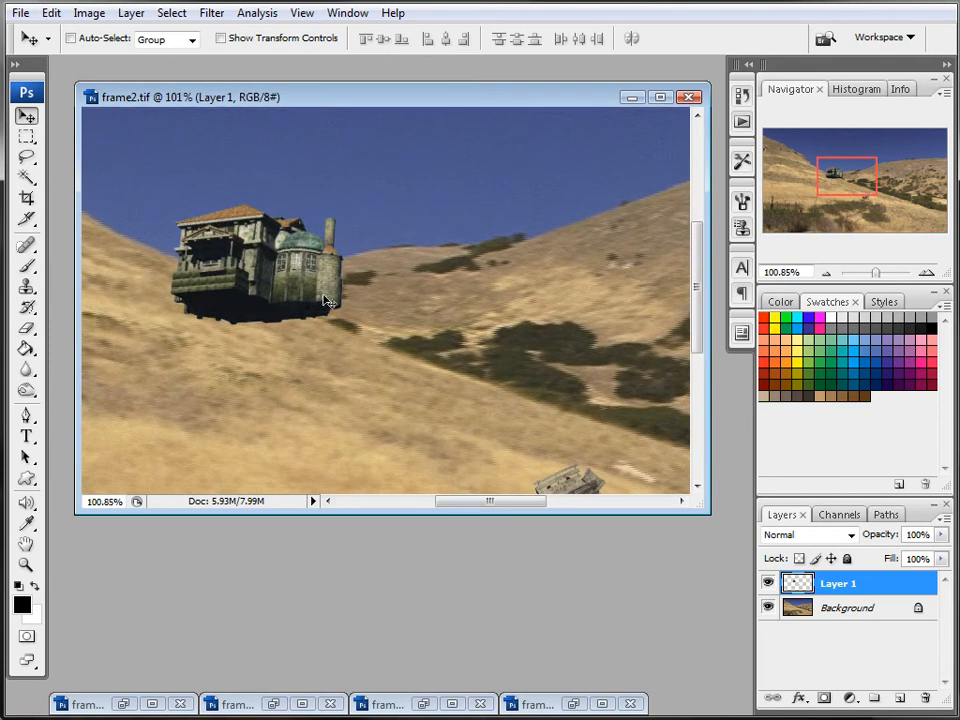
{"action": "left_click_drag", "start_coordinate": [310, 300], "coordinate": [286, 285]}
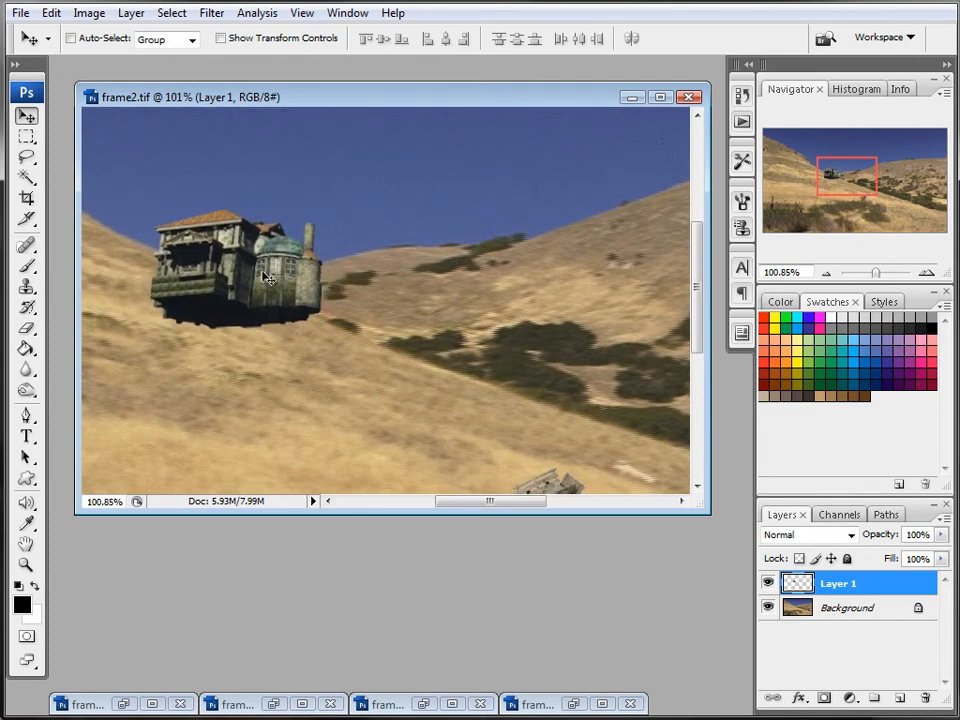
- Remove the building's dark underside below the hill's slope line using the Eraser and a lasso selection, and deselect
{"action": "left_click", "coordinate": [27, 328]}
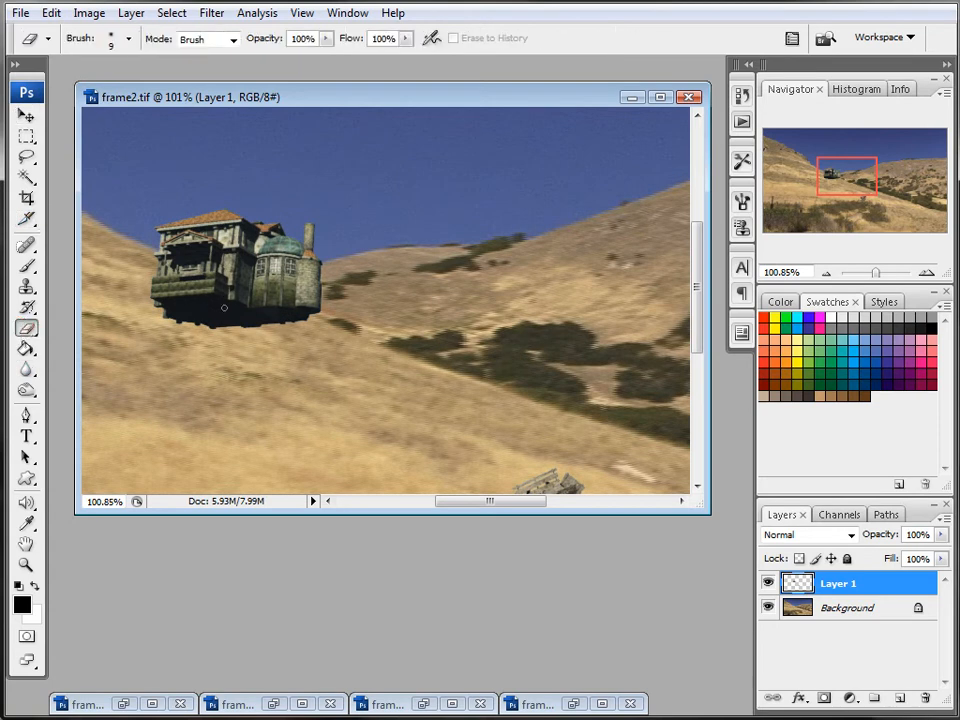
{"action": "mouse_move", "coordinate": [160, 255]}
{"action": "left_mouse_down"}
{"action": "mouse_move", "coordinate": [260, 305]}
{"action": "mouse_move", "coordinate": [152, 258]}
{"action": "mouse_move", "coordinate": [240, 320]}
{"action": "left_mouse_up"}
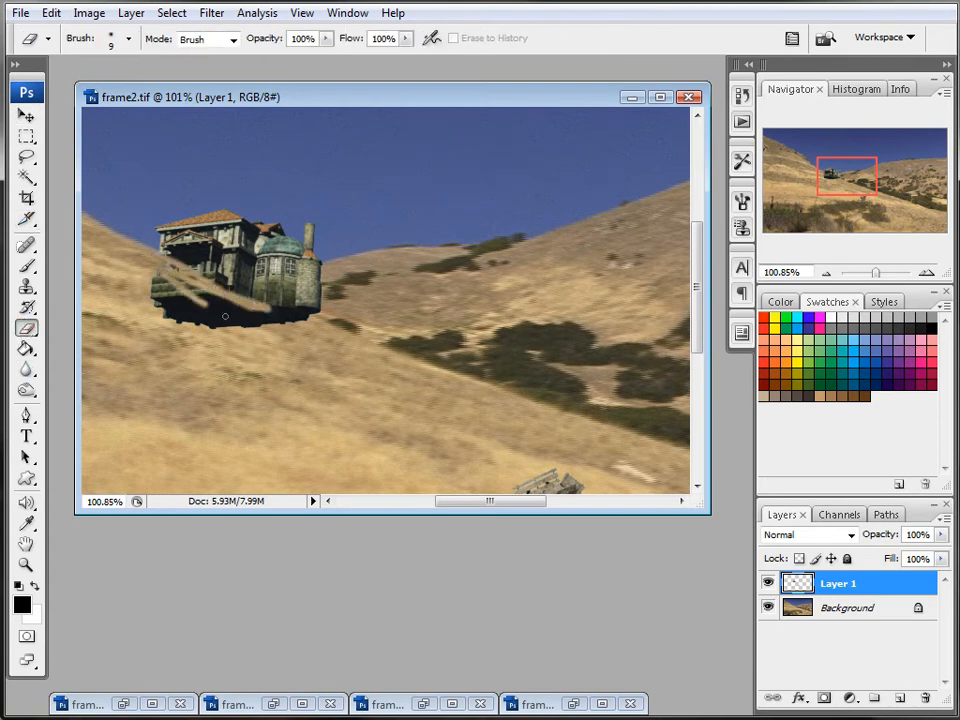
{"action": "left_click", "coordinate": [27, 157]}
{"action": "left_click_drag", "start_coordinate": [160, 255], "coordinate": [222, 276]}
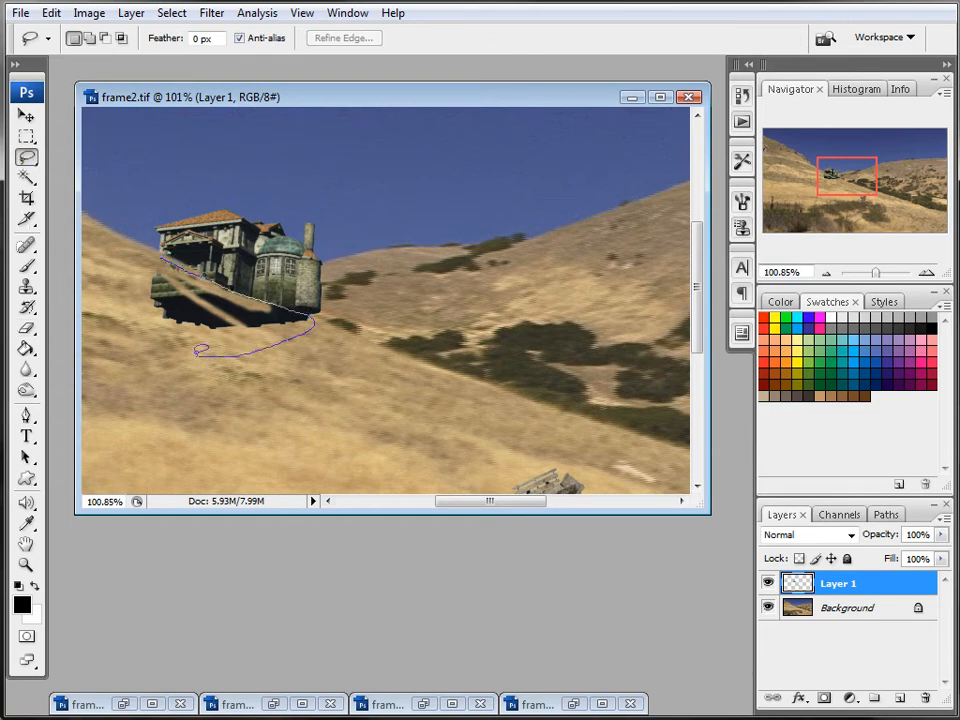
{"action": "left_click_drag", "start_coordinate": [161, 256], "coordinate": [160, 255]}
{"action": "key", "text": "Delete"}
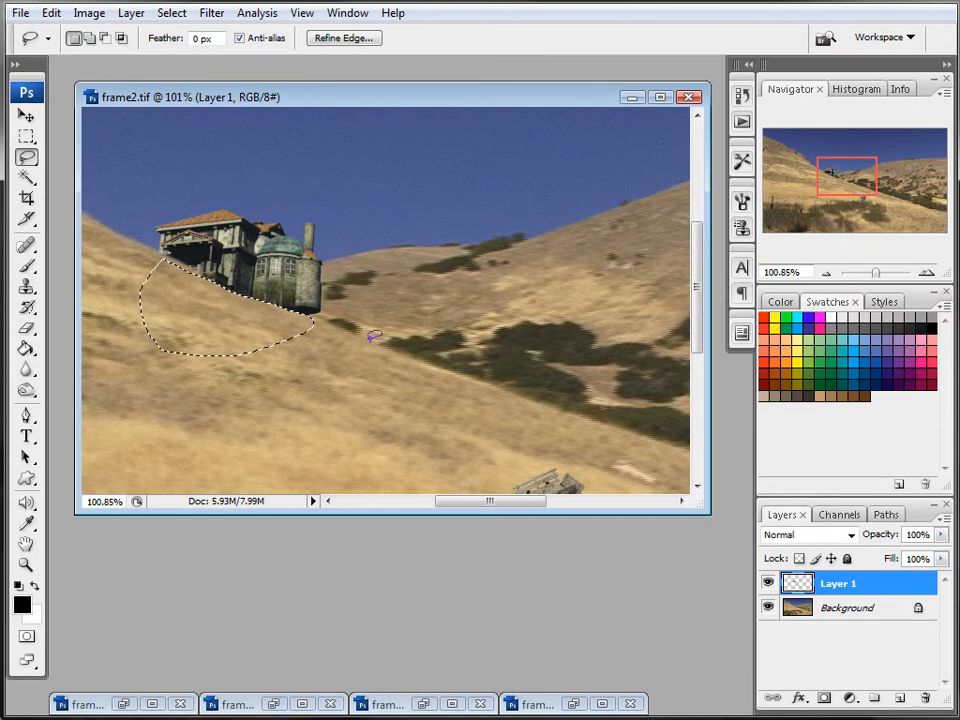
{"action": "left_click", "coordinate": [295, 374]}
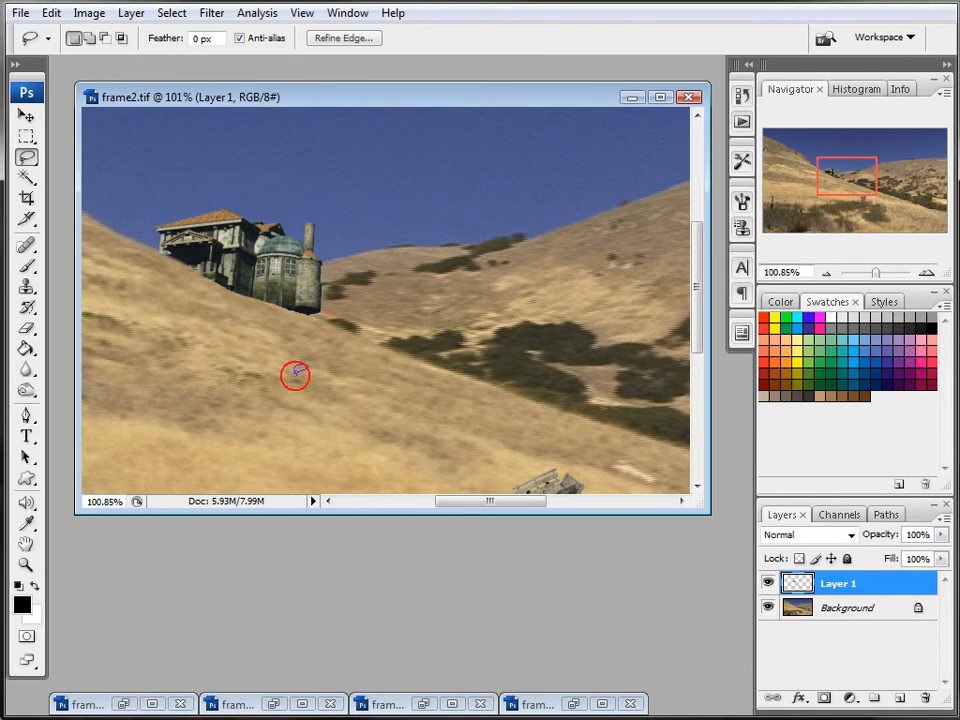
- Lower Layer 1's fill to 39%, and erase the building's lower edge with the size 9 brush along the hill's ridge line
{"action": "left_click", "coordinate": [941, 558]}
{"action": "left_click_drag", "start_coordinate": [936, 578], "coordinate": [886, 580]}
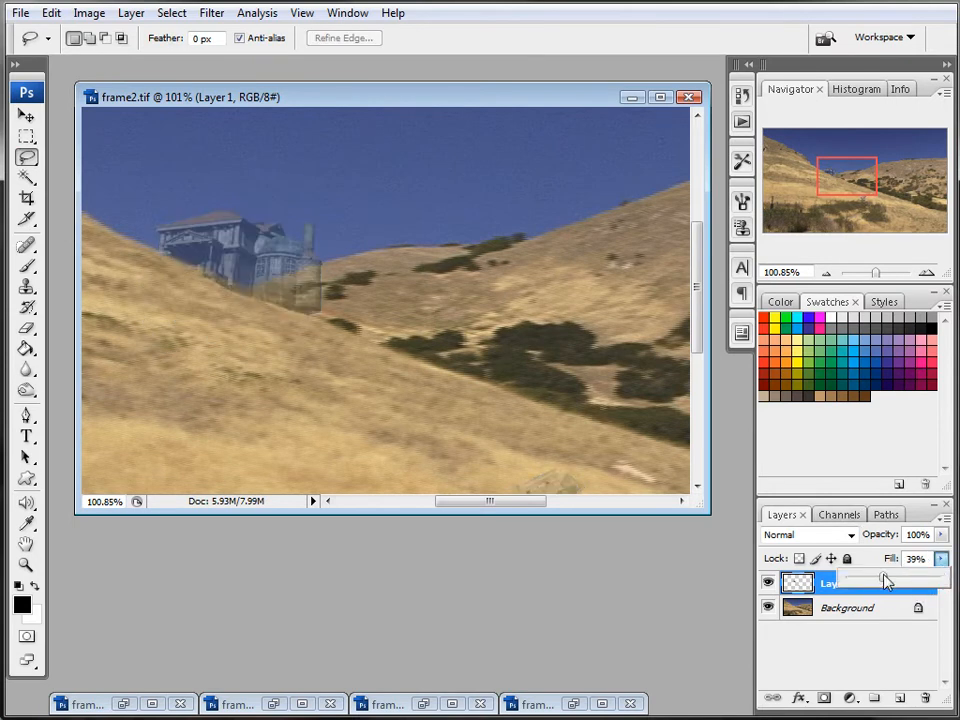
{"action": "left_click", "coordinate": [26, 328]}
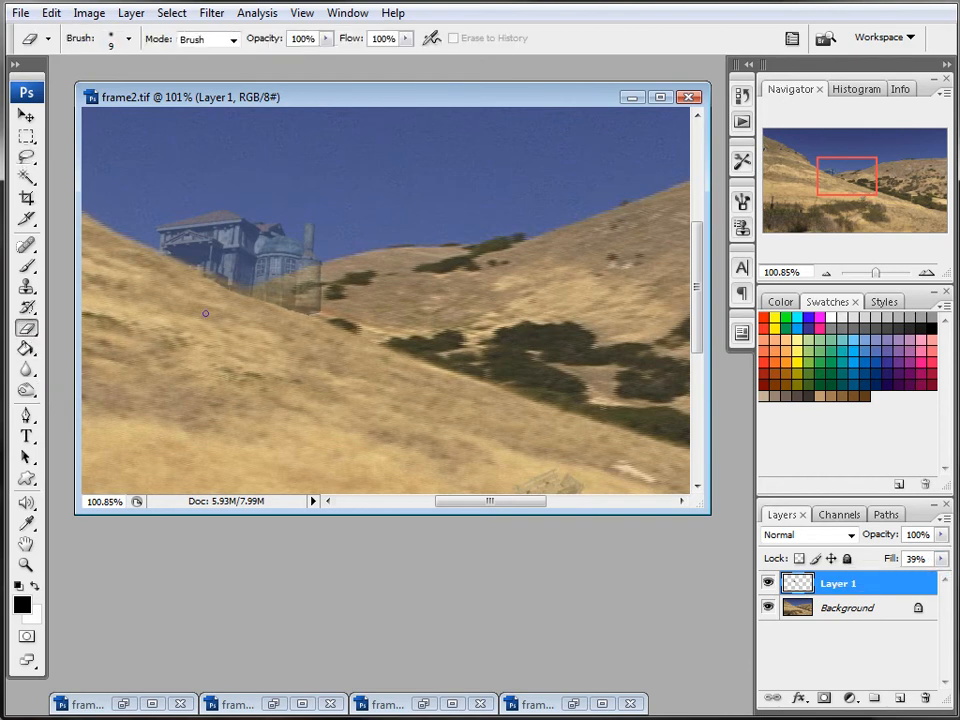
{"action": "scroll", "coordinate": [232, 268], "scroll_direction": "up", "scroll_amount": 5}
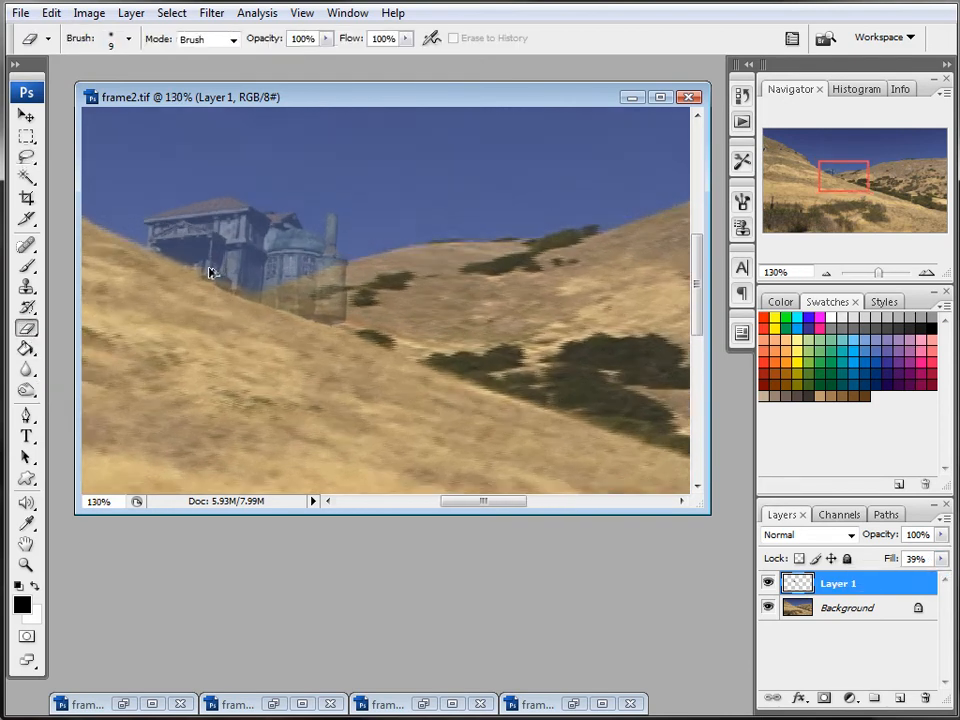
{"action": "mouse_move", "coordinate": [233, 293]}
{"action": "left_mouse_down"}
{"action": "mouse_move", "coordinate": [293, 323]}
{"action": "mouse_move", "coordinate": [366, 349]}
{"action": "mouse_move", "coordinate": [286, 312]}
{"action": "mouse_move", "coordinate": [489, 385]}
{"action": "mouse_move", "coordinate": [393, 356]}
{"action": "left_mouse_up"}
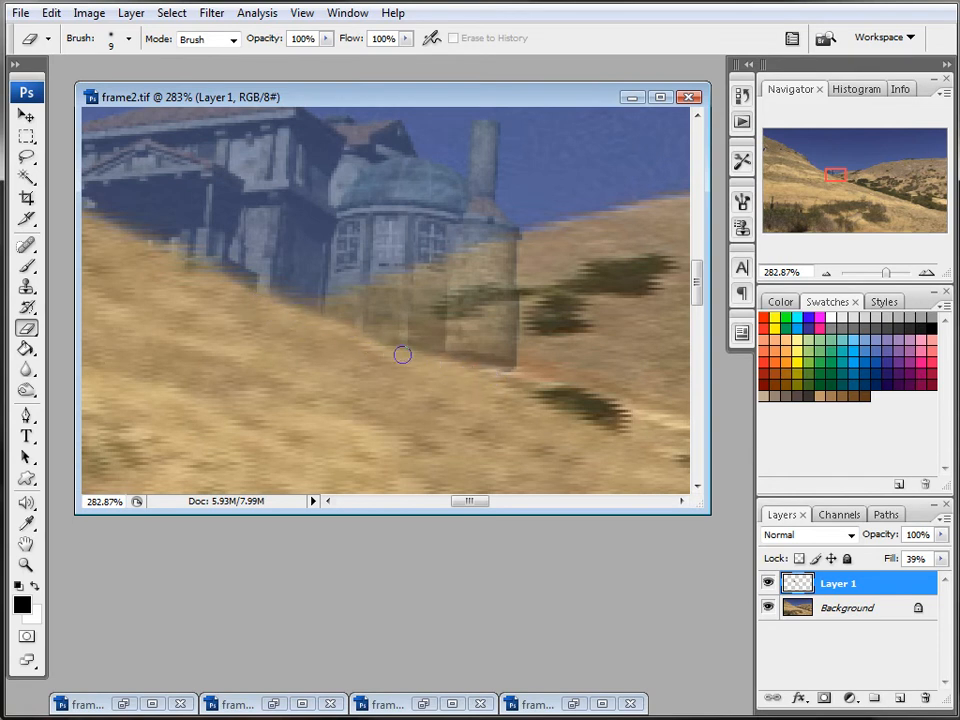
{"action": "mouse_move", "coordinate": [356, 341]}
{"action": "left_mouse_down"}
{"action": "mouse_move", "coordinate": [214, 268]}
{"action": "mouse_move", "coordinate": [122, 238]}
{"action": "left_mouse_up"}
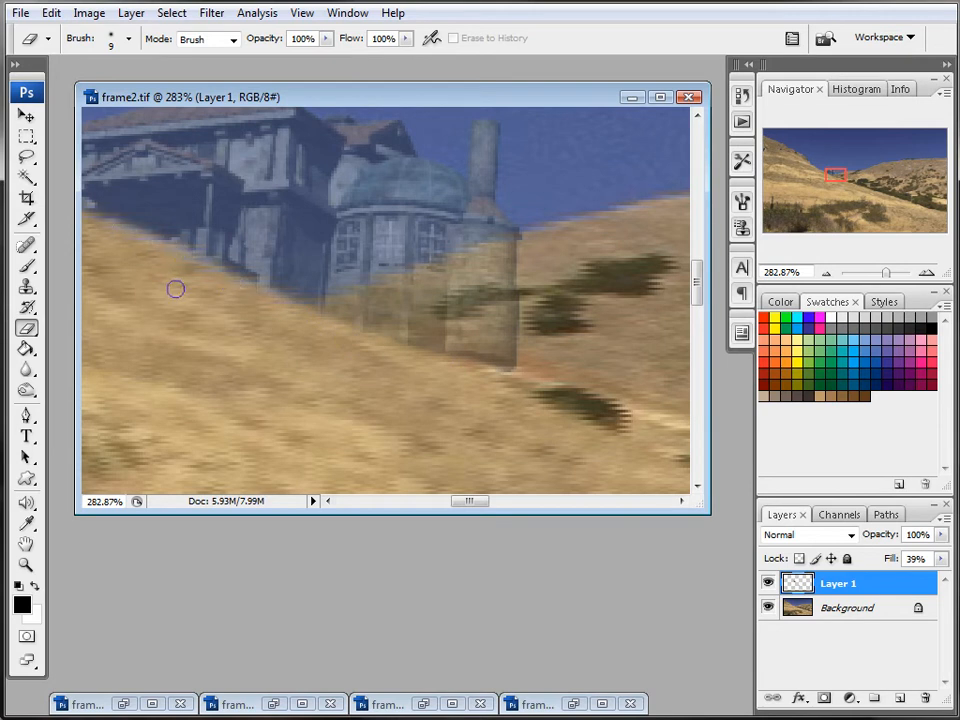
{"action": "left_click_drag", "start_coordinate": [122, 236], "coordinate": [179, 277]}
{"action": "mouse_move", "coordinate": [256, 312]}
{"action": "left_mouse_down"}
{"action": "mouse_move", "coordinate": [229, 296]}
{"action": "mouse_move", "coordinate": [296, 326]}
{"action": "mouse_move", "coordinate": [338, 327]}
{"action": "mouse_move", "coordinate": [413, 363]}
{"action": "mouse_move", "coordinate": [486, 381]}
{"action": "mouse_move", "coordinate": [461, 364]}
{"action": "mouse_move", "coordinate": [513, 376]}
{"action": "mouse_move", "coordinate": [400, 346]}
{"action": "left_mouse_up"}
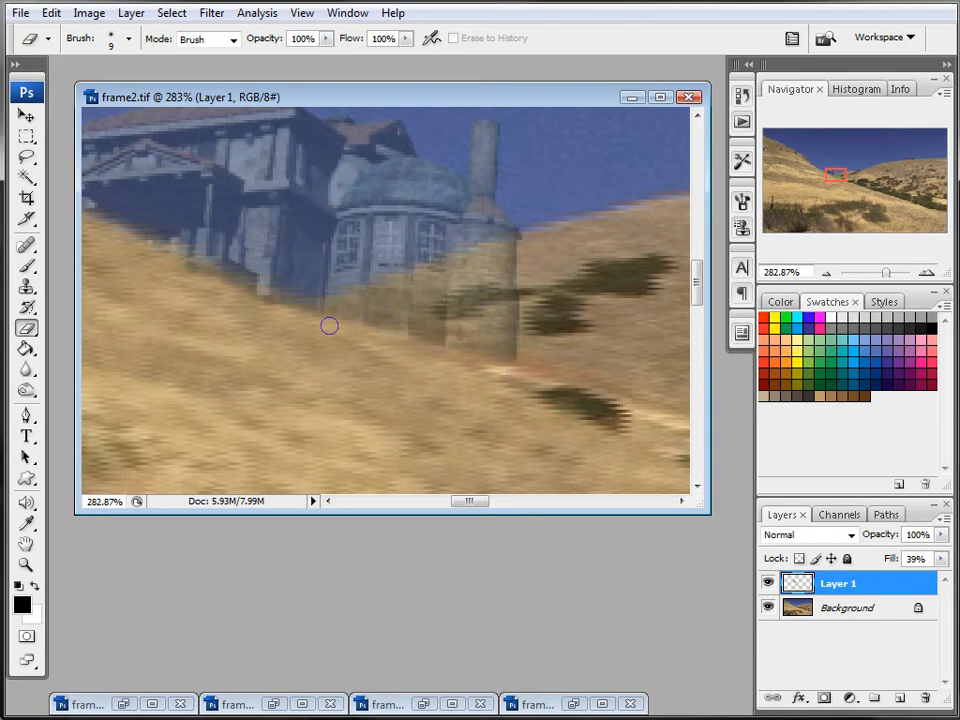
{"action": "left_click_drag", "start_coordinate": [280, 308], "coordinate": [233, 294]}
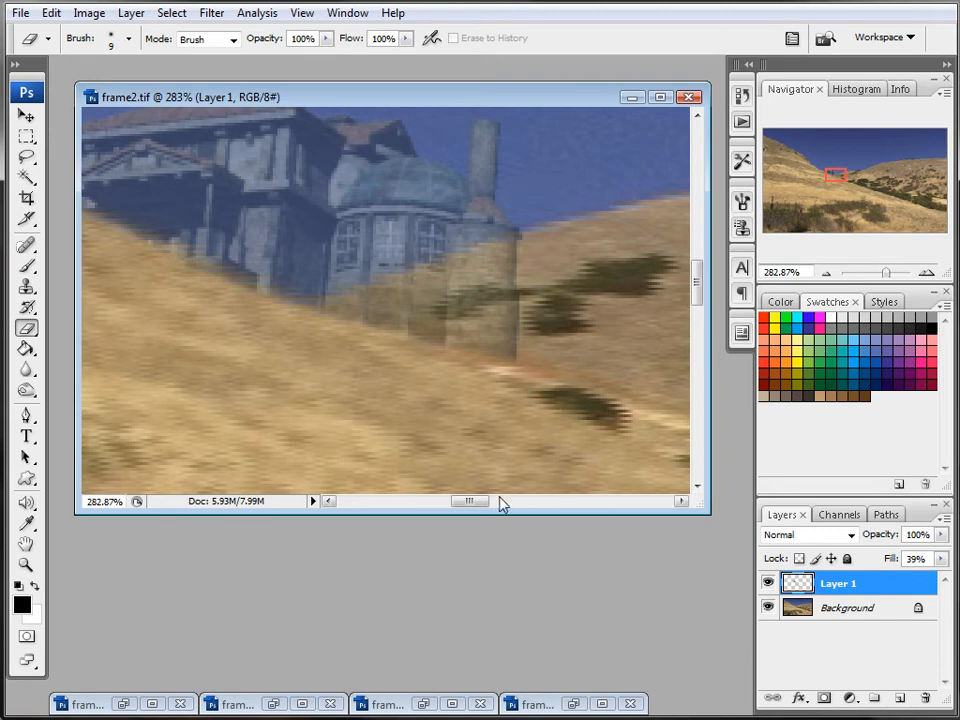
- Erase the bottom of the cart's wheel on Layer 1 where it meets the grass and bushes
{"action": "left_click_drag", "start_coordinate": [473, 500], "coordinate": [452, 500]}
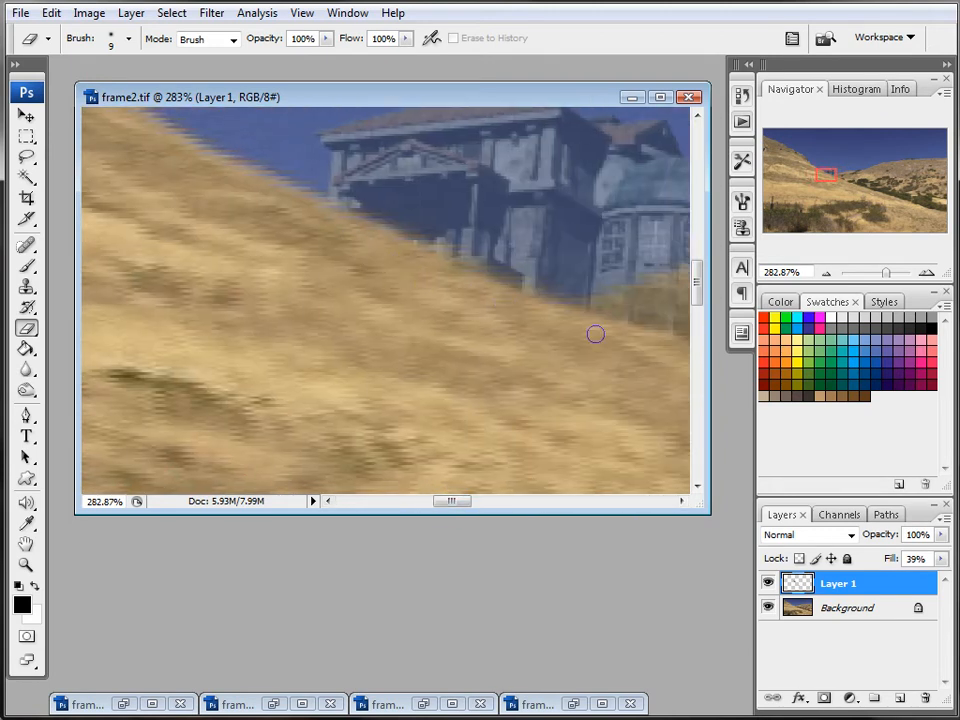
{"action": "left_click_drag", "start_coordinate": [697, 283], "coordinate": [697, 298]}
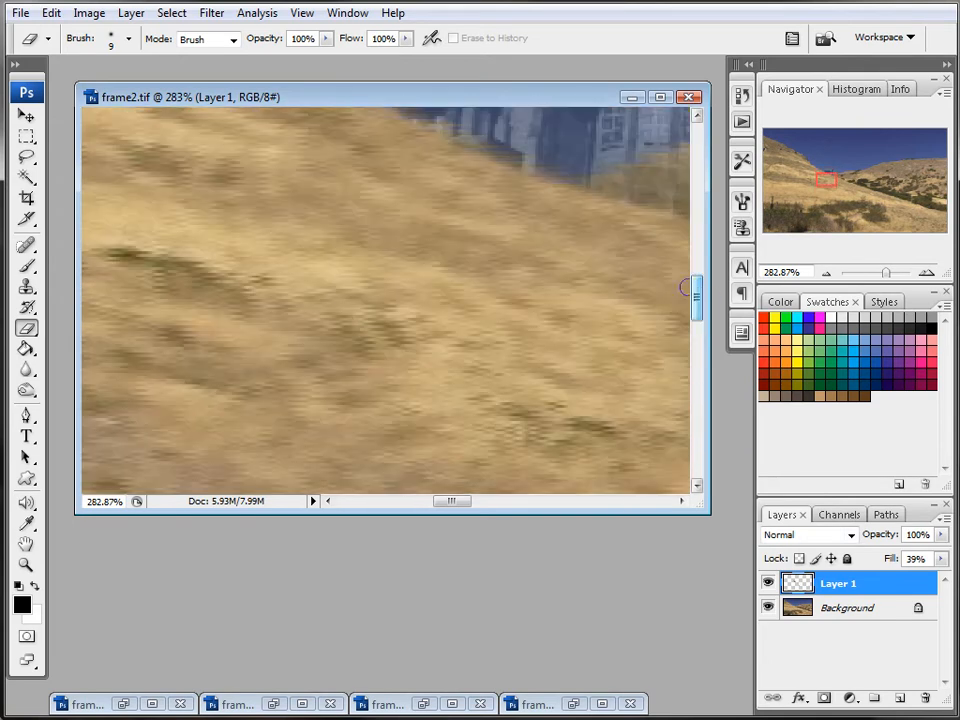
{"action": "scroll", "coordinate": [600, 328], "scroll_direction": "down", "scroll_amount": 2}
{"action": "scroll", "coordinate": [598, 328], "scroll_direction": "down", "scroll_amount": 4}
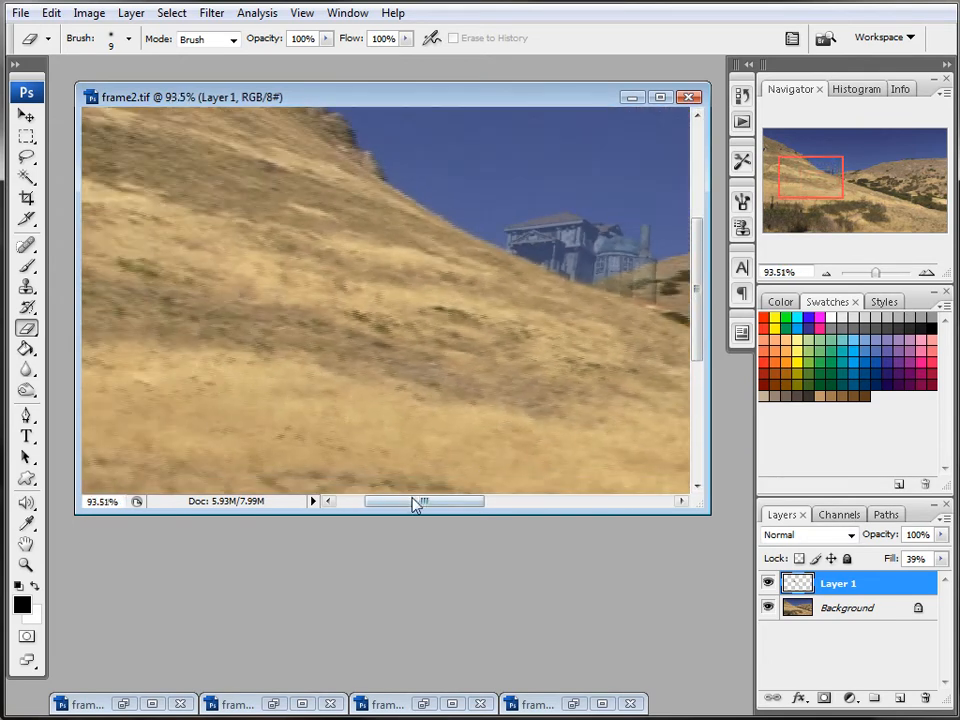
{"action": "left_click_drag", "start_coordinate": [414, 501], "coordinate": [508, 512]}
{"action": "scroll", "coordinate": [461, 484], "scroll_direction": "down", "scroll_amount": 2}
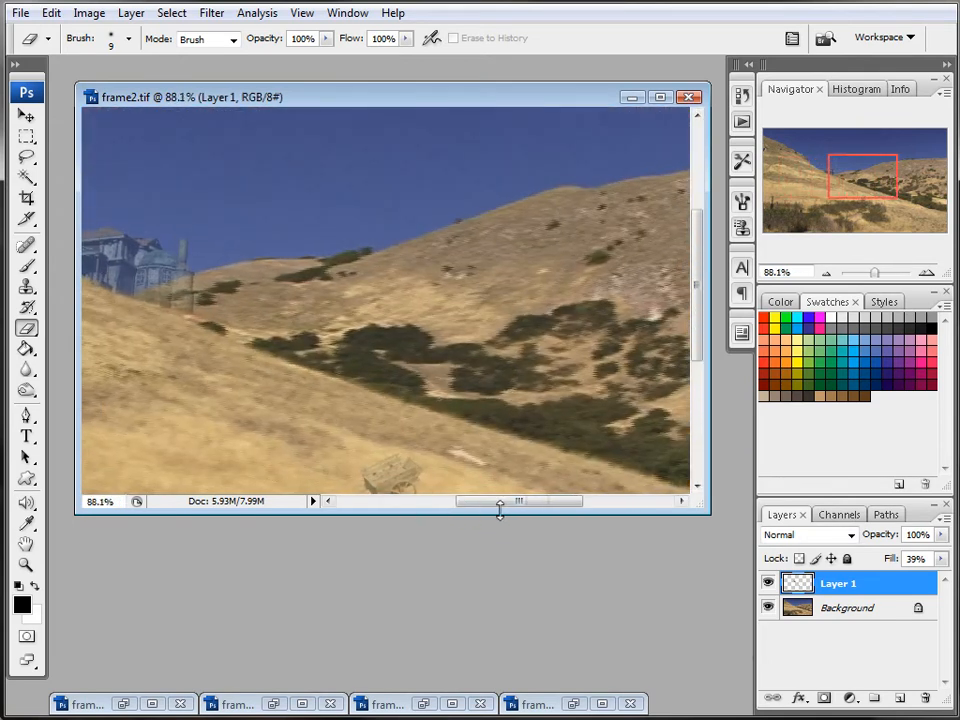
{"action": "scroll", "coordinate": [497, 497], "scroll_direction": "down", "scroll_amount": 4}
{"action": "scroll", "coordinate": [406, 382], "scroll_direction": "down", "scroll_amount": 1}
{"action": "scroll", "coordinate": [406, 382], "scroll_direction": "up", "scroll_amount": 8}
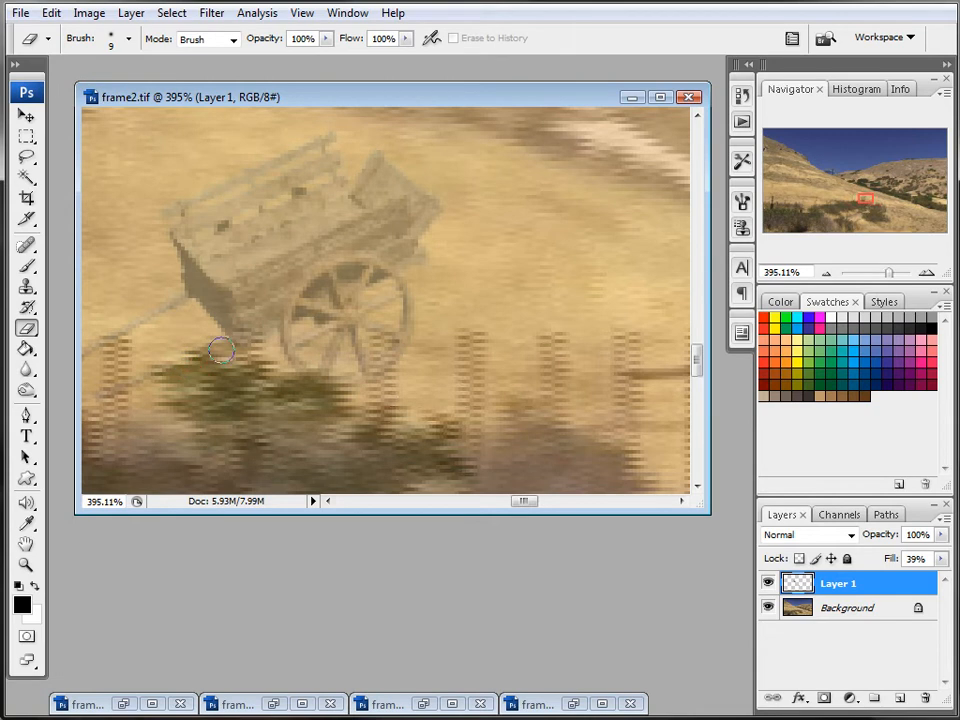
{"action": "mouse_move", "coordinate": [313, 386]}
{"action": "left_mouse_down"}
{"action": "mouse_move", "coordinate": [370, 381]}
{"action": "mouse_move", "coordinate": [349, 390]}
{"action": "mouse_move", "coordinate": [452, 376]}
{"action": "mouse_move", "coordinate": [430, 371]}
{"action": "mouse_move", "coordinate": [374, 391]}
{"action": "mouse_move", "coordinate": [402, 360]}
{"action": "mouse_move", "coordinate": [365, 379]}
{"action": "left_mouse_up"}
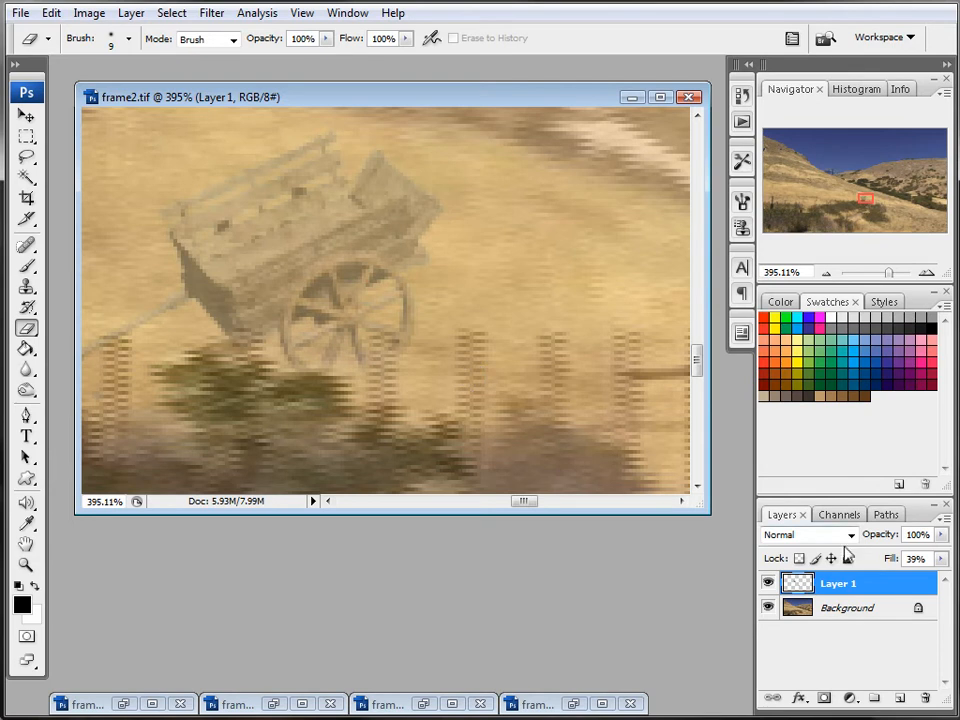
- Raise the fill of Layer 1 to 89% to blend the building and cart with the footage
{"action": "left_click", "coordinate": [940, 559]}
{"action": "left_click_drag", "start_coordinate": [897, 585], "coordinate": [943, 578]}
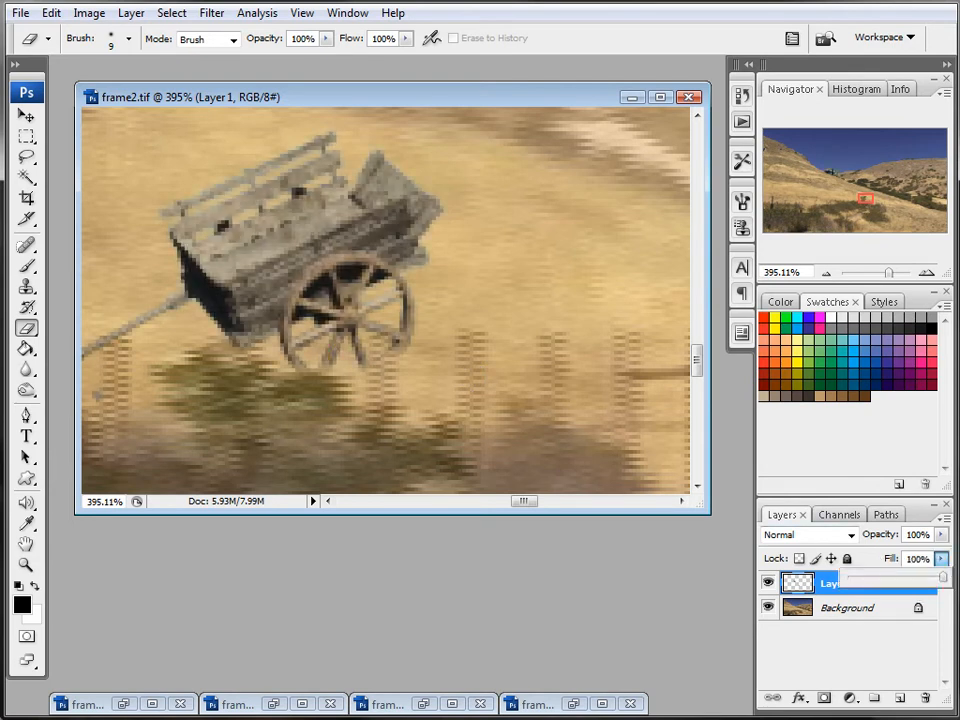
{"action": "scroll", "coordinate": [374, 378], "scroll_direction": "up", "scroll_amount": 2}
{"action": "scroll", "coordinate": [375, 381], "scroll_direction": "down", "scroll_amount": 8}
{"action": "scroll", "coordinate": [375, 381], "scroll_direction": "down", "scroll_amount": 4}
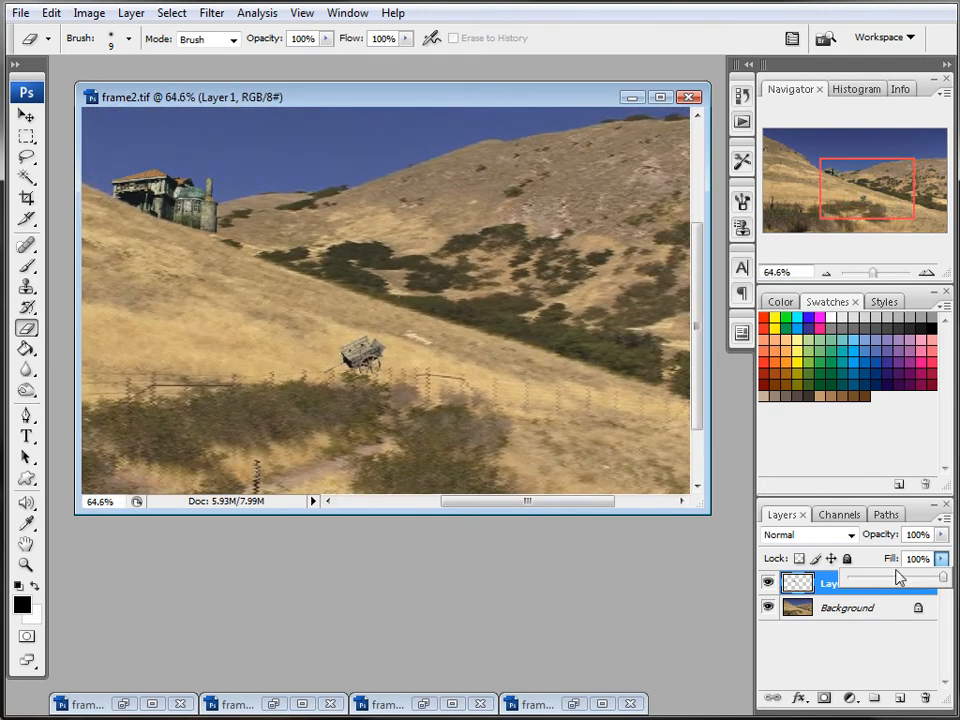
{"action": "left_click_drag", "start_coordinate": [944, 580], "coordinate": [931, 581]}
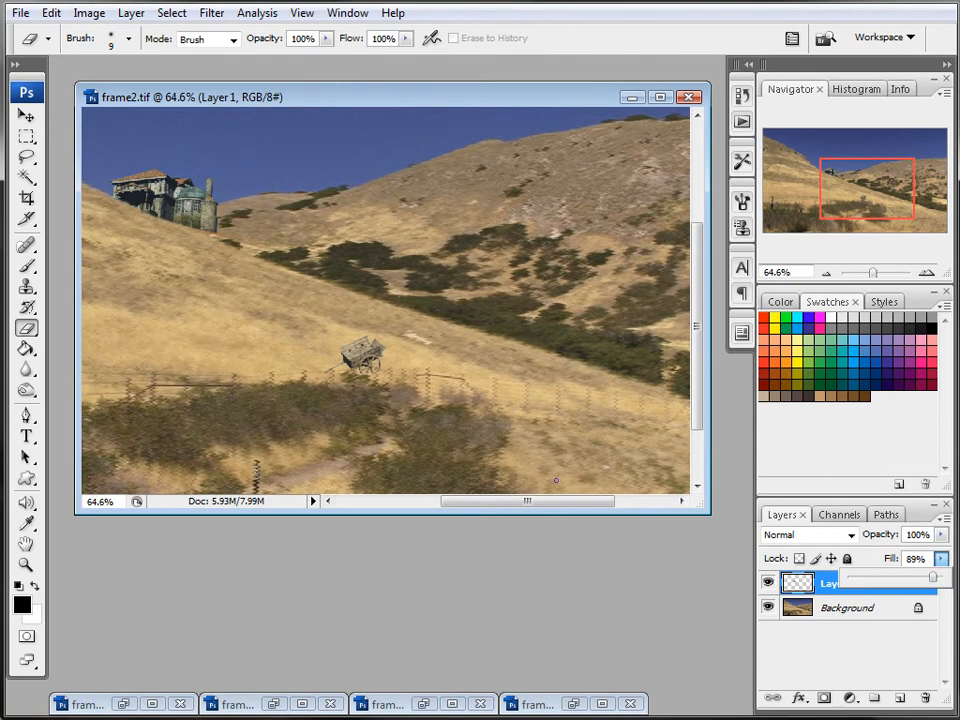
- Hide the Background layer so only the building and cart on Layer 1 are displayed
{"action": "left_click_drag", "start_coordinate": [561, 502], "coordinate": [521, 501]}
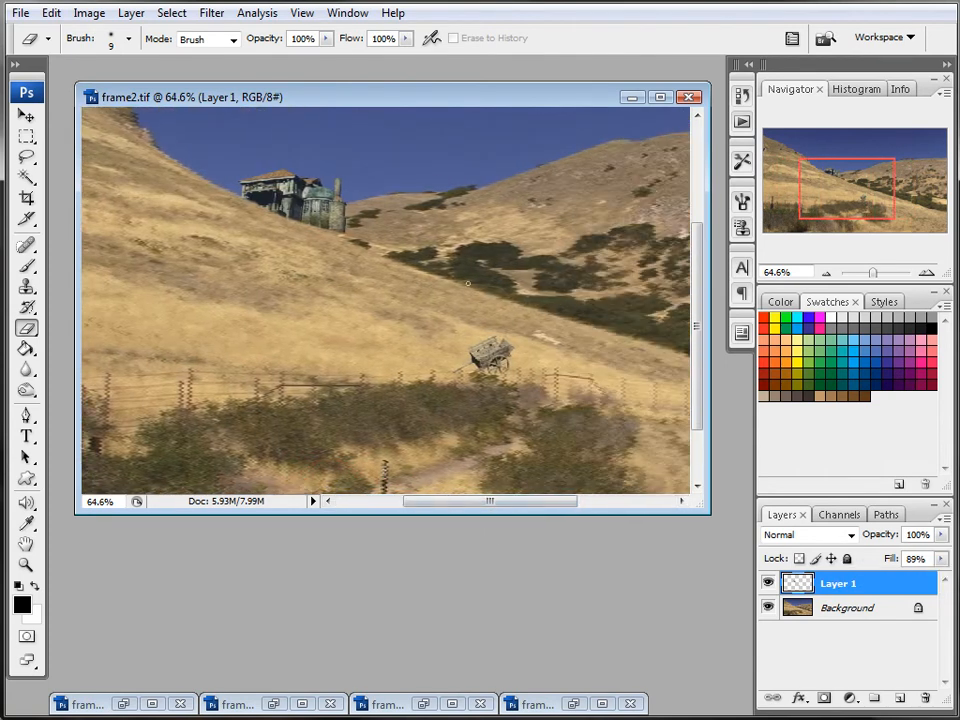
{"action": "scroll", "coordinate": [467, 283], "scroll_direction": "down", "scroll_amount": 5}
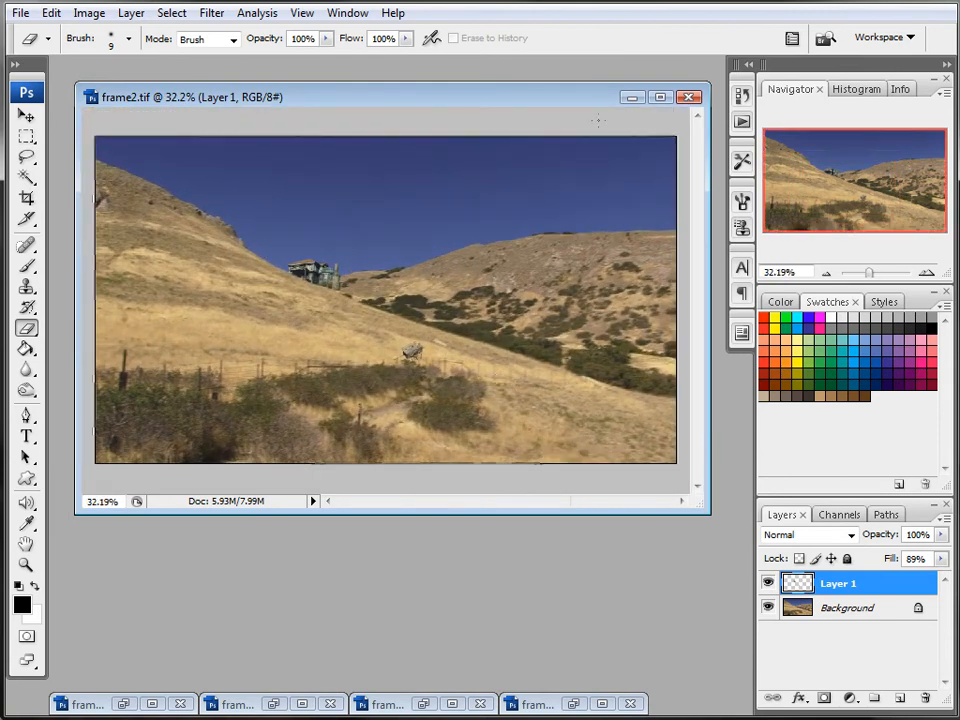
{"action": "left_click", "coordinate": [768, 608]}
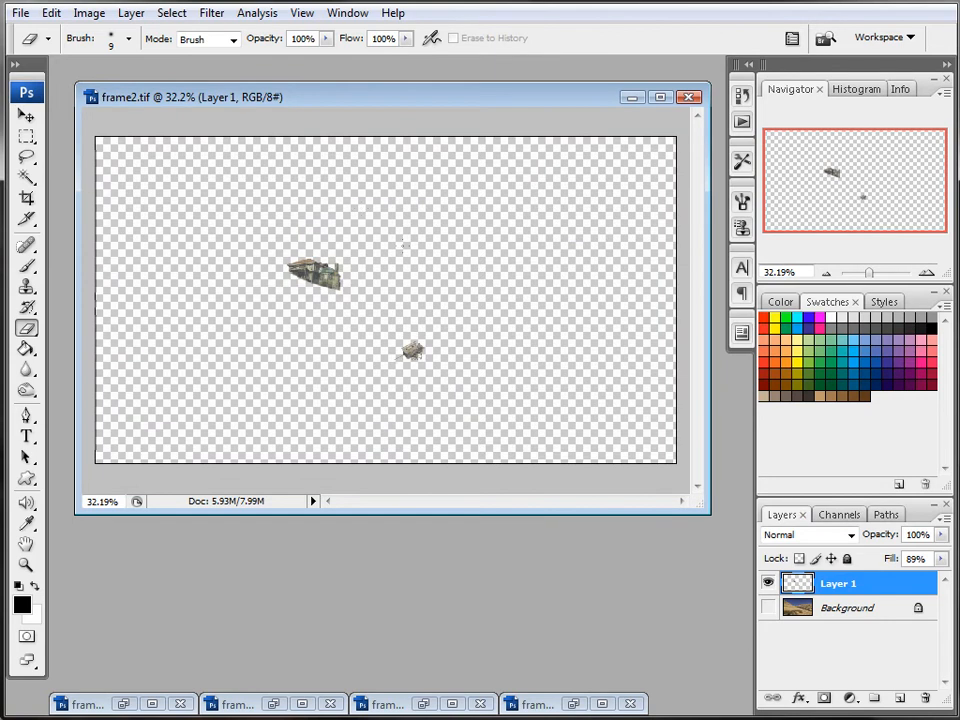
- Save frame2 in Photoshop format as frame2.psd with its layers, and minimize the frame2.psd and frame2-ren.jpg documents
{"action": "left_click", "coordinate": [20, 13]}
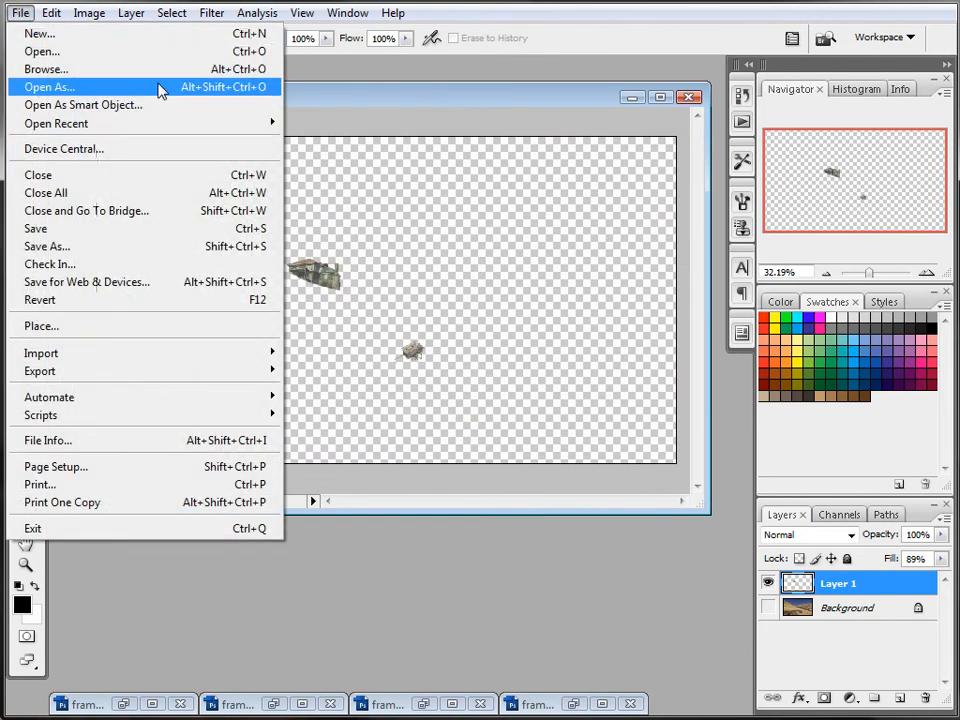
{"action": "left_click", "coordinate": [159, 246]}
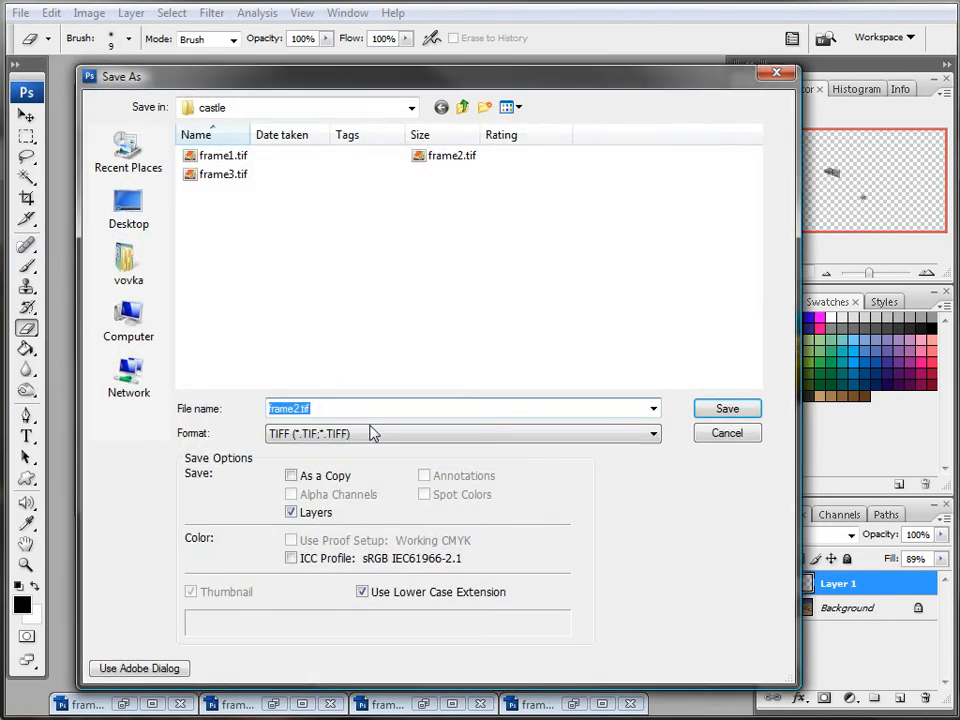
{"action": "left_click", "coordinate": [566, 442]}
{"action": "left_click", "coordinate": [426, 455]}
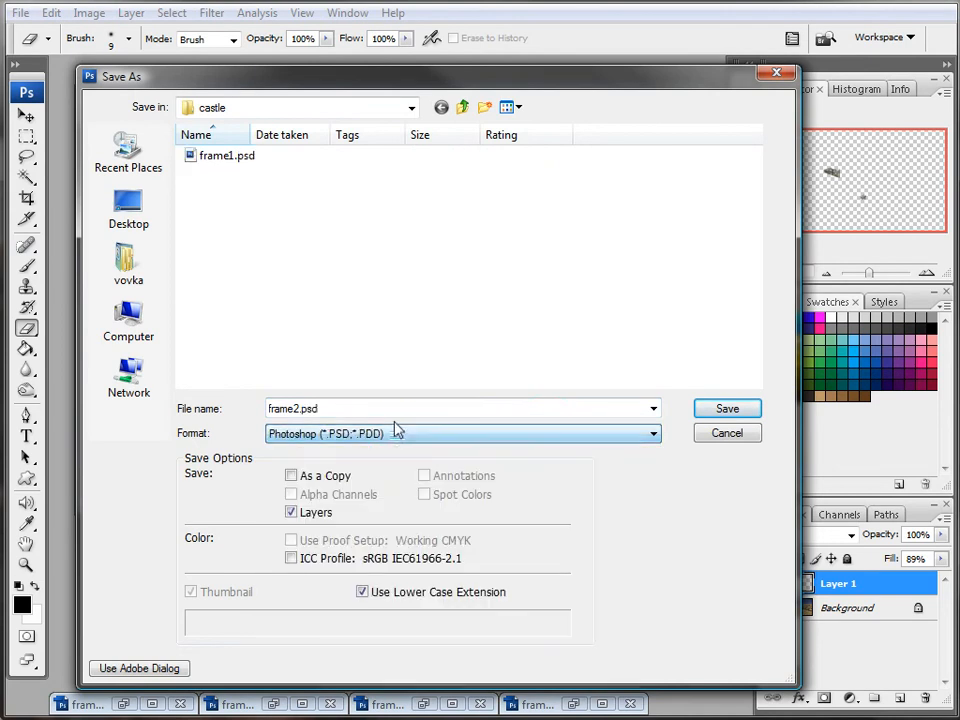
{"action": "left_click", "coordinate": [725, 408]}
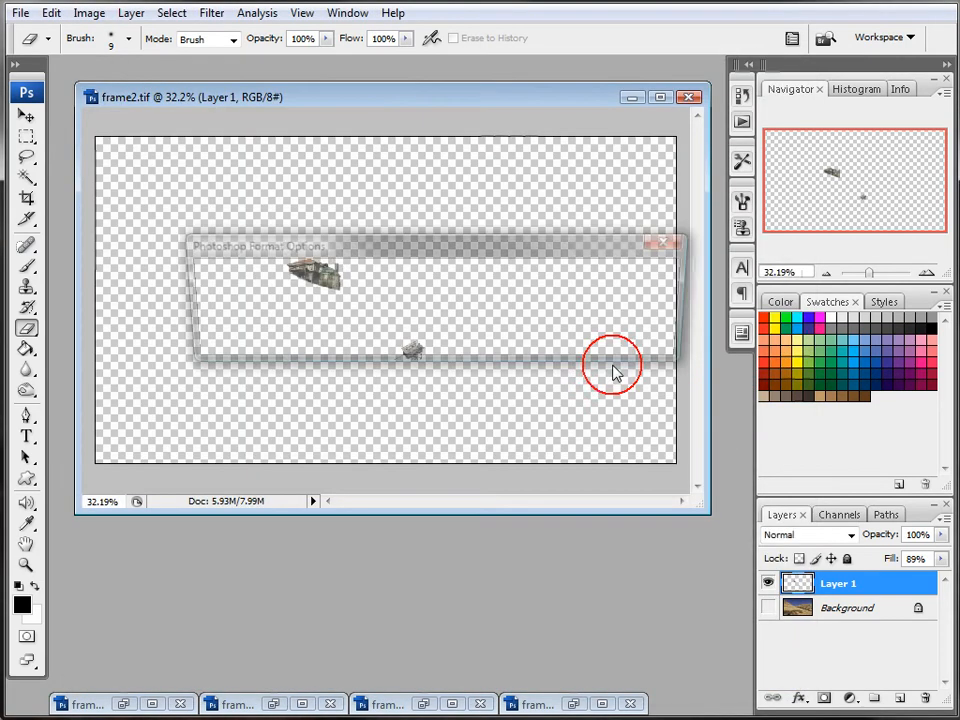
{"action": "left_click", "coordinate": [645, 278]}
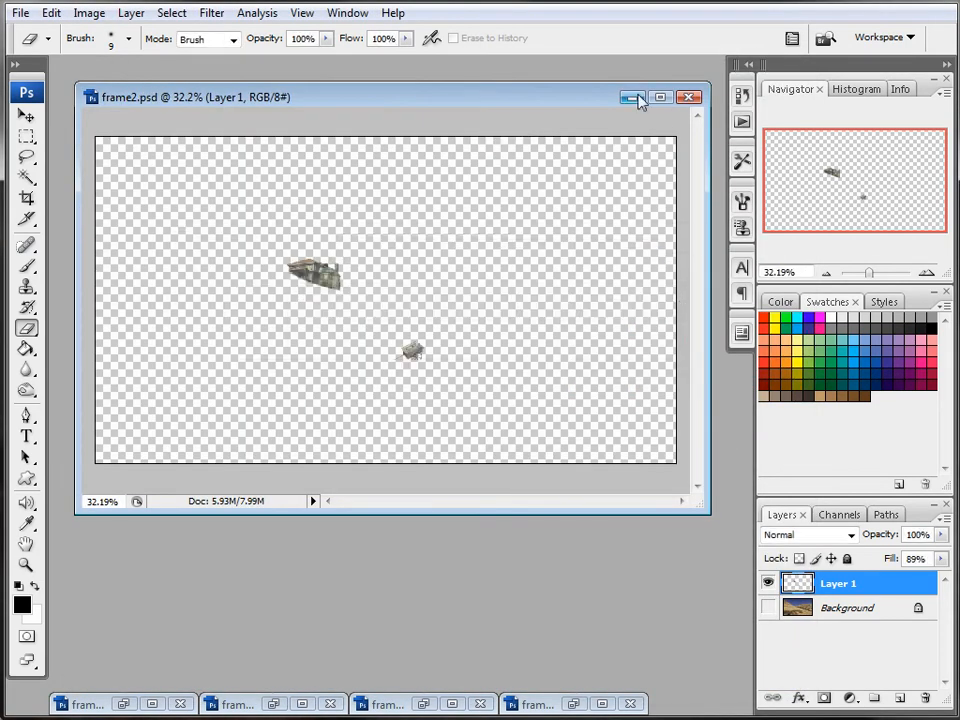
{"action": "left_click", "coordinate": [636, 97]}
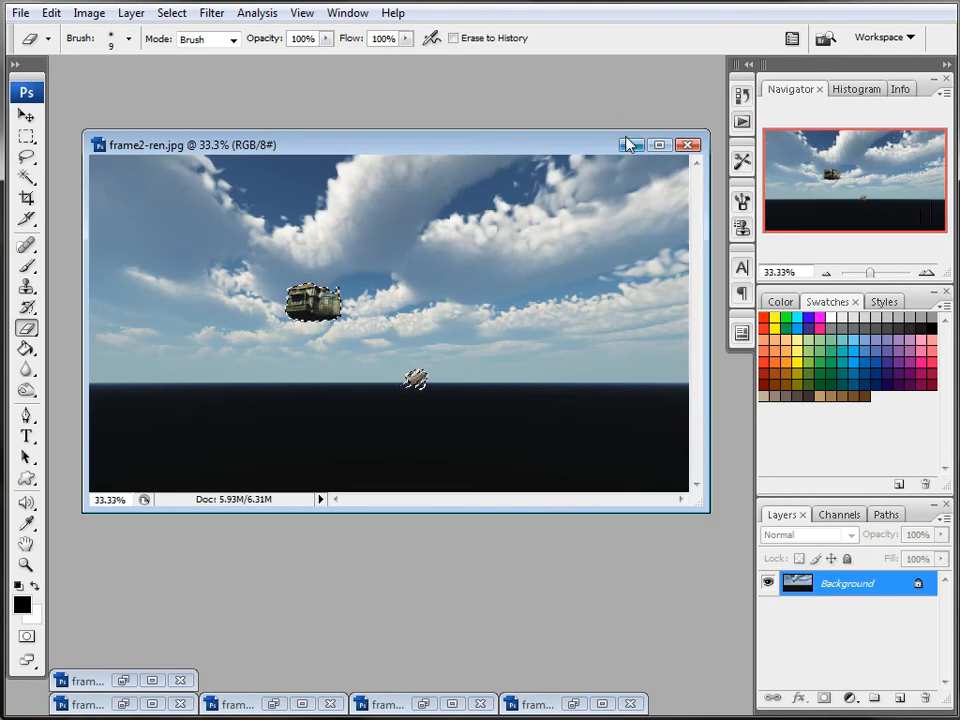
{"action": "left_click", "coordinate": [630, 145]}
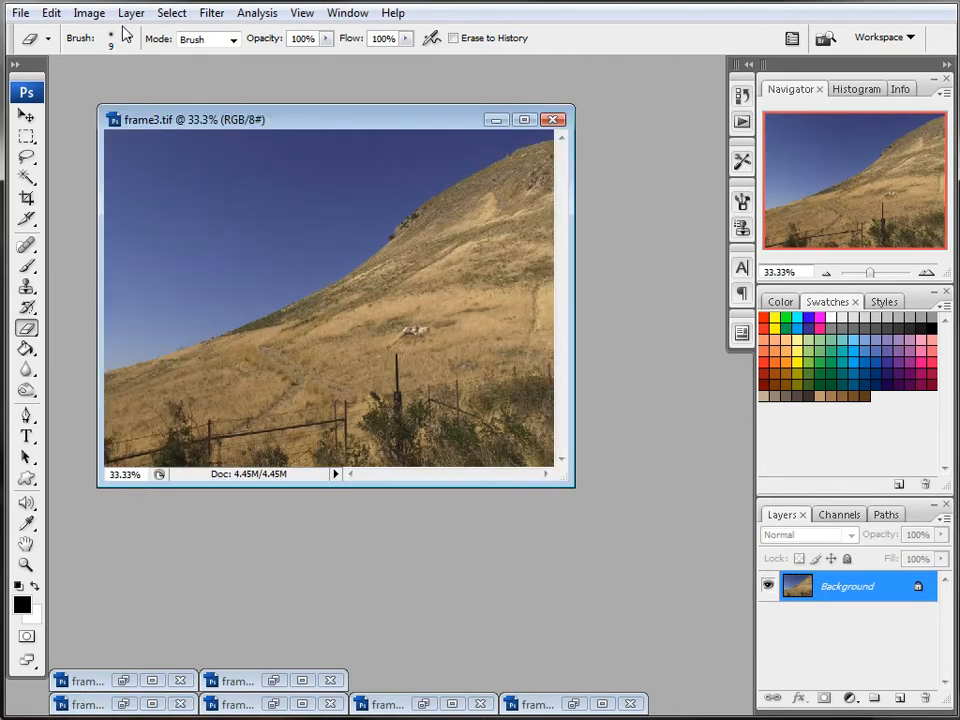
- Resize frame3.tif to a width of 1920 pixels without constraining its proportions
{"action": "left_click", "coordinate": [88, 13]}
{"action": "left_click", "coordinate": [214, 147]}
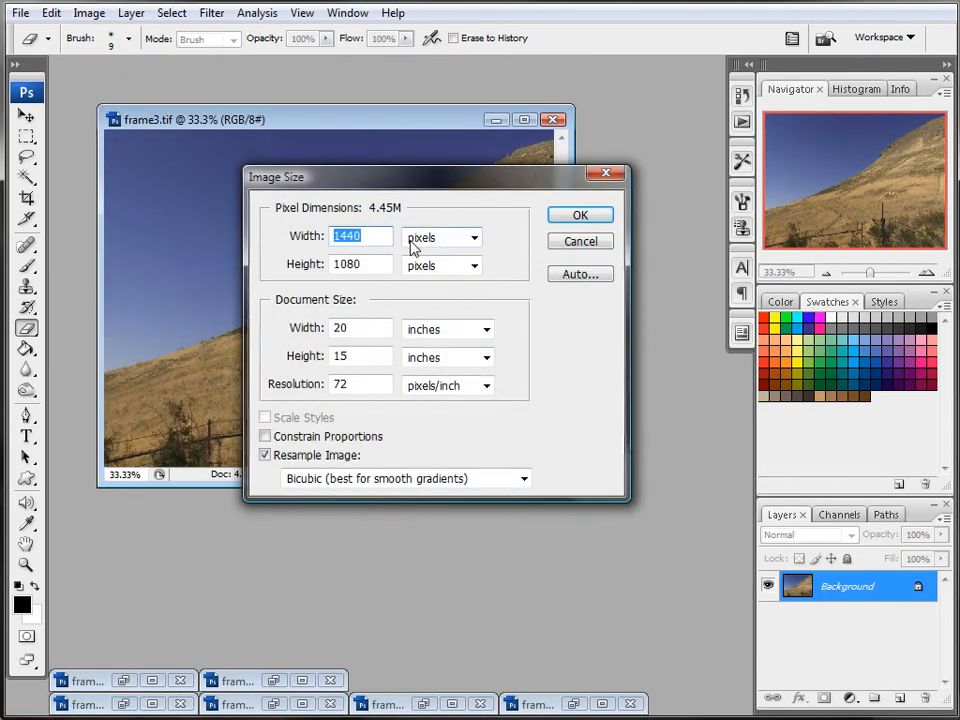
{"action": "type", "text": "1920"}
{"action": "key", "text": "Return"}
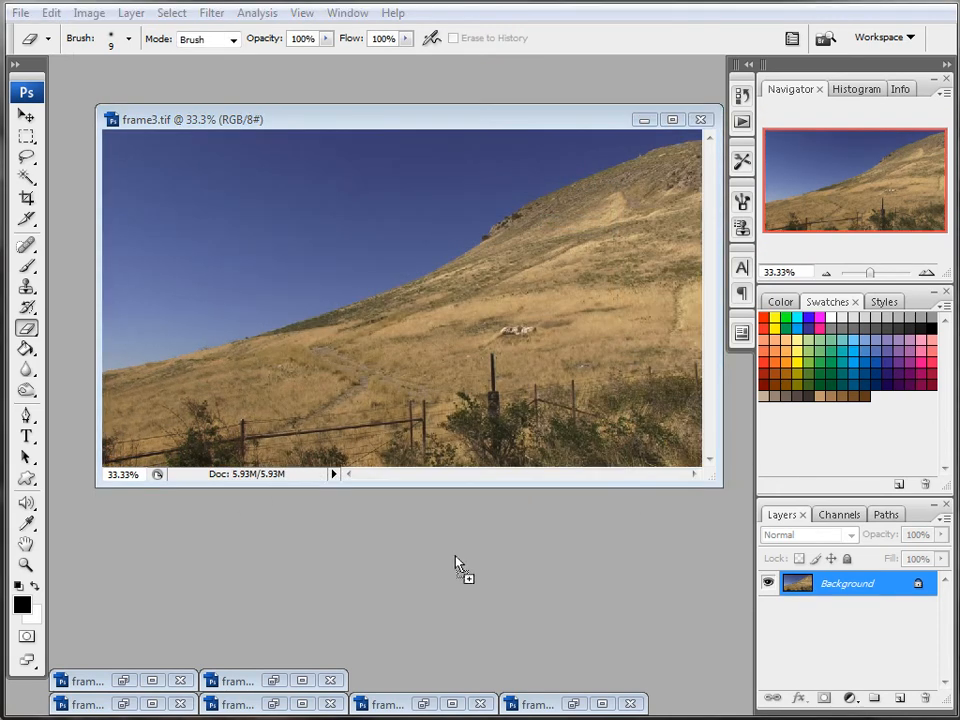
- Open frame3-ren.jpg and its mask frame3-ren-a.jpg, copy the entire mask image, and minimize the mask document
{"action": "left_click_drag", "start_coordinate": [465, 560], "coordinate": [455, 549]}
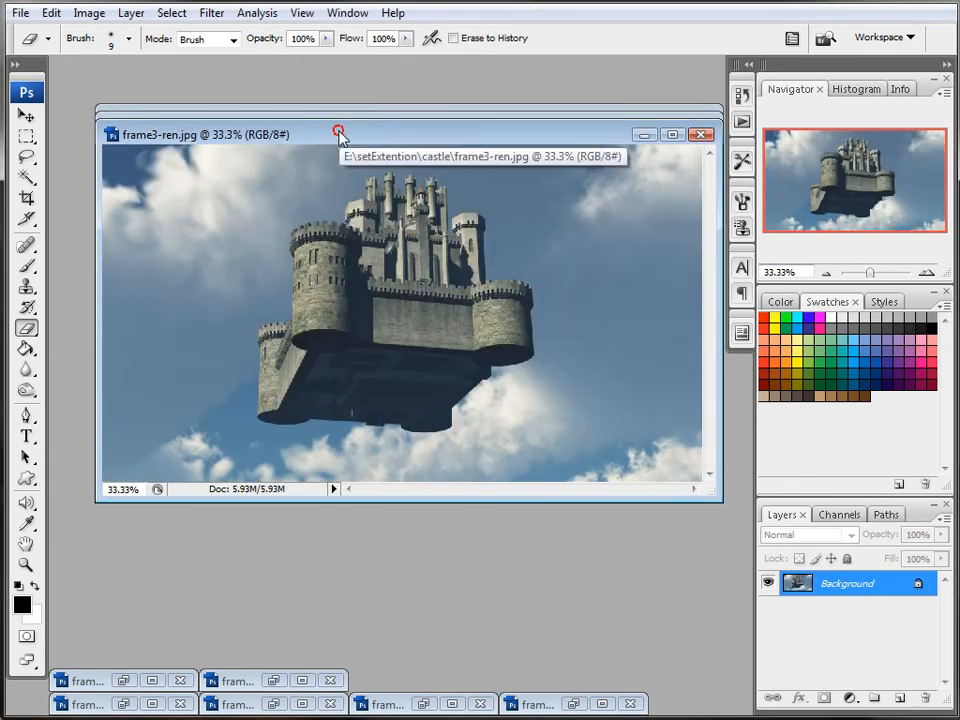
{"action": "left_click_drag", "start_coordinate": [340, 137], "coordinate": [306, 197]}
{"action": "left_click", "coordinate": [349, 122]}
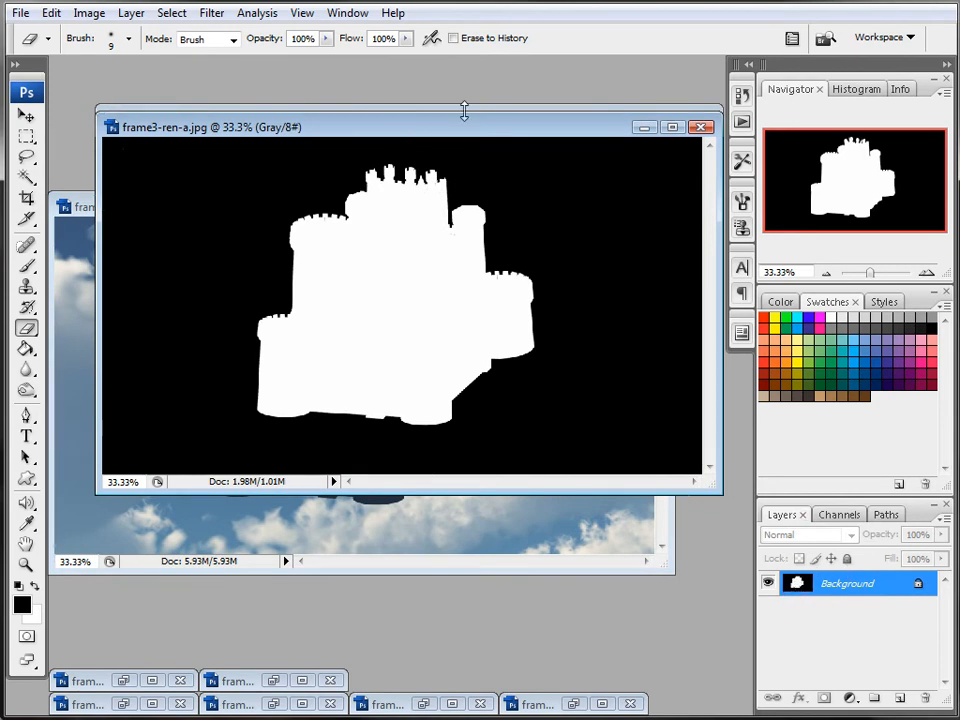
{"action": "left_click_drag", "start_coordinate": [445, 116], "coordinate": [441, 77]}
{"action": "key", "text": "ctrl+a"}
{"action": "left_click", "coordinate": [644, 90]}
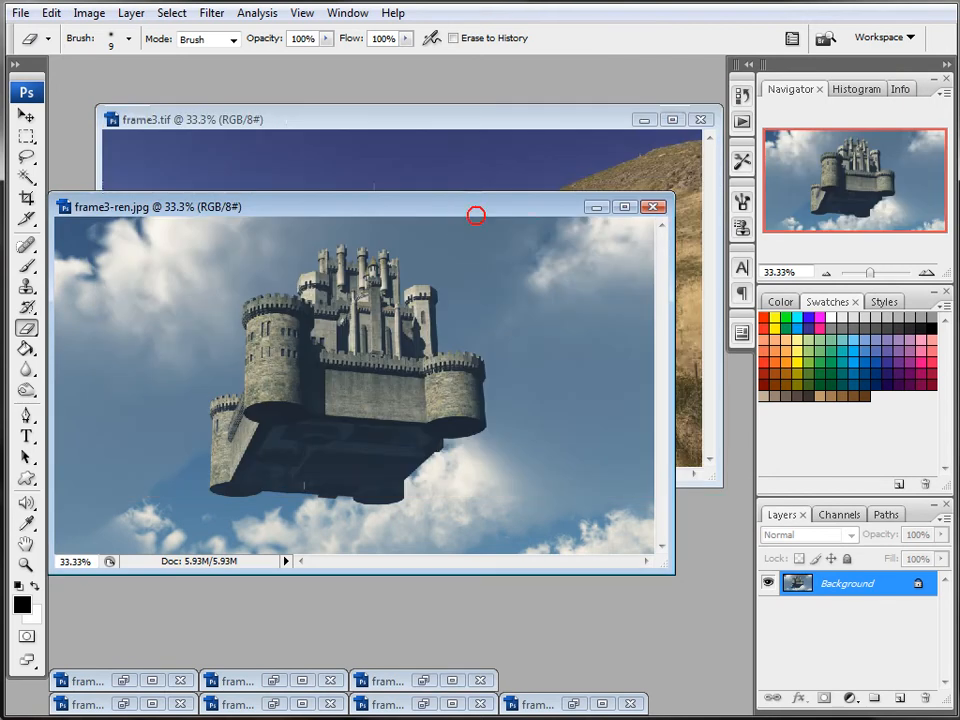
- Paste the mask into a new alpha channel of frame3-ren.jpg, load it as a selection, and return to the RGB image's layers
{"action": "left_click", "coordinate": [848, 518]}
{"action": "left_click", "coordinate": [897, 699]}
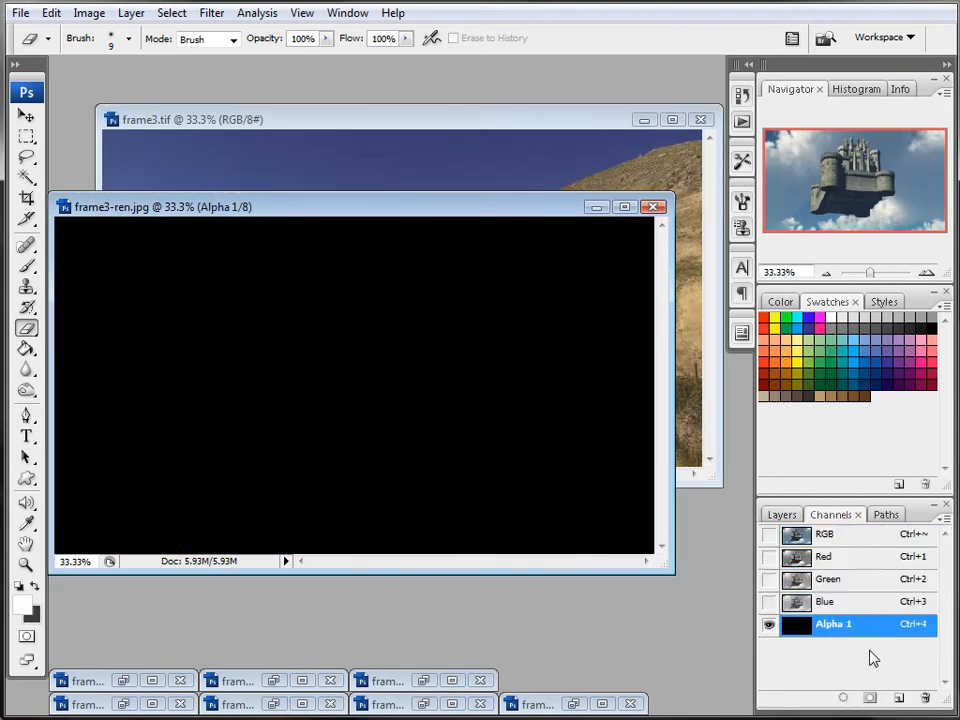
{"action": "key", "text": "ctrl+v"}
{"action": "left_click", "coordinate": [799, 627], "text": "ctrl"}
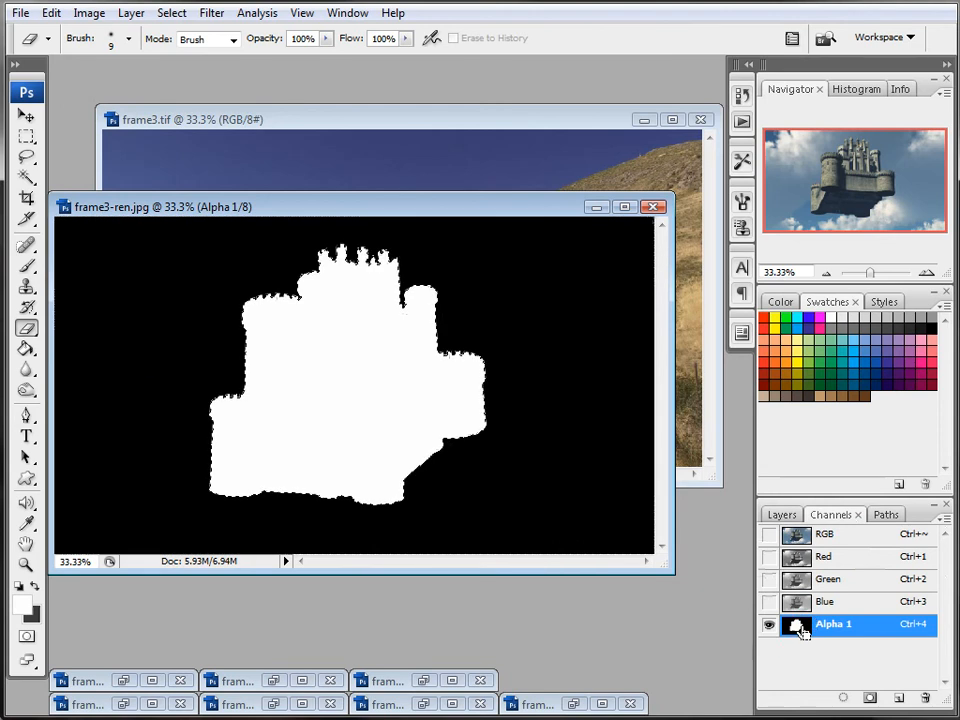
{"action": "left_click", "coordinate": [830, 537]}
{"action": "left_click", "coordinate": [782, 515]}
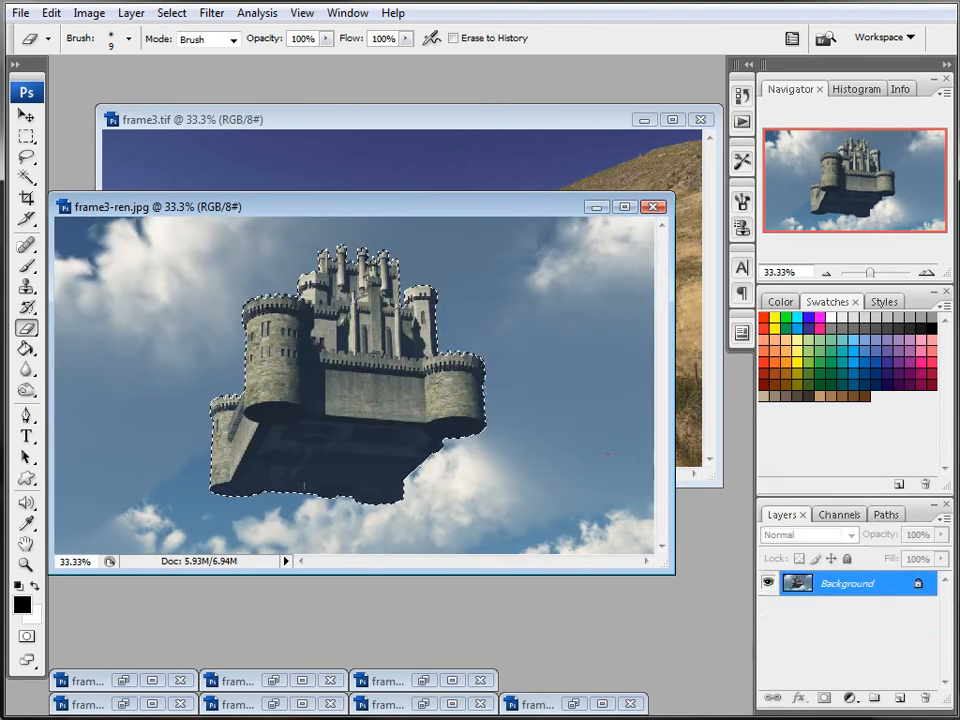
- Copy the selected castle into frame3.tif as a new layer, and shift it slightly up and right over the hill's ridge
{"action": "left_click", "coordinate": [505, 120]}
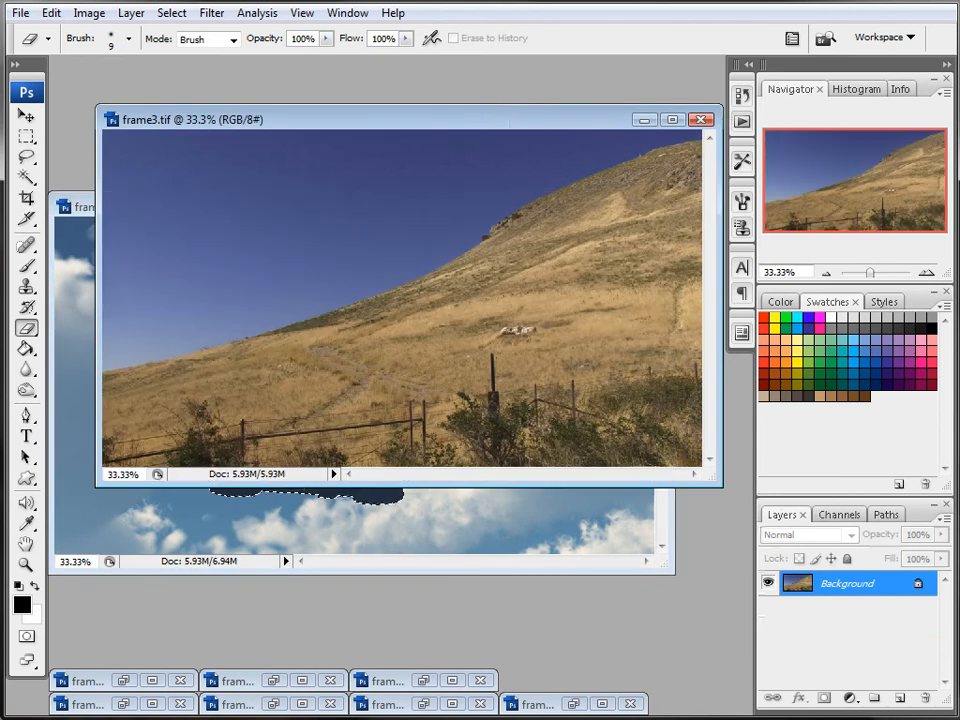
{"action": "key", "text": "ctrl+v"}
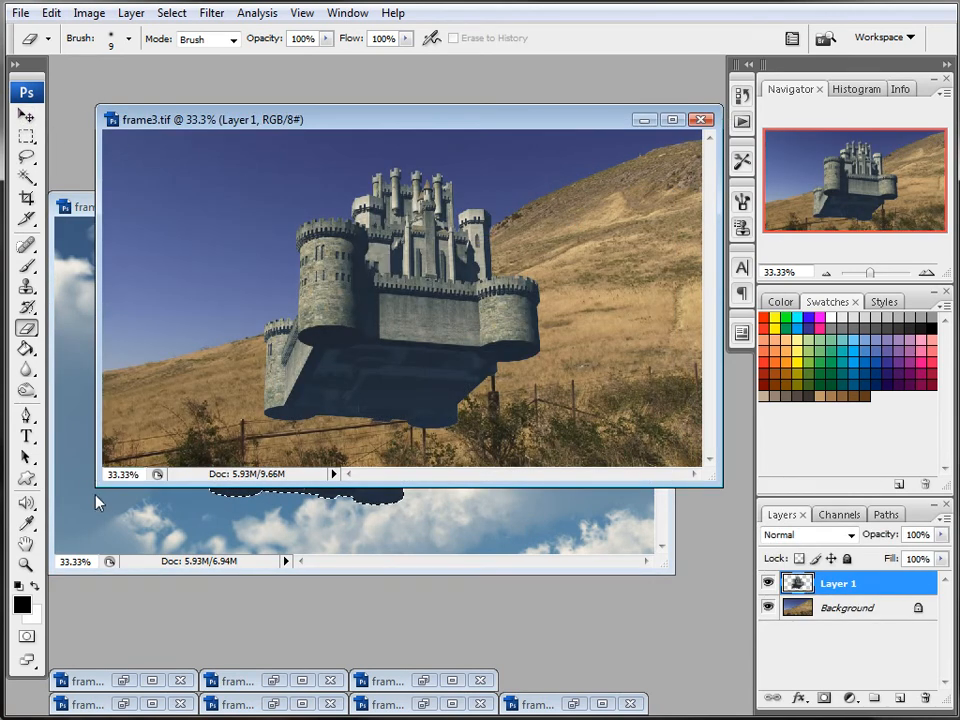
{"action": "left_click_drag", "start_coordinate": [90, 489], "coordinate": [66, 573]}
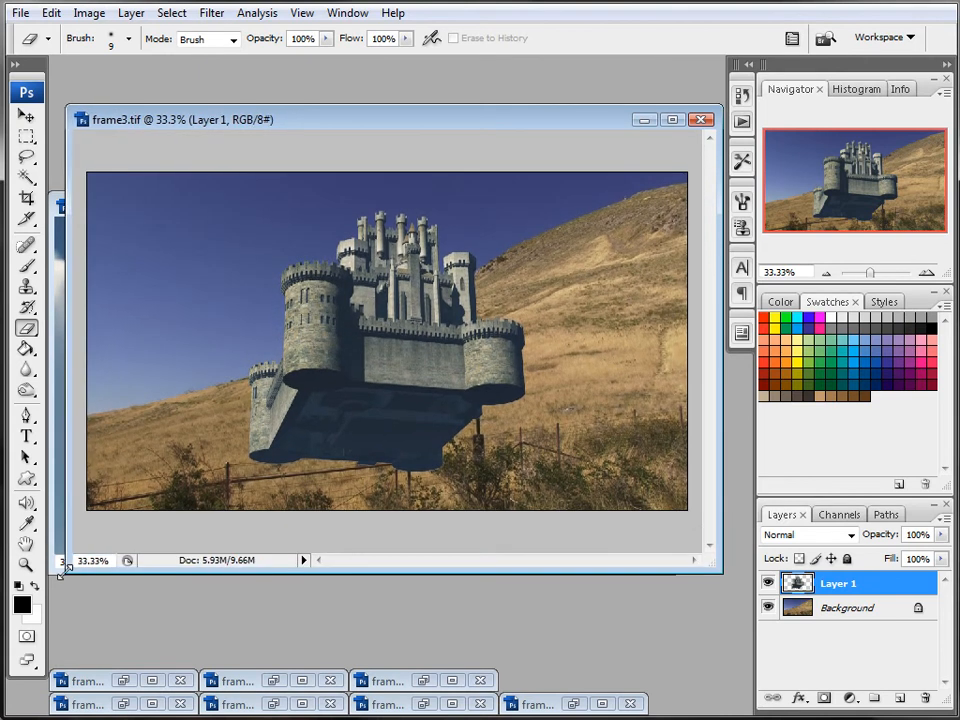
{"action": "left_click", "coordinate": [26, 115]}
{"action": "left_click_drag", "start_coordinate": [369, 322], "coordinate": [397, 298]}
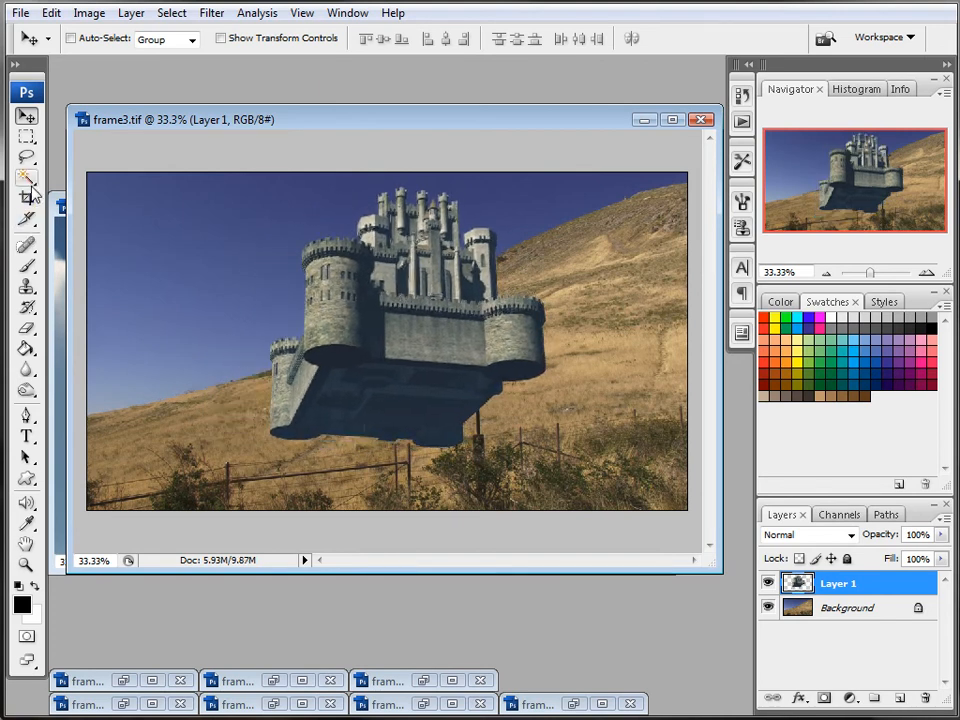
- Lower Layer 1's fill to 52%, and lasso and delete the castle's lower part that overlaps the hill below the ridge line
{"action": "left_click_drag", "start_coordinate": [940, 559], "coordinate": [898, 580]}
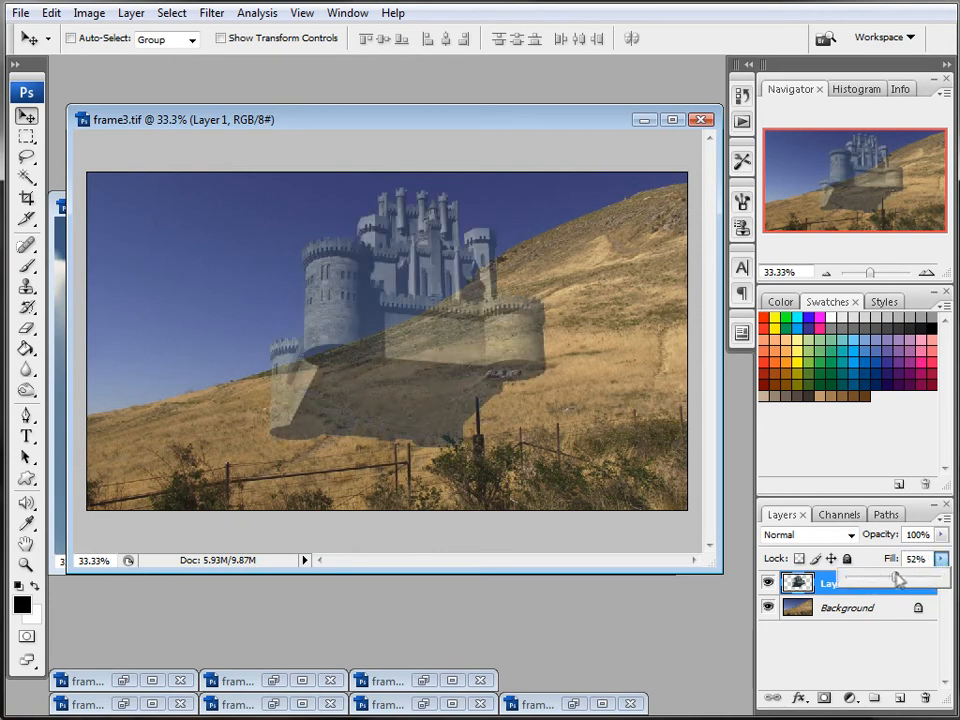
{"action": "left_click", "coordinate": [26, 157]}
{"action": "left_click_drag", "start_coordinate": [499, 256], "coordinate": [482, 270]}
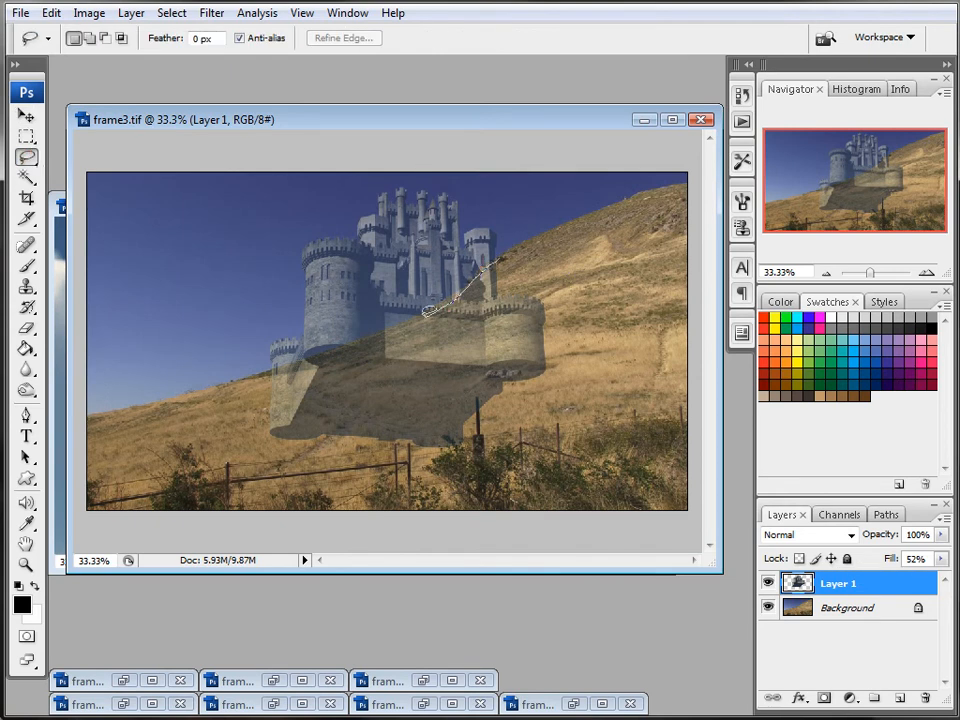
{"action": "mouse_move", "coordinate": [400, 325]}
{"action": "left_mouse_down"}
{"action": "mouse_move", "coordinate": [283, 362]}
{"action": "mouse_move", "coordinate": [261, 377]}
{"action": "mouse_move", "coordinate": [254, 423]}
{"action": "mouse_move", "coordinate": [433, 483]}
{"action": "mouse_move", "coordinate": [613, 437]}
{"action": "mouse_move", "coordinate": [603, 297]}
{"action": "mouse_move", "coordinate": [544, 252]}
{"action": "mouse_move", "coordinate": [500, 252]}
{"action": "left_mouse_up"}
{"action": "key", "text": "Delete"}
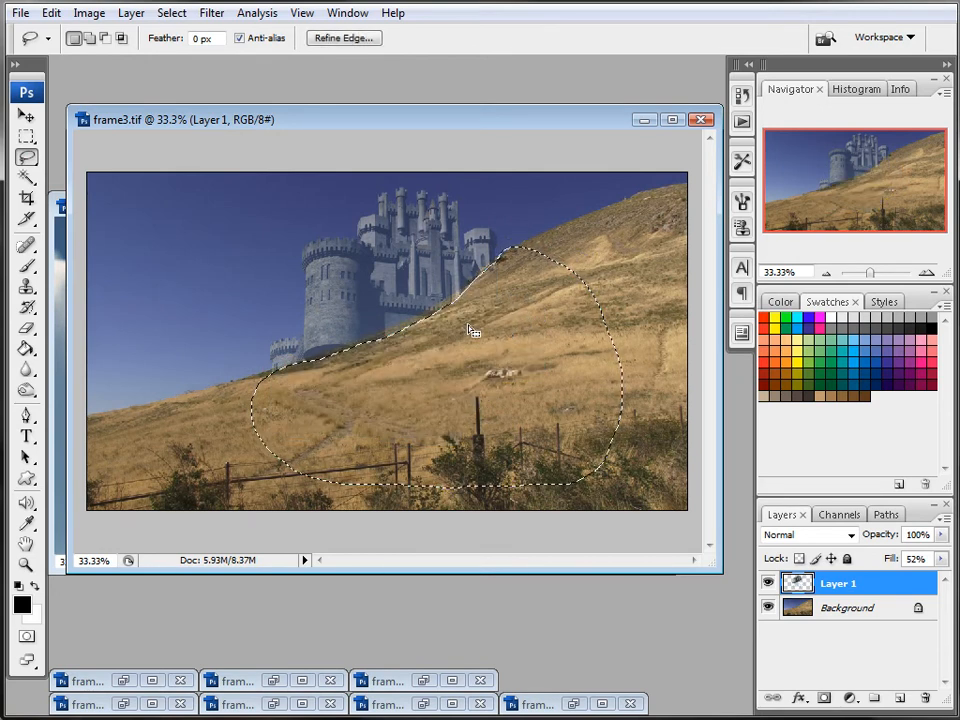
{"action": "scroll", "coordinate": [350, 352], "scroll_direction": "up", "scroll_amount": 4}
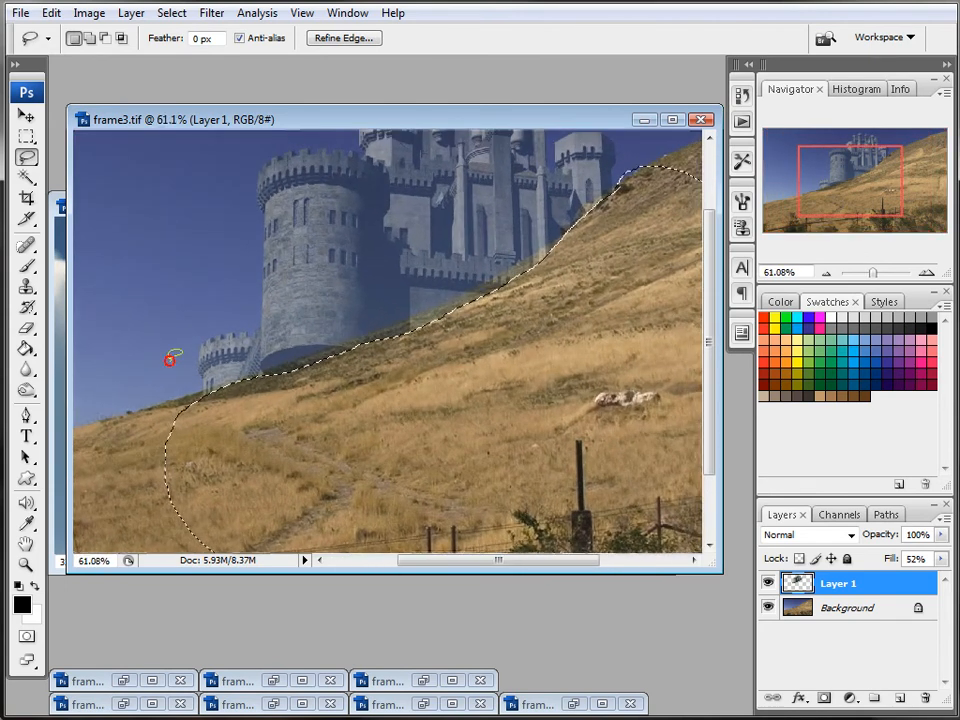
{"action": "key", "text": "ctrl+d"}
- Erase the castle's remaining edge over the hill with the size 9 eraser brush beneath the round towers
{"action": "scroll", "coordinate": [333, 346], "scroll_direction": "up", "scroll_amount": 3}
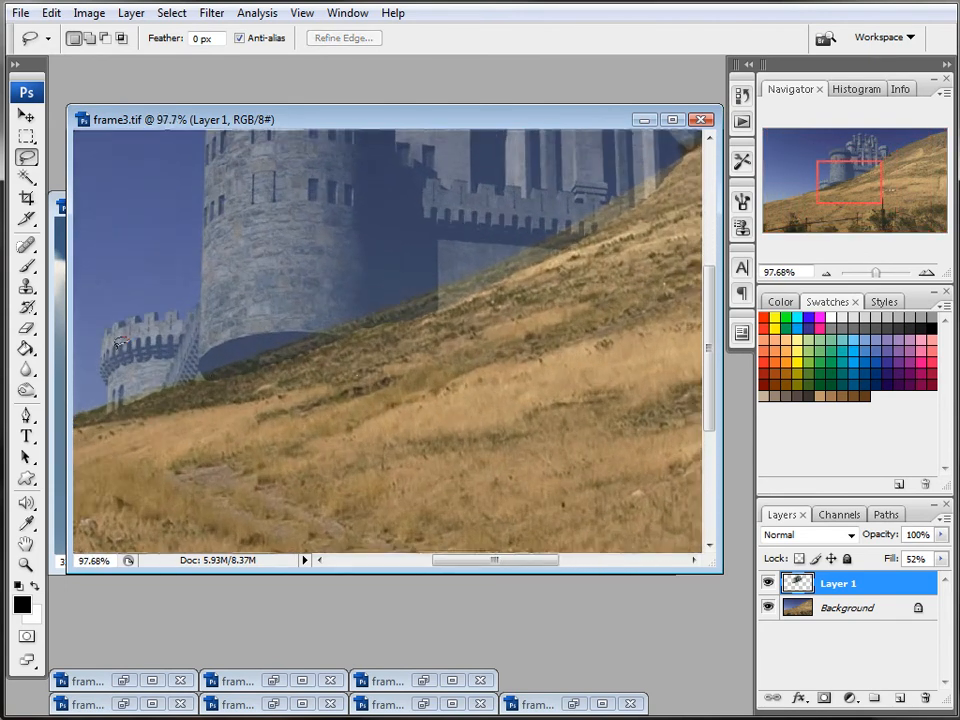
{"action": "left_click", "coordinate": [26, 328]}
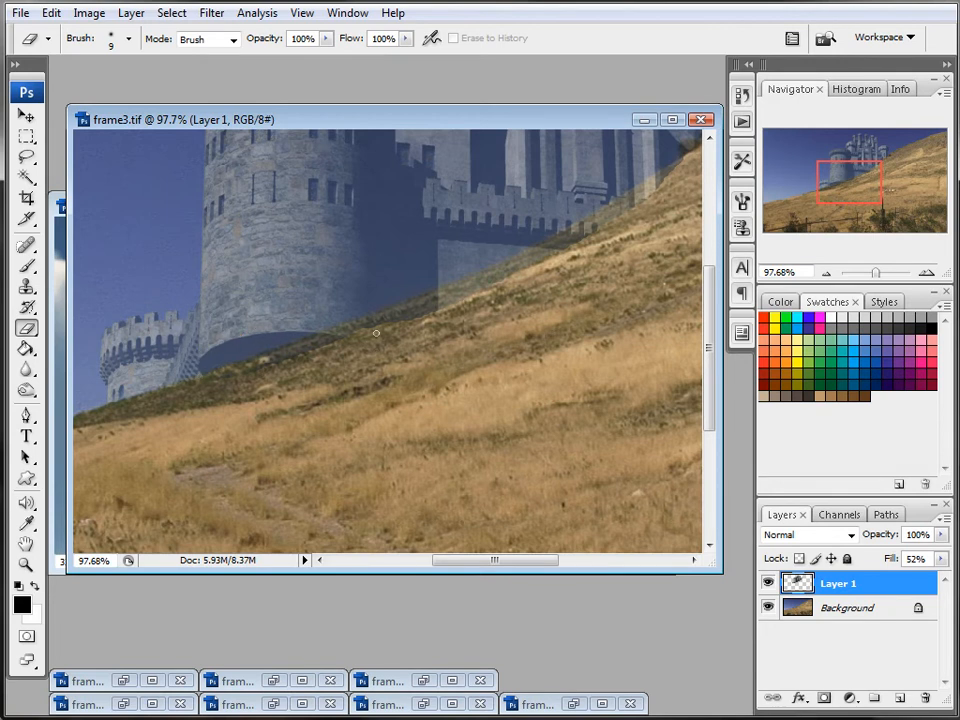
{"action": "scroll", "coordinate": [376, 332], "scroll_direction": "down", "scroll_amount": 5}
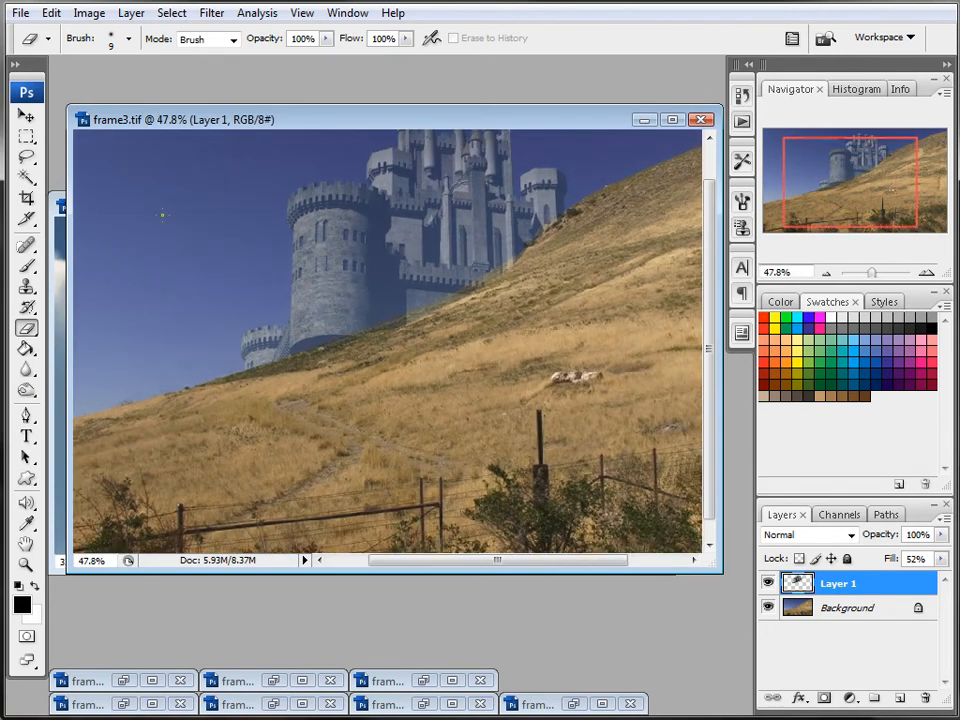
- Move the castle slightly down into the hill, and lasso and delete the base of the towers and wall overlapping the slope
{"action": "left_click", "coordinate": [24, 115]}
{"action": "left_click_drag", "start_coordinate": [368, 238], "coordinate": [366, 248]}
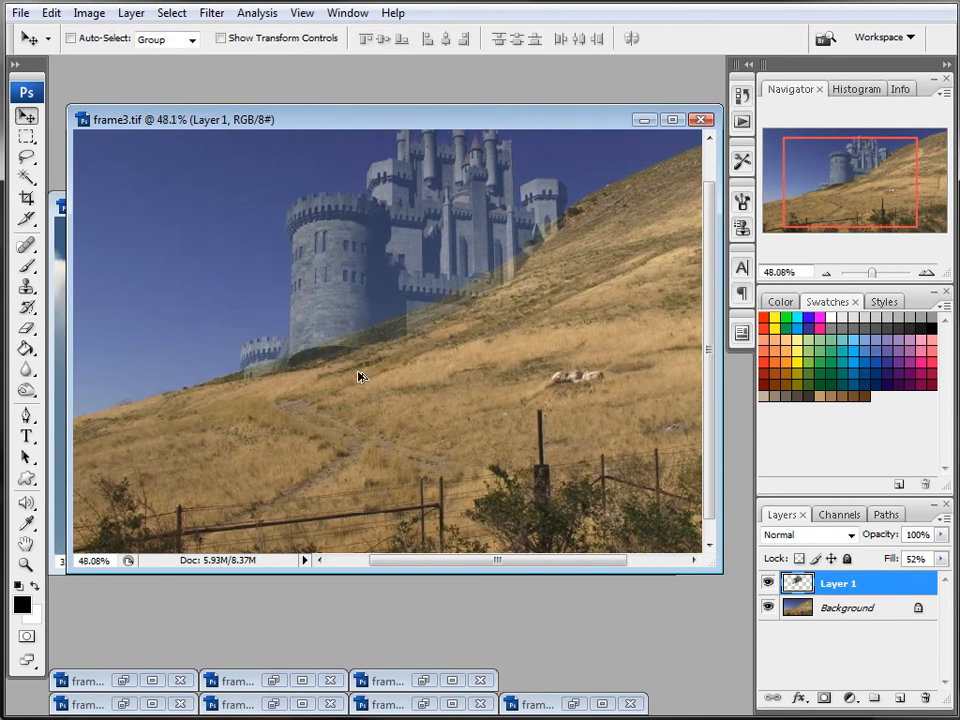
{"action": "scroll", "coordinate": [360, 377], "scroll_direction": "up", "scroll_amount": 4}
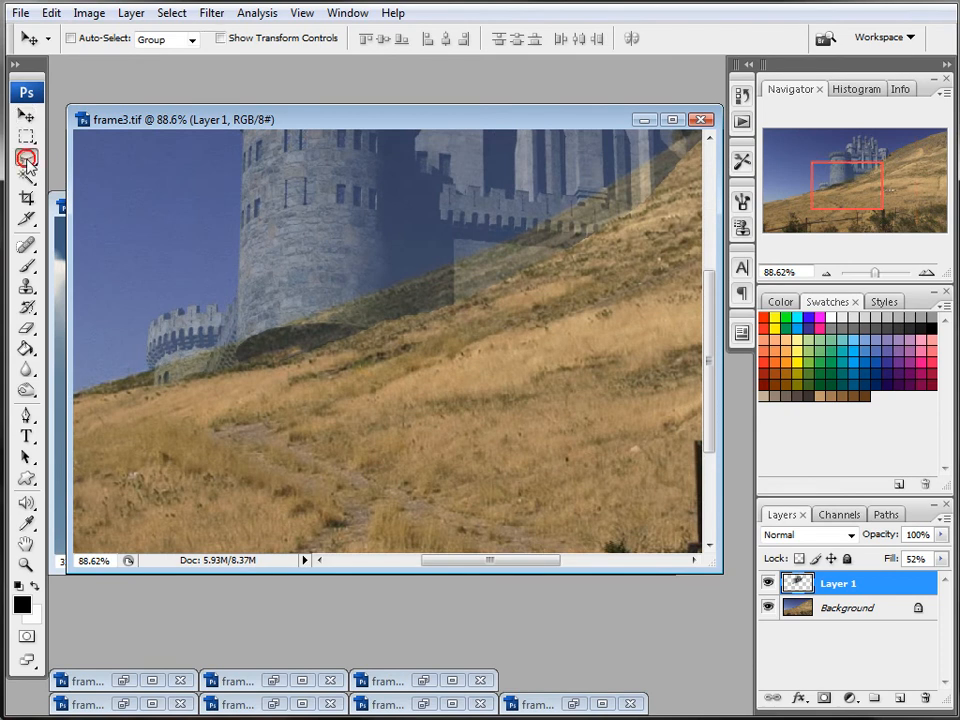
{"action": "left_click", "coordinate": [26, 157]}
{"action": "left_click_drag", "start_coordinate": [153, 372], "coordinate": [180, 364]}
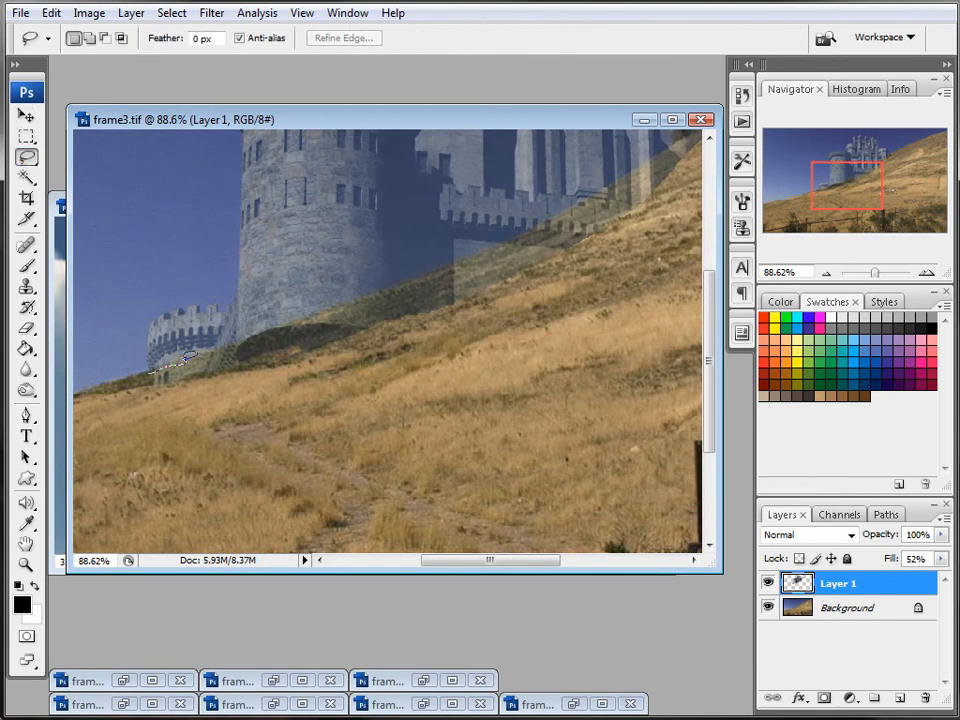
{"action": "left_click_drag", "start_coordinate": [300, 320], "coordinate": [398, 287]}
{"action": "mouse_move", "coordinate": [457, 262]}
{"action": "left_mouse_down"}
{"action": "mouse_move", "coordinate": [563, 222]}
{"action": "mouse_move", "coordinate": [652, 206]}
{"action": "mouse_move", "coordinate": [488, 403]}
{"action": "mouse_move", "coordinate": [268, 438]}
{"action": "mouse_move", "coordinate": [181, 424]}
{"action": "mouse_move", "coordinate": [150, 373]}
{"action": "left_mouse_up"}
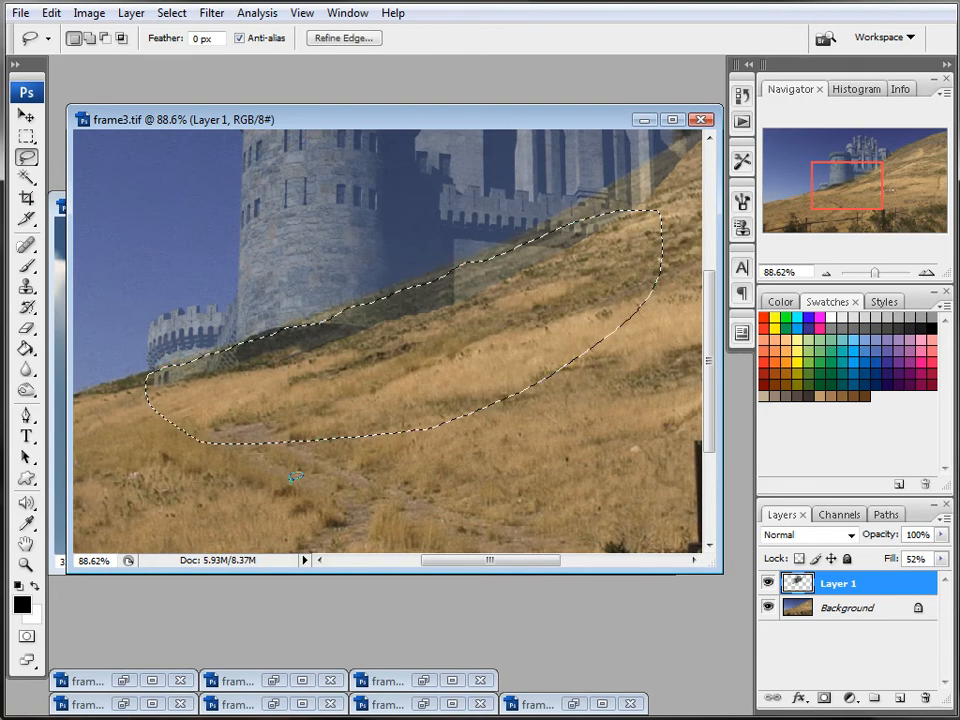
{"action": "left_click", "coordinate": [281, 465]}
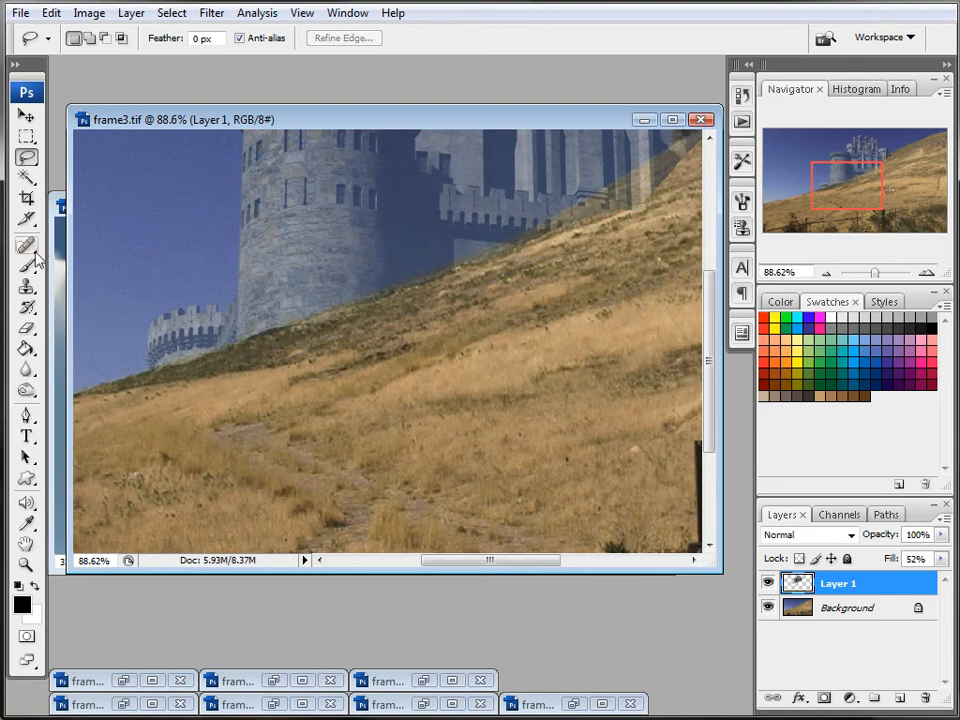
- Set the eraser brush to 14 px and erase the castle's remaining lower edge along the ridge up to the rightmost tower
{"action": "left_click", "coordinate": [26, 328]}
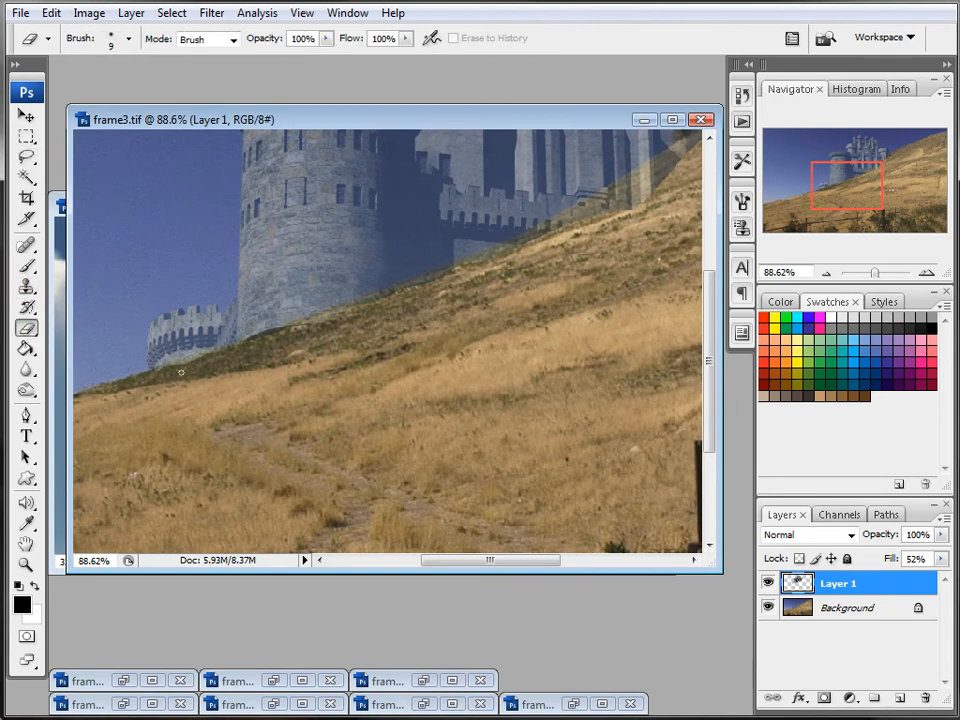
{"action": "left_click", "coordinate": [128, 39]}
{"action": "left_click_drag", "start_coordinate": [33, 90], "coordinate": [44, 90]}
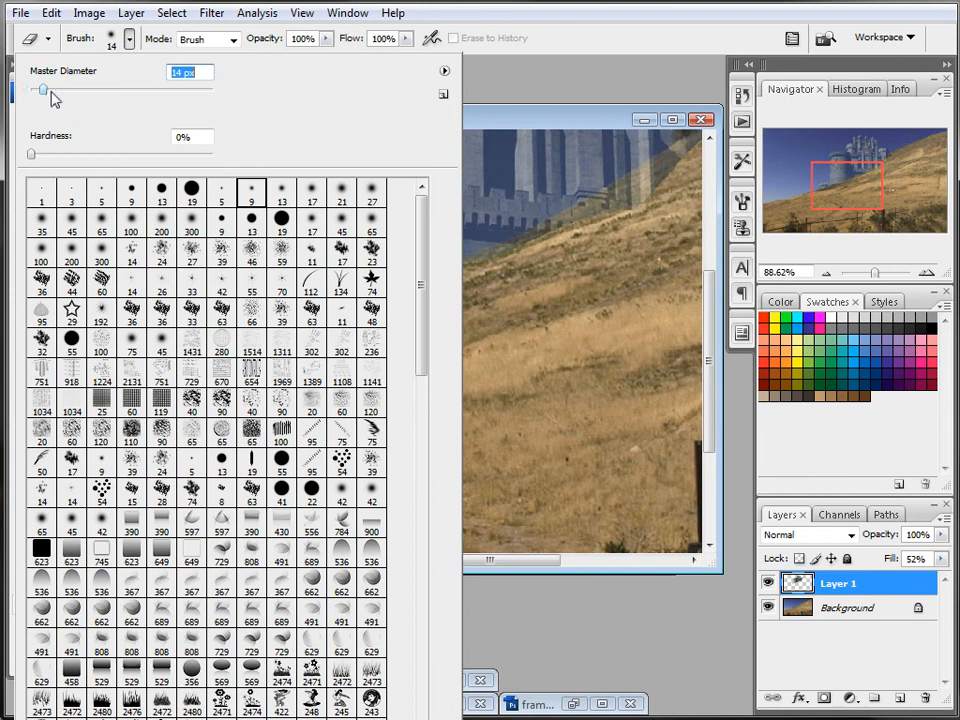
{"action": "left_click", "coordinate": [505, 118]}
{"action": "left_click", "coordinate": [171, 365]}
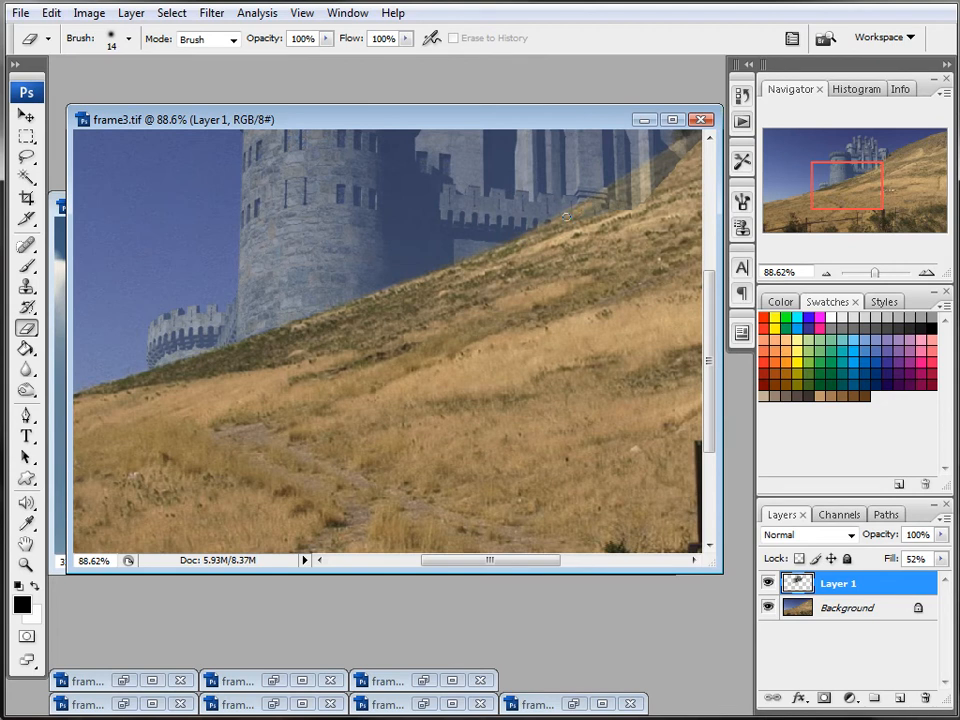
{"action": "left_click_drag", "start_coordinate": [458, 562], "coordinate": [536, 562]}
{"action": "scroll", "coordinate": [470, 375], "scroll_direction": "up", "scroll_amount": 3}
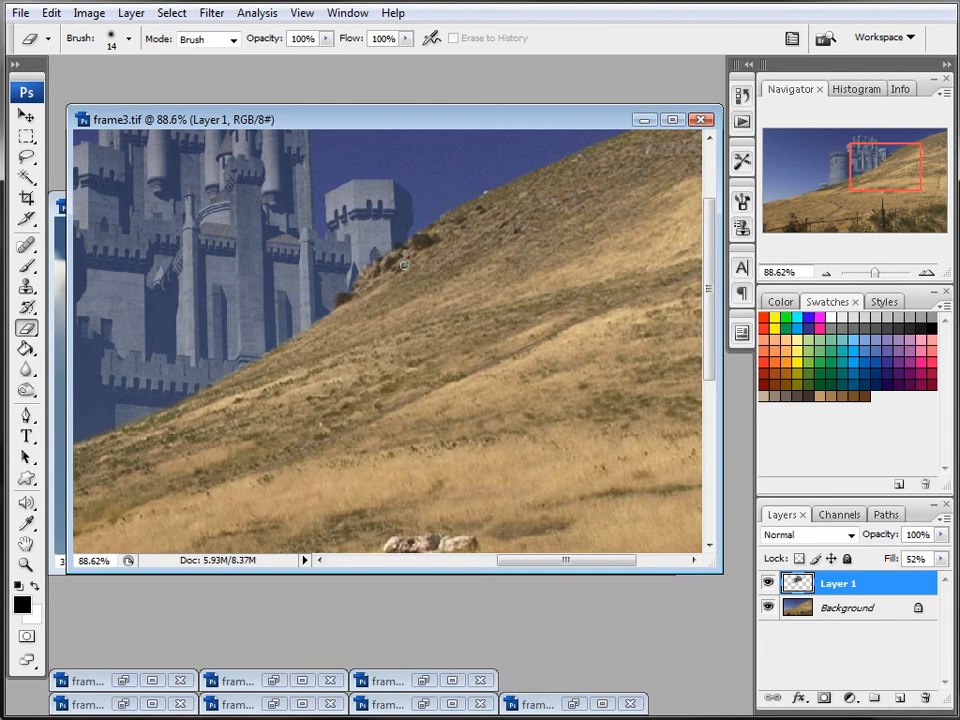
- Raise Layer 1's fill to 85% to make the castle more solid against the sky
{"action": "left_click_drag", "start_coordinate": [574, 564], "coordinate": [520, 566]}
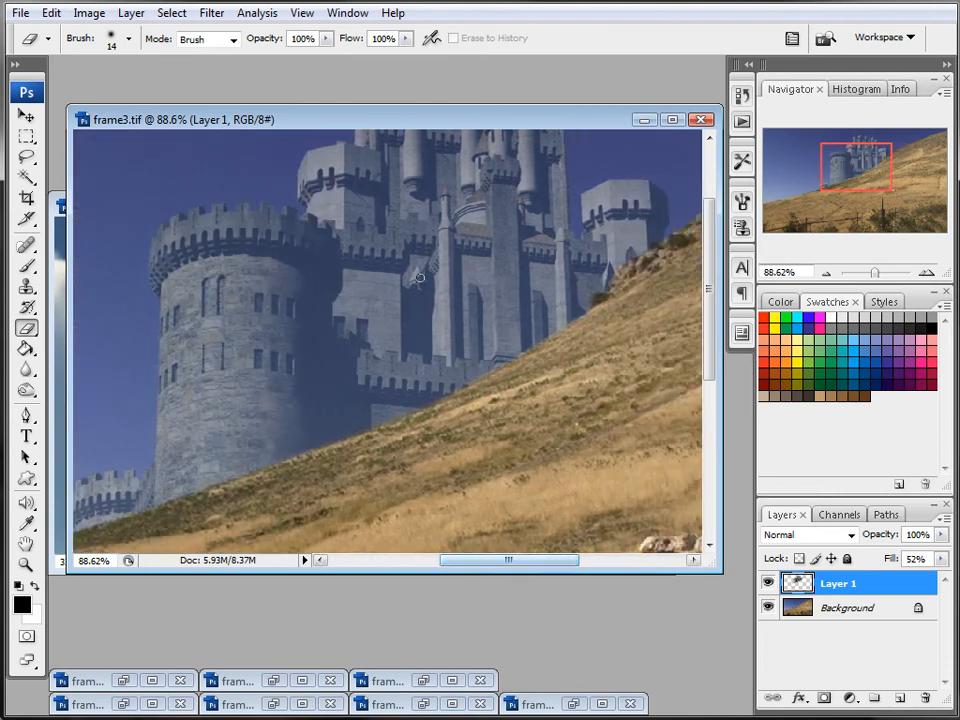
{"action": "left_click", "coordinate": [941, 559]}
{"action": "left_click_drag", "start_coordinate": [900, 580], "coordinate": [932, 584]}
{"action": "scroll", "coordinate": [563, 395], "scroll_direction": "down", "scroll_amount": 6}
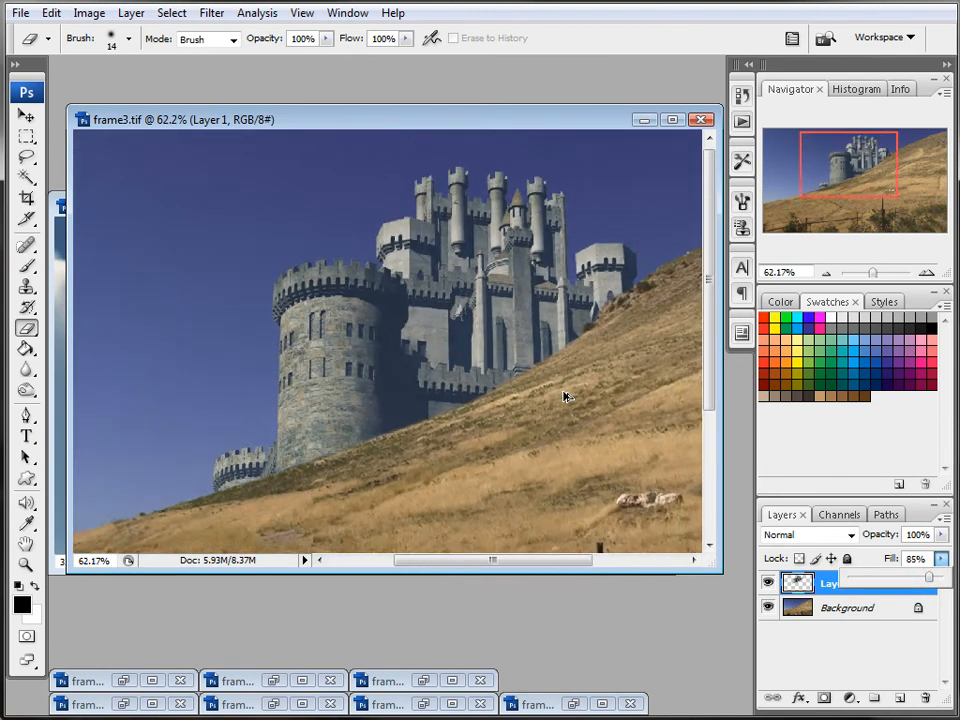
{"action": "scroll", "coordinate": [549, 388], "scroll_direction": "up", "scroll_amount": 3}
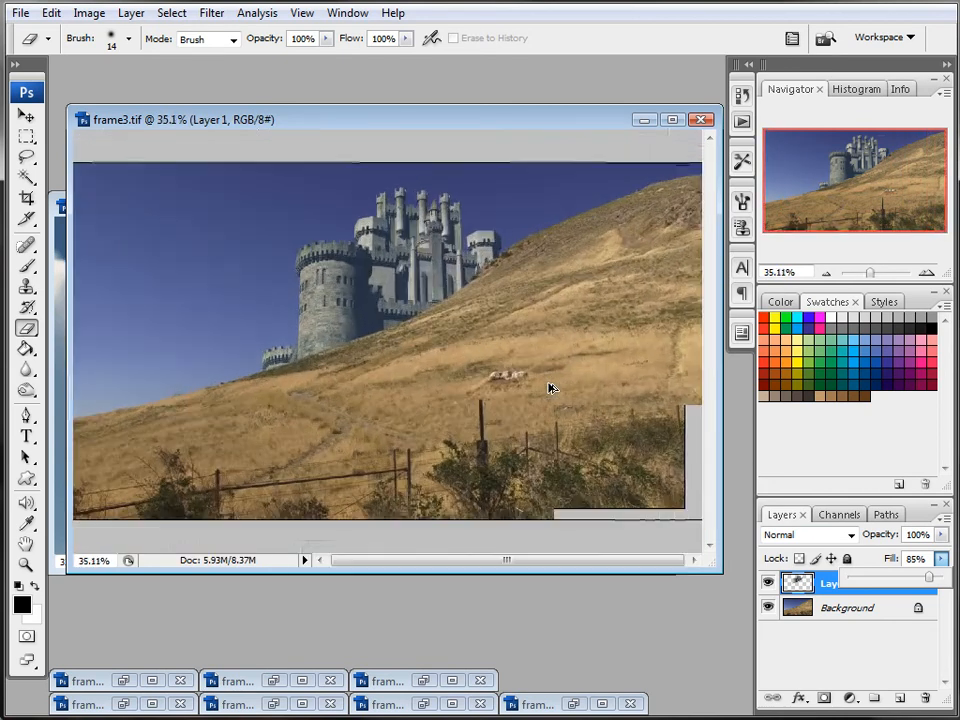
{"action": "scroll", "coordinate": [549, 388], "scroll_direction": "down", "scroll_amount": 1}
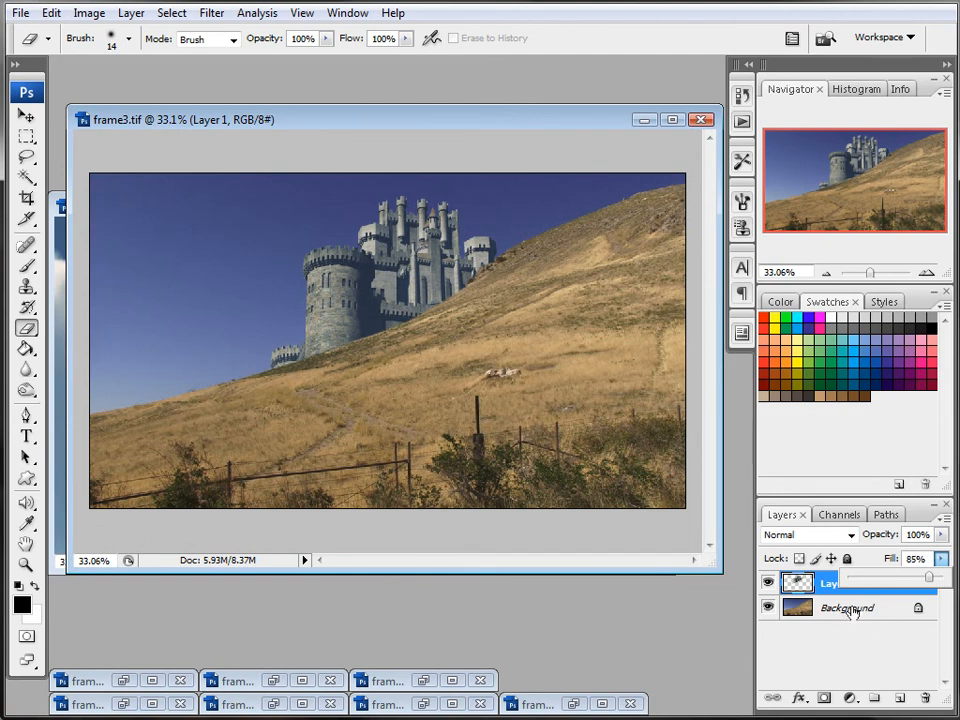
{"action": "left_click", "coordinate": [795, 582]}
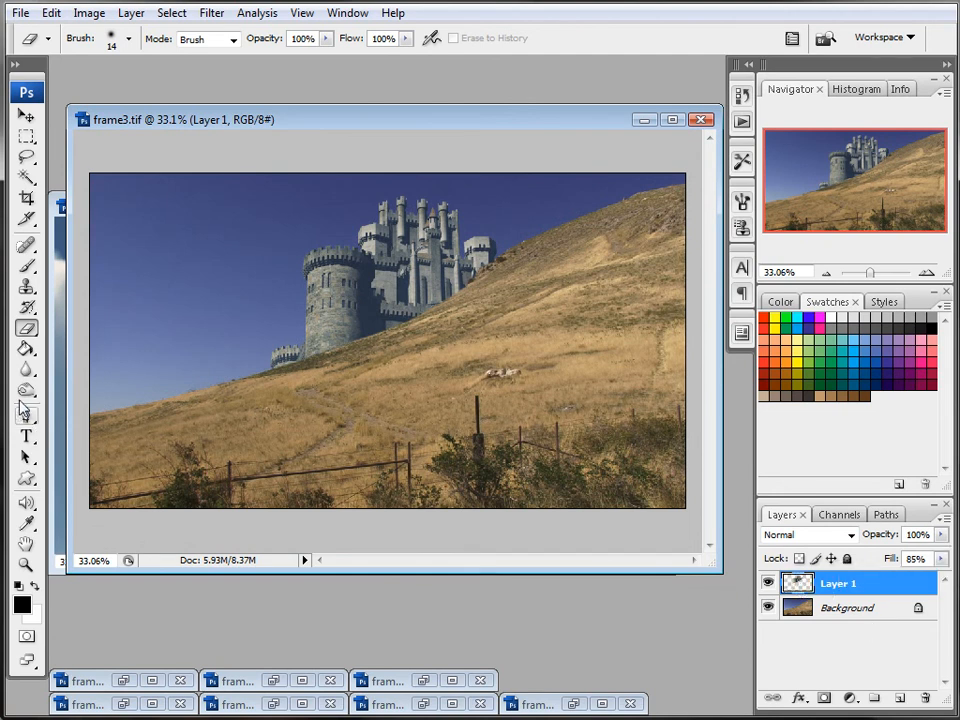
- Burn the castle's walls and its base along the ridge with a size 70 brush, Midtones range and 50% exposure
{"action": "key", "text": "o"}
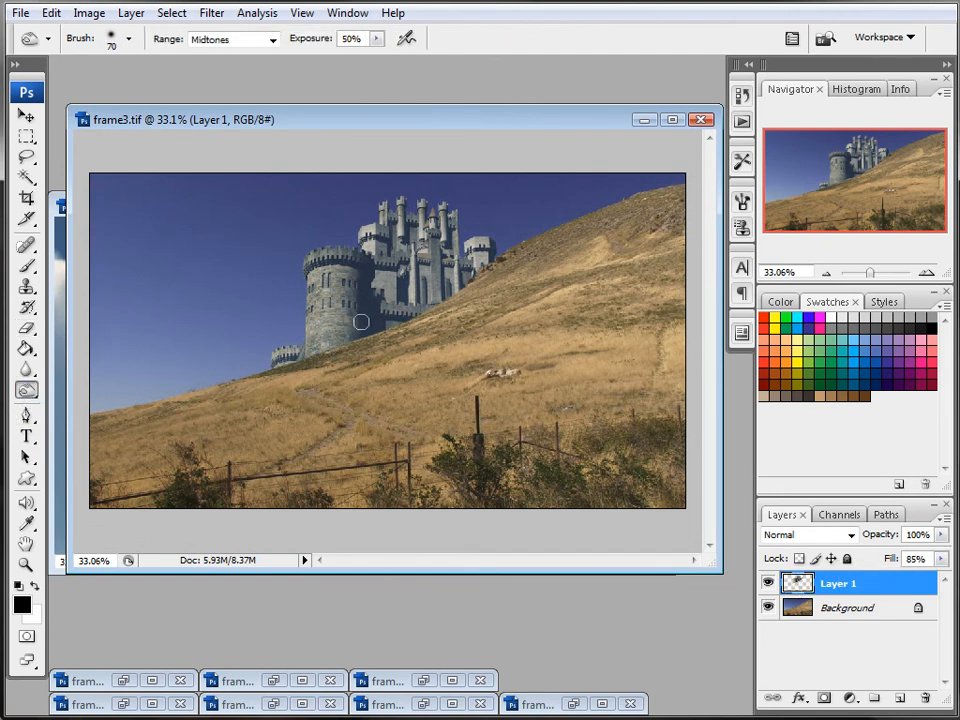
{"action": "left_click", "coordinate": [279, 354]}
{"action": "left_click", "coordinate": [489, 307]}
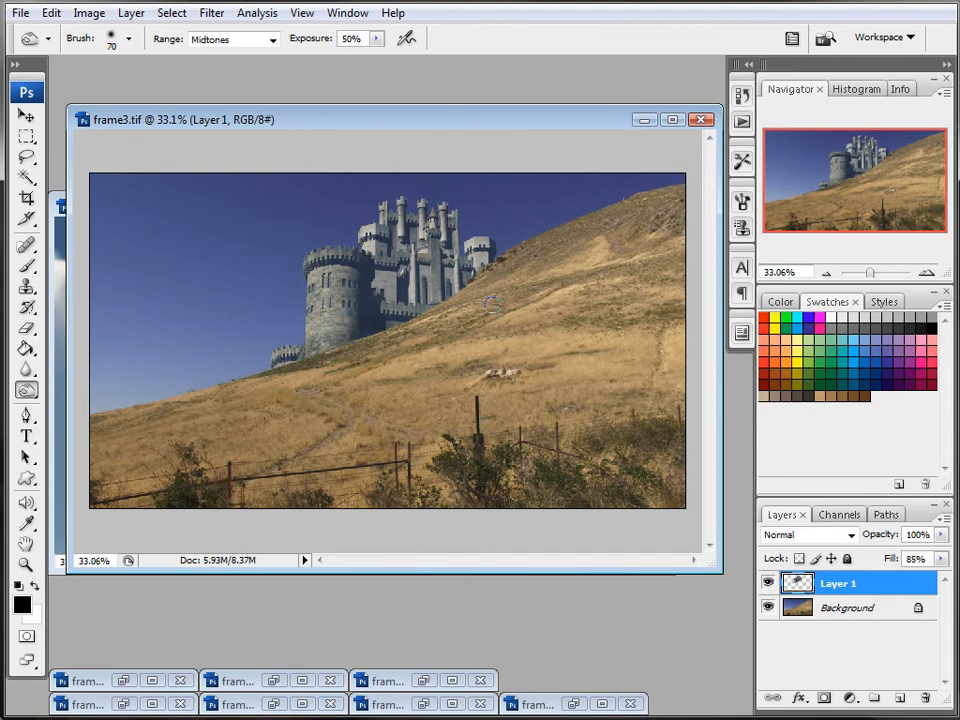
{"action": "left_click", "coordinate": [480, 252]}
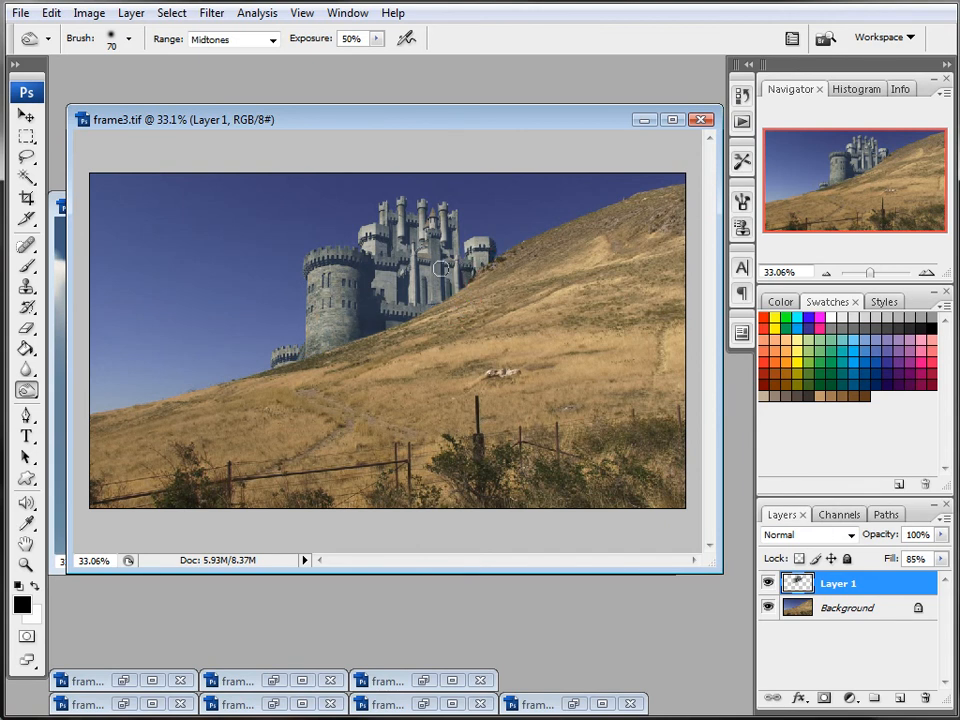
{"action": "mouse_move", "coordinate": [398, 292]}
{"action": "left_mouse_down"}
{"action": "mouse_move", "coordinate": [377, 315]}
{"action": "mouse_move", "coordinate": [393, 256]}
{"action": "mouse_move", "coordinate": [389, 297]}
{"action": "left_mouse_up"}
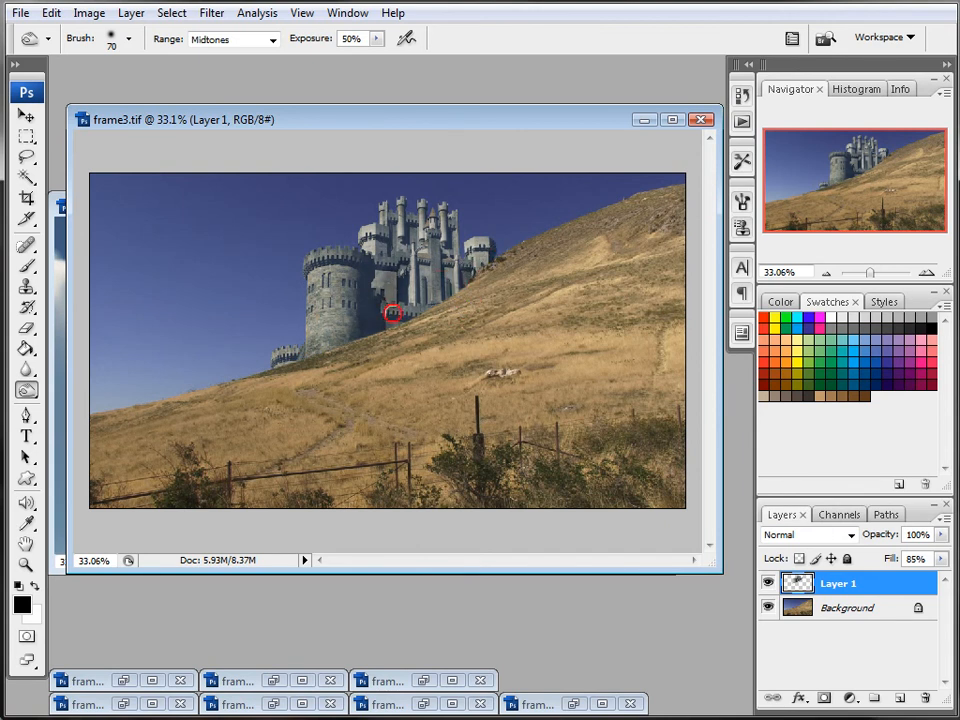
{"action": "mouse_move", "coordinate": [420, 233]}
{"action": "left_mouse_down"}
{"action": "mouse_move", "coordinate": [350, 226]}
{"action": "mouse_move", "coordinate": [422, 247]}
{"action": "mouse_move", "coordinate": [446, 221]}
{"action": "left_mouse_up"}
{"action": "left_click_drag", "start_coordinate": [326, 369], "coordinate": [321, 347]}
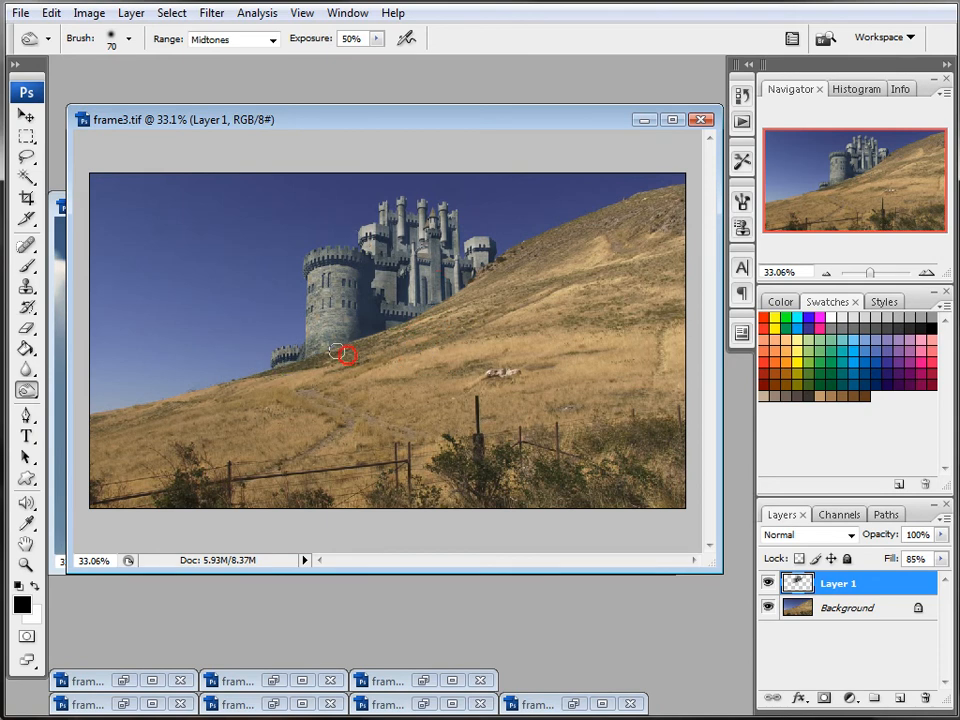
{"action": "mouse_move", "coordinate": [440, 333]}
{"action": "left_mouse_down"}
{"action": "mouse_move", "coordinate": [447, 328]}
{"action": "mouse_move", "coordinate": [420, 311]}
{"action": "left_mouse_up"}
{"action": "left_click", "coordinate": [356, 390]}
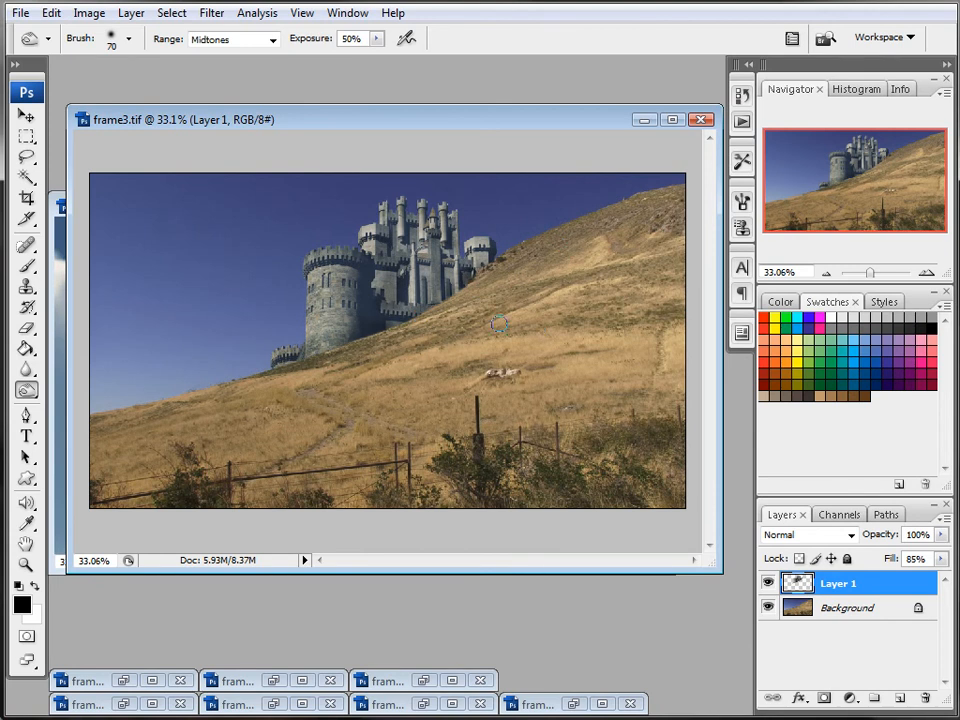
- Lasso the white rocks with the grass below them on the Background layer and copy them to a new layer above Layer 1
{"action": "left_click", "coordinate": [870, 610]}
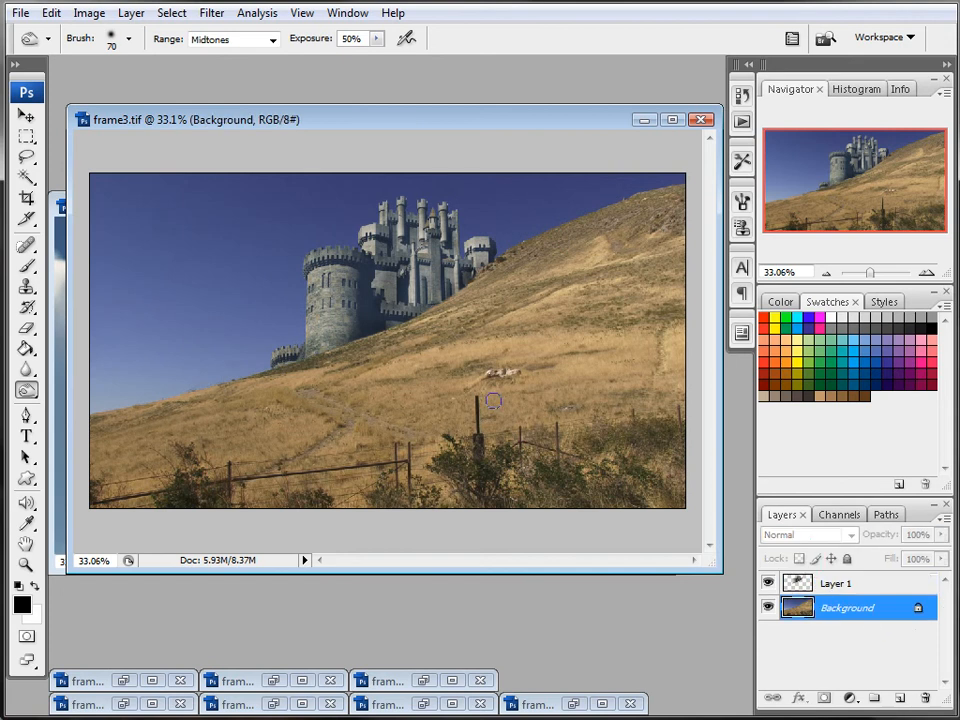
{"action": "left_click", "coordinate": [27, 157]}
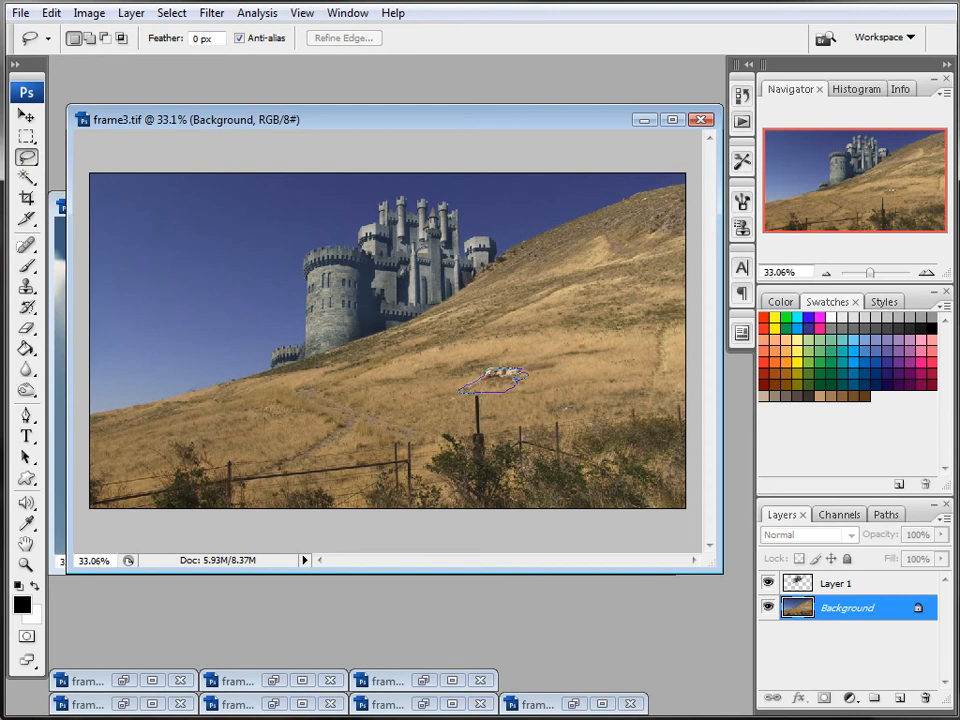
{"action": "left_click_drag", "start_coordinate": [524, 366], "coordinate": [485, 371]}
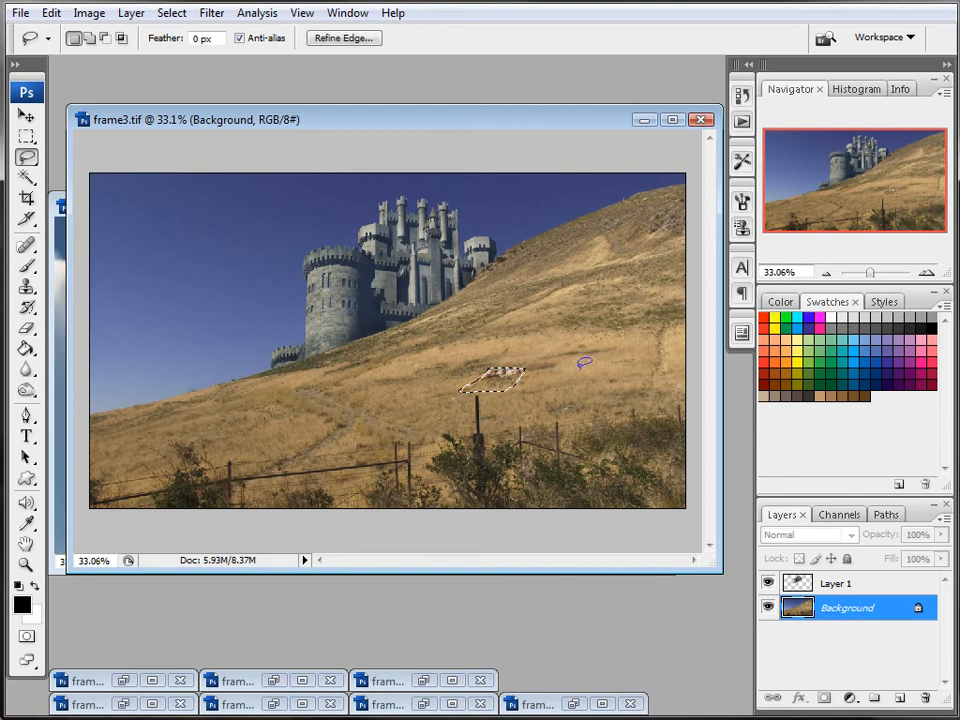
{"action": "left_click", "coordinate": [868, 583]}
{"action": "key", "text": "ctrl+j"}
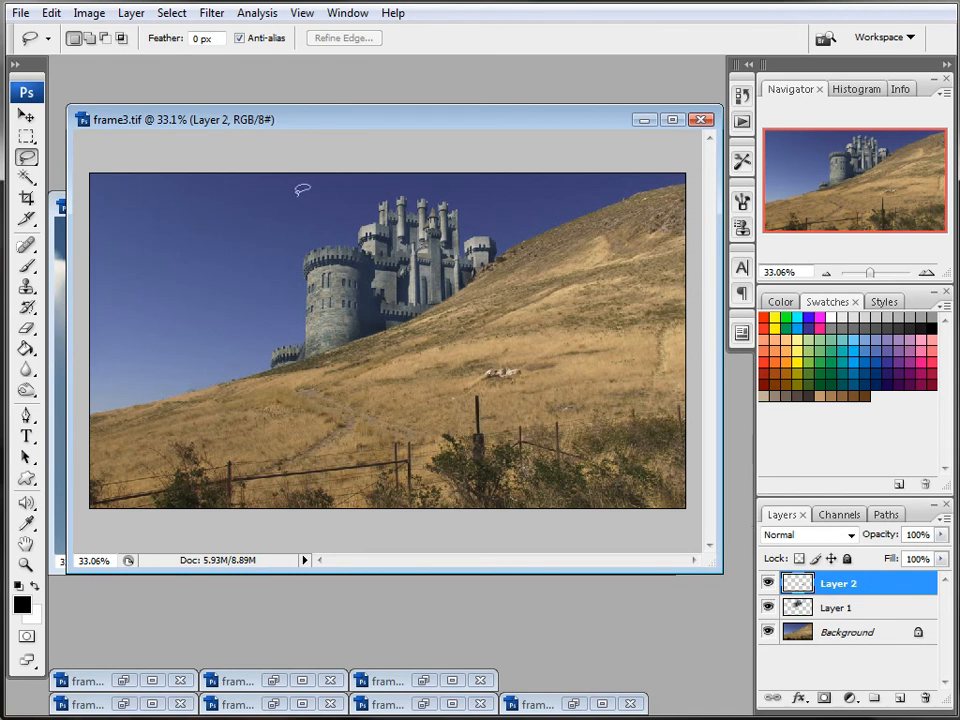
- Move the copied rocks up the slope to the base of the large round tower
{"action": "left_click", "coordinate": [26, 116]}
{"action": "left_click_drag", "start_coordinate": [475, 385], "coordinate": [368, 349]}
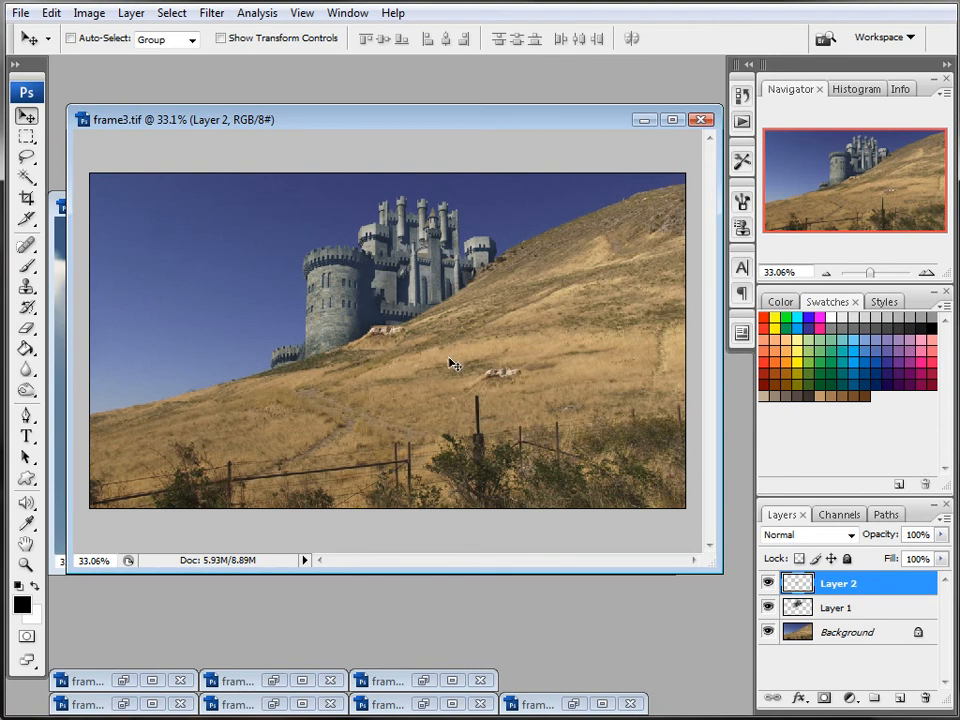
{"action": "scroll", "coordinate": [450, 361], "scroll_direction": "up", "scroll_amount": 1}
{"action": "scroll", "coordinate": [450, 361], "scroll_direction": "up", "scroll_amount": 5}
{"action": "left_click_drag", "start_coordinate": [326, 334], "coordinate": [250, 340]}
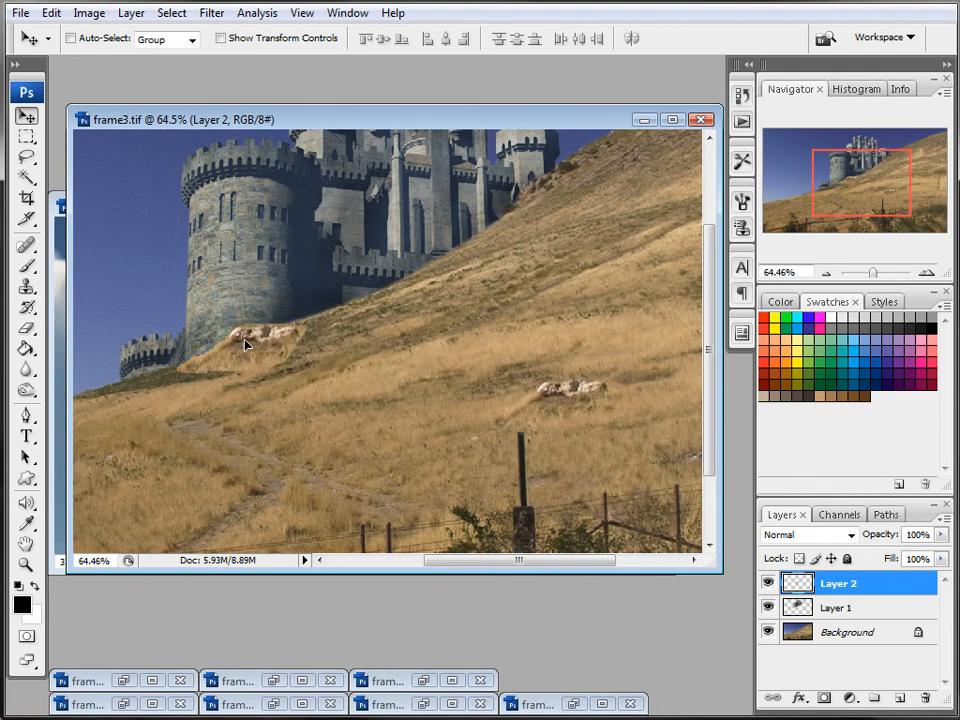
- Set the eraser brush to 27 px and erase the grass edges around the copied rocks to blend them into the hill
{"action": "key", "text": "ctrl+plus"}
{"action": "key", "text": "e"}
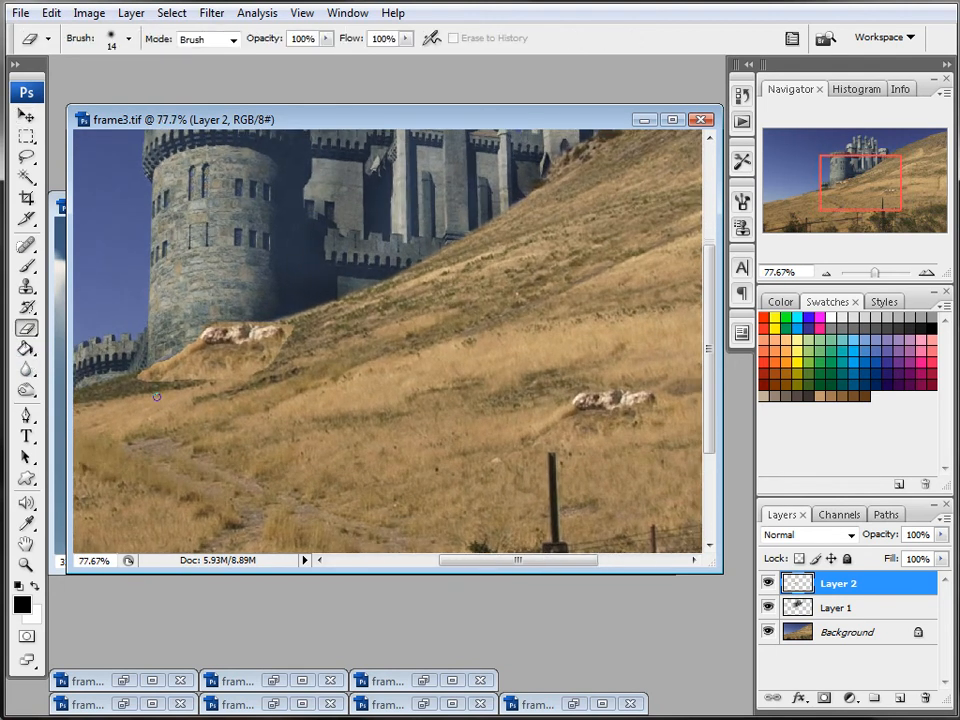
{"action": "left_click", "coordinate": [128, 38]}
{"action": "left_click_drag", "start_coordinate": [35, 90], "coordinate": [47, 90]}
{"action": "left_click", "coordinate": [546, 120]}
{"action": "mouse_move", "coordinate": [198, 372]}
{"action": "left_mouse_down"}
{"action": "mouse_move", "coordinate": [139, 385]}
{"action": "mouse_move", "coordinate": [168, 377]}
{"action": "mouse_move", "coordinate": [248, 390]}
{"action": "mouse_move", "coordinate": [244, 379]}
{"action": "mouse_move", "coordinate": [263, 373]}
{"action": "mouse_move", "coordinate": [300, 324]}
{"action": "left_mouse_up"}
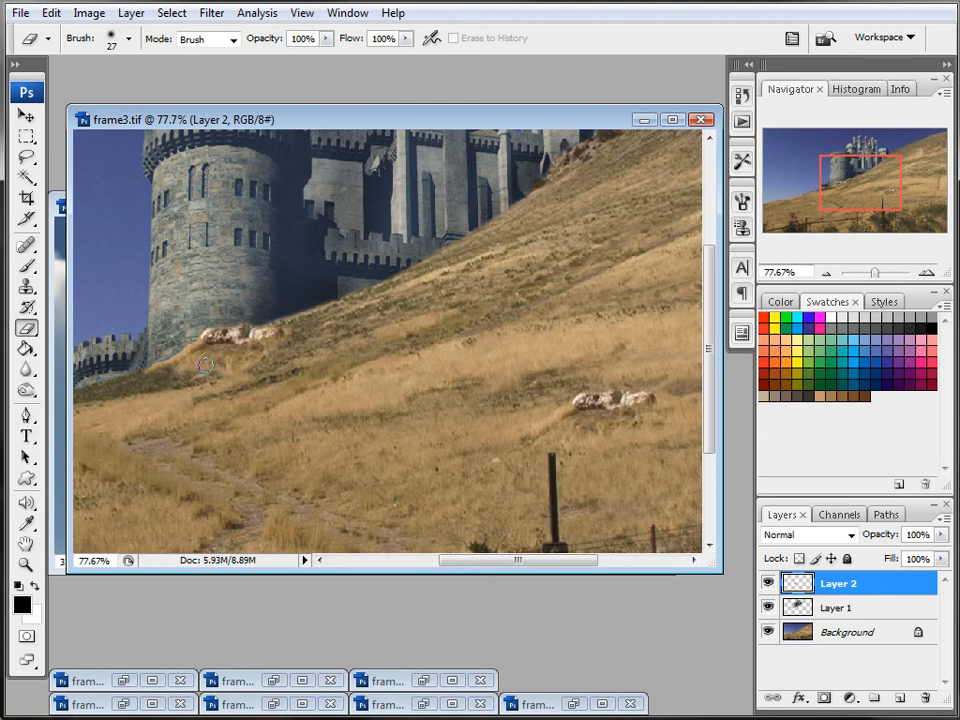
{"action": "scroll", "coordinate": [336, 388], "scroll_direction": "down", "scroll_amount": 8}
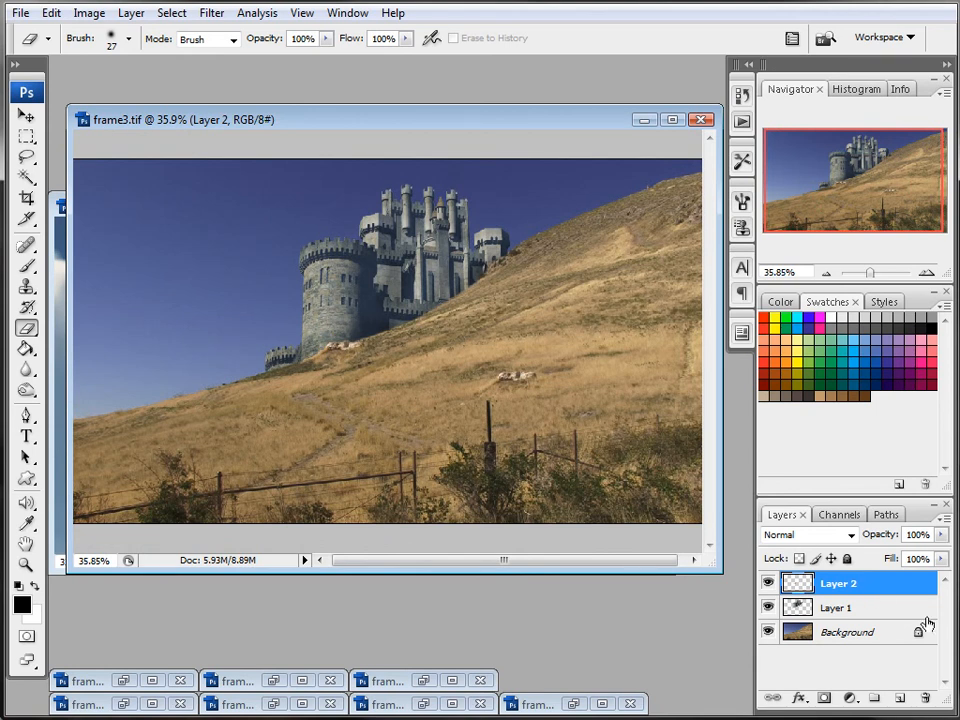
- Hide the Background layer and set Layer 1's fill to 100%
{"action": "left_click", "coordinate": [767, 632]}
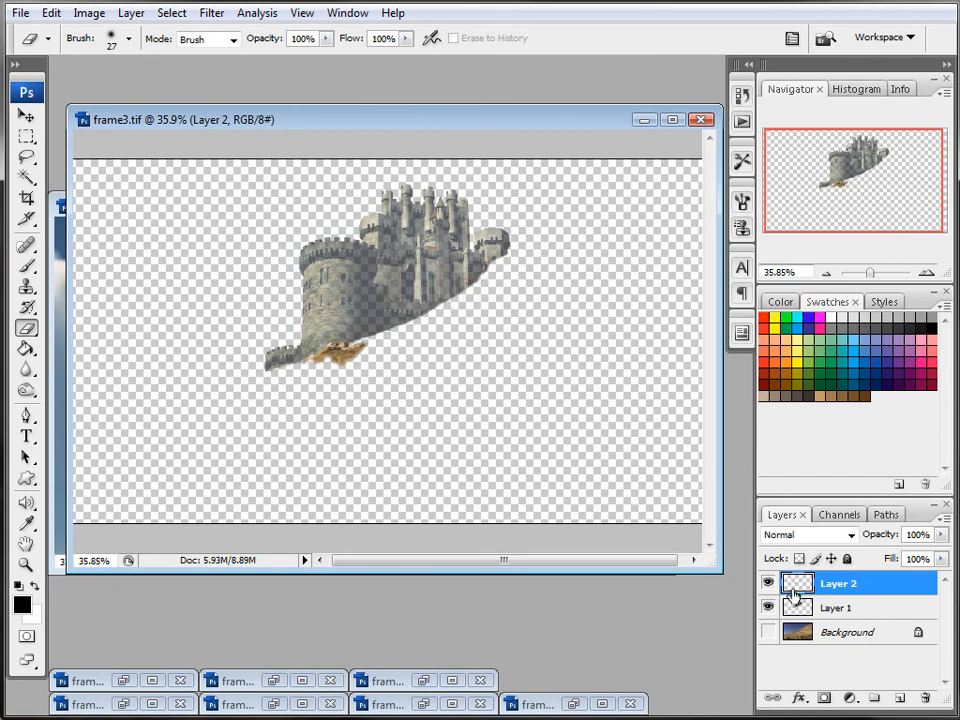
{"action": "scroll", "coordinate": [797, 606], "scroll_direction": "up", "scroll_amount": 1}
{"action": "left_click", "coordinate": [846, 609]}
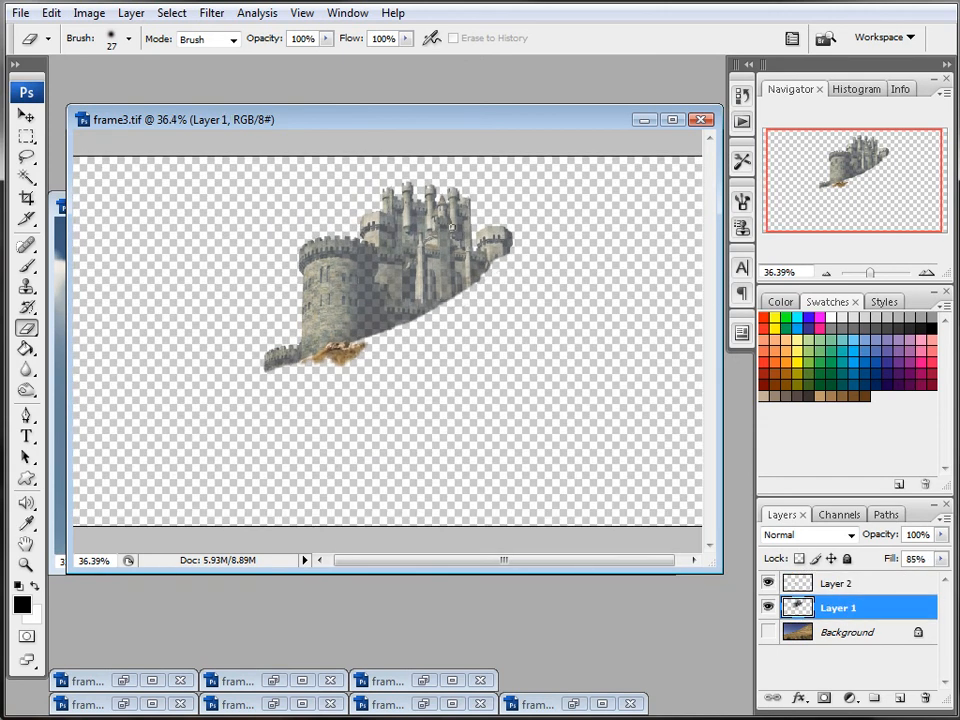
{"action": "scroll", "coordinate": [403, 317], "scroll_direction": "up", "scroll_amount": 2}
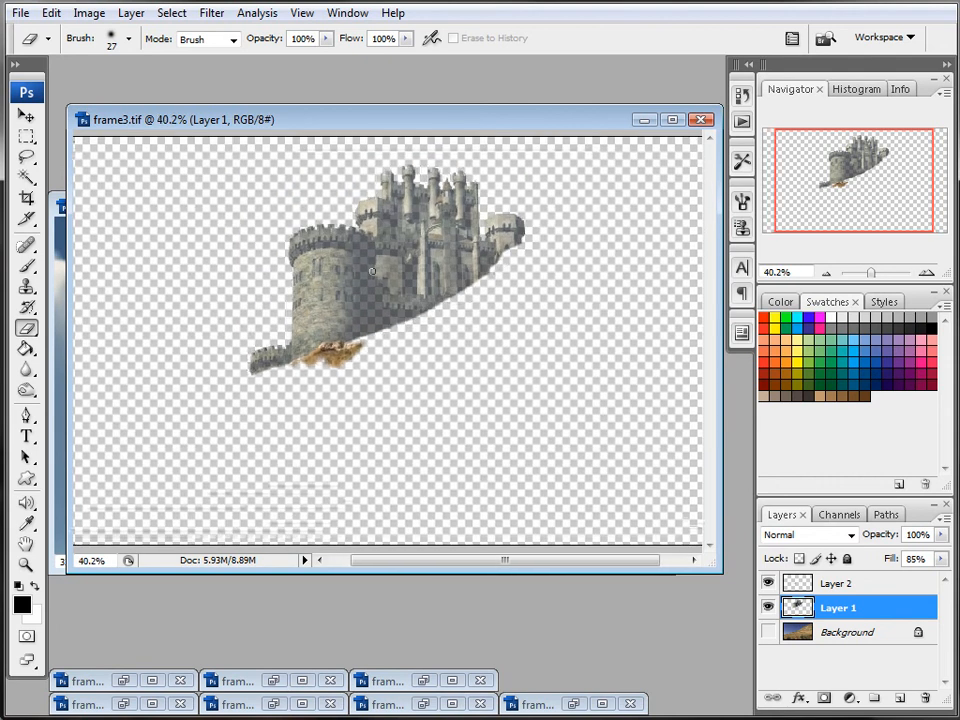
{"action": "left_click", "coordinate": [941, 559]}
{"action": "left_click_drag", "start_coordinate": [930, 580], "coordinate": [943, 578]}
{"action": "left_click", "coordinate": [621, 259]}
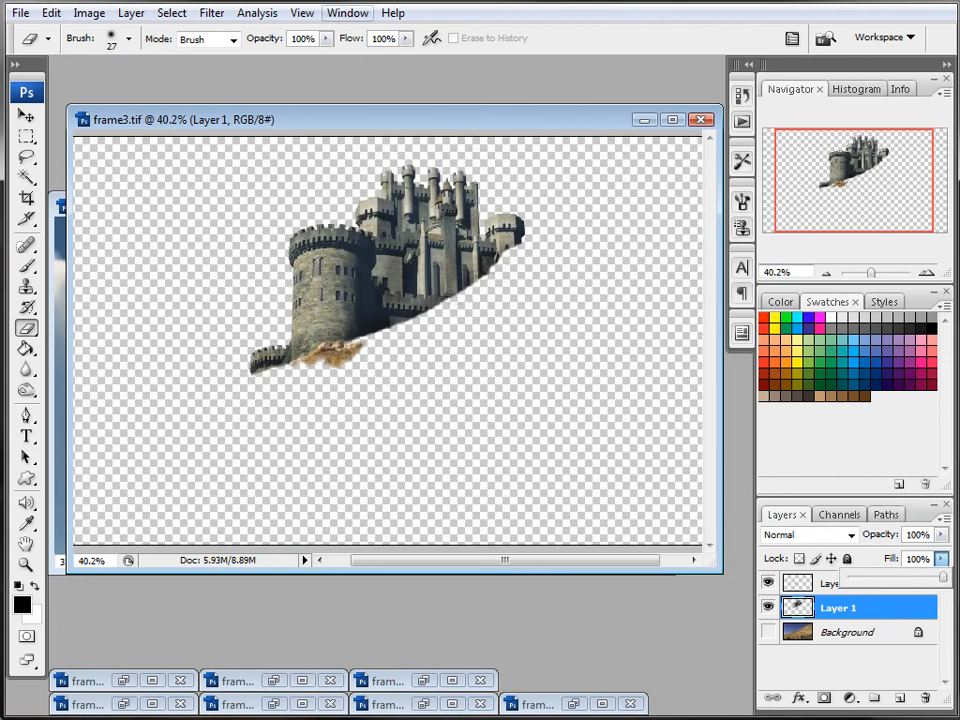
{"action": "left_click", "coordinate": [76, 13]}
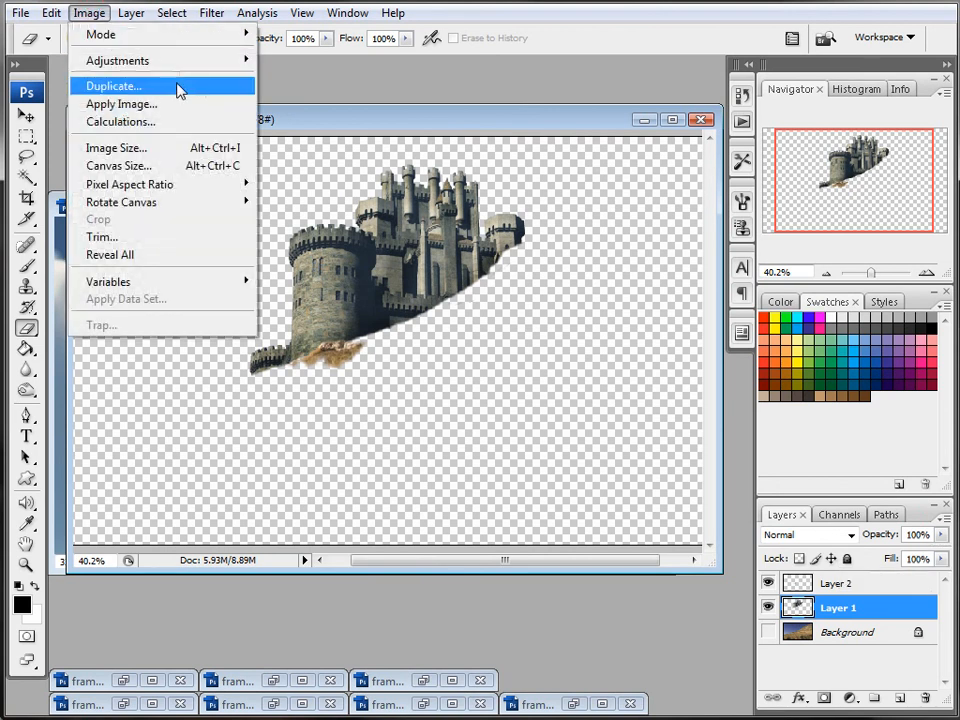
{"action": "mouse_move", "coordinate": [170, 62]}
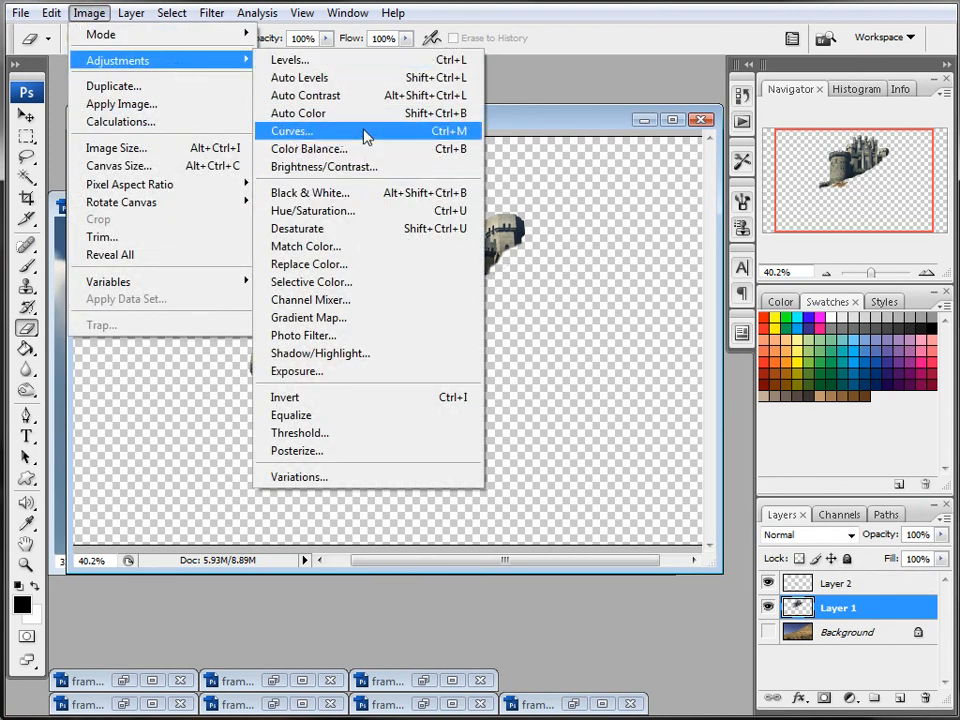
{"action": "left_click", "coordinate": [364, 166]}
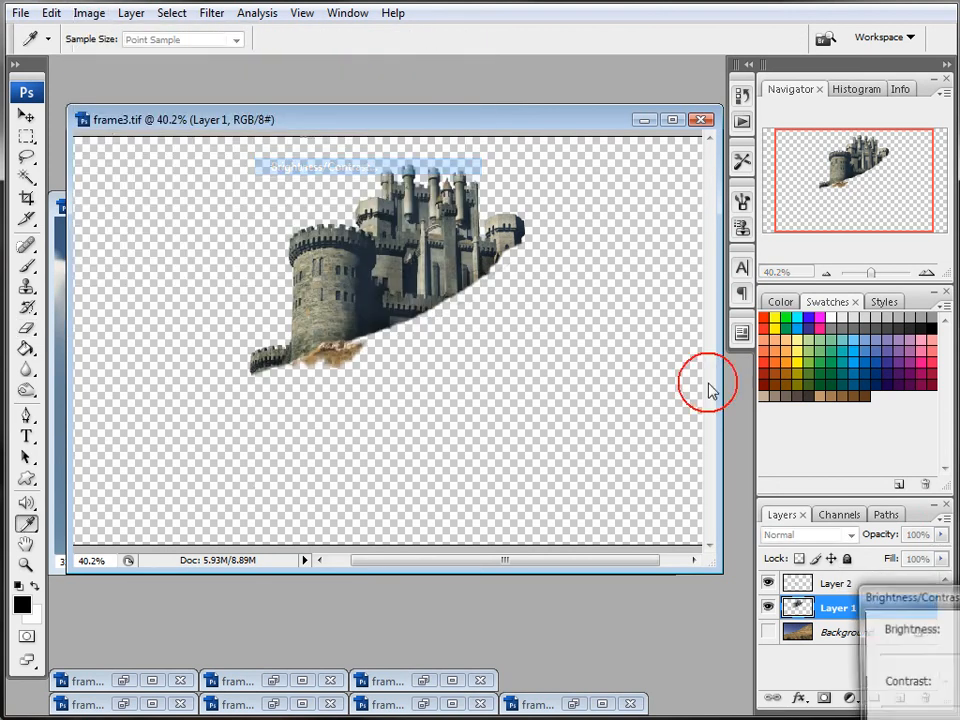
{"action": "left_click_drag", "start_coordinate": [949, 602], "coordinate": [705, 550]}
{"action": "left_click_drag", "start_coordinate": [641, 662], "coordinate": [603, 663]}
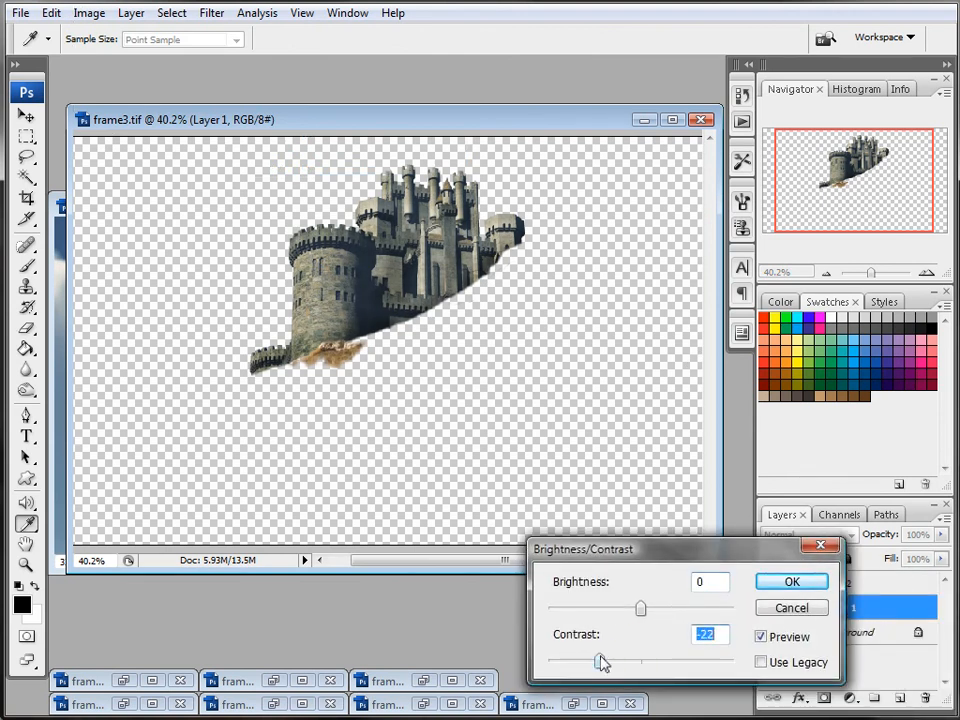
{"action": "mouse_move", "coordinate": [640, 610]}
{"action": "left_mouse_down"}
{"action": "mouse_move", "coordinate": [697, 611]}
{"action": "mouse_move", "coordinate": [659, 611]}
{"action": "left_mouse_up"}
{"action": "left_click_drag", "start_coordinate": [601, 663], "coordinate": [564, 662]}
{"action": "mouse_move", "coordinate": [659, 609]}
{"action": "left_mouse_down"}
{"action": "mouse_move", "coordinate": [588, 612]}
{"action": "mouse_move", "coordinate": [648, 613]}
{"action": "left_mouse_up"}
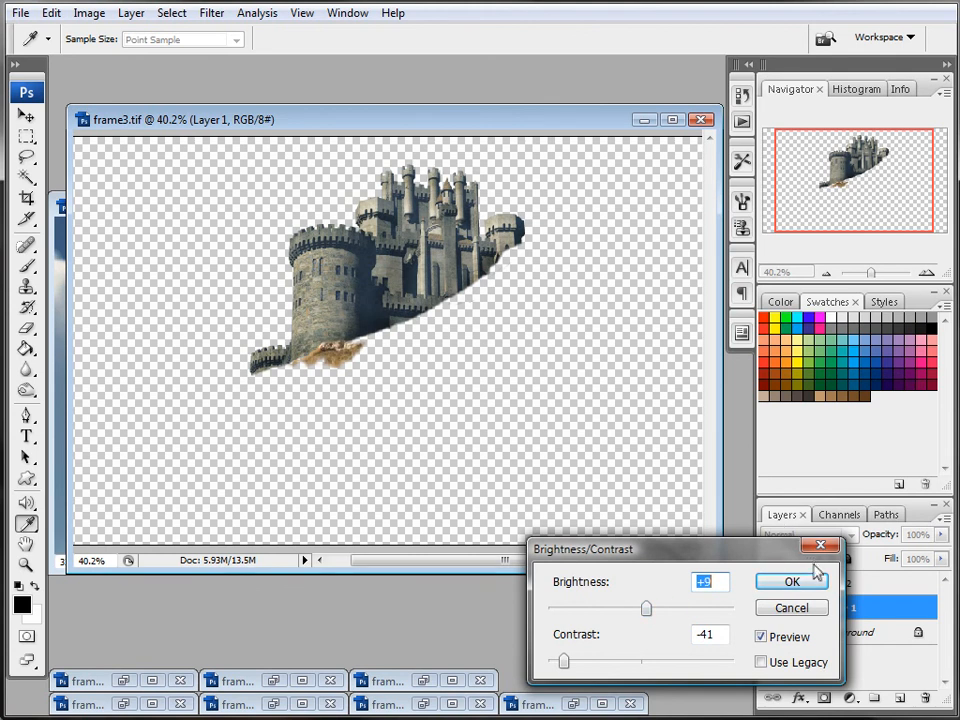
{"action": "left_click", "coordinate": [808, 607]}
{"action": "key", "text": "e"}
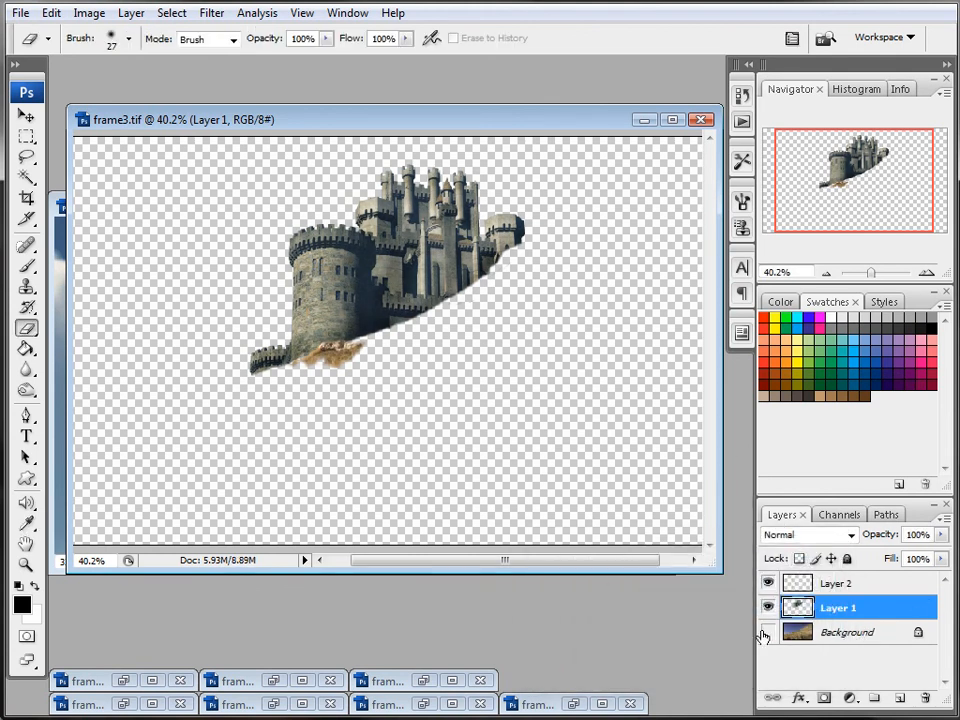
- Show the Background layer again, and raise the castle layer's brightness and strongly lower its contrast with a Brightness/Contrast adjustment
{"action": "left_click", "coordinate": [767, 632]}
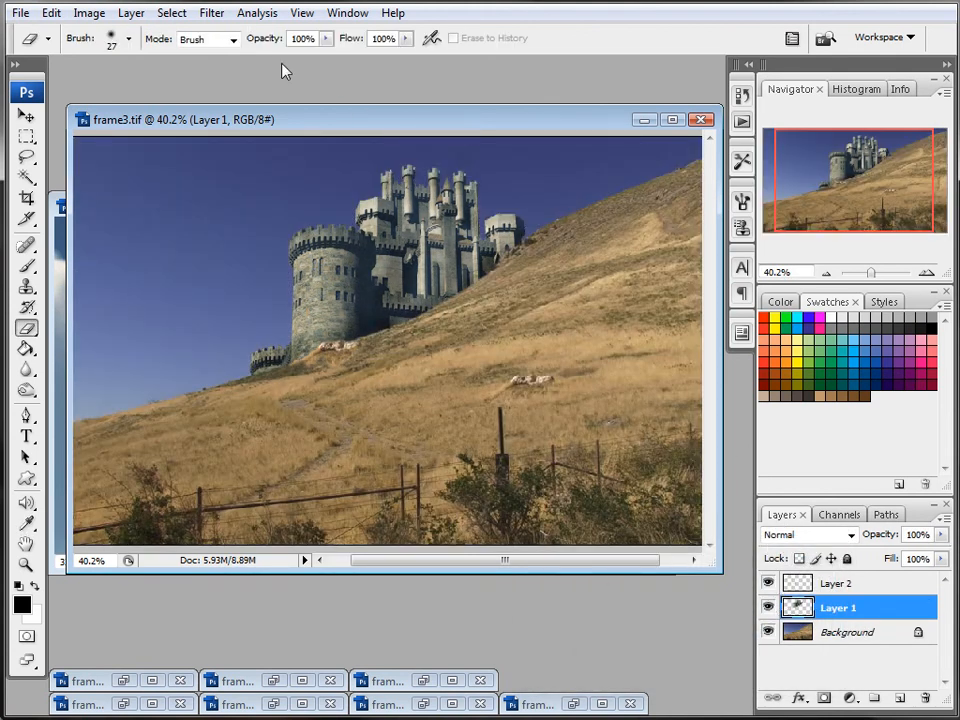
{"action": "left_click", "coordinate": [89, 13]}
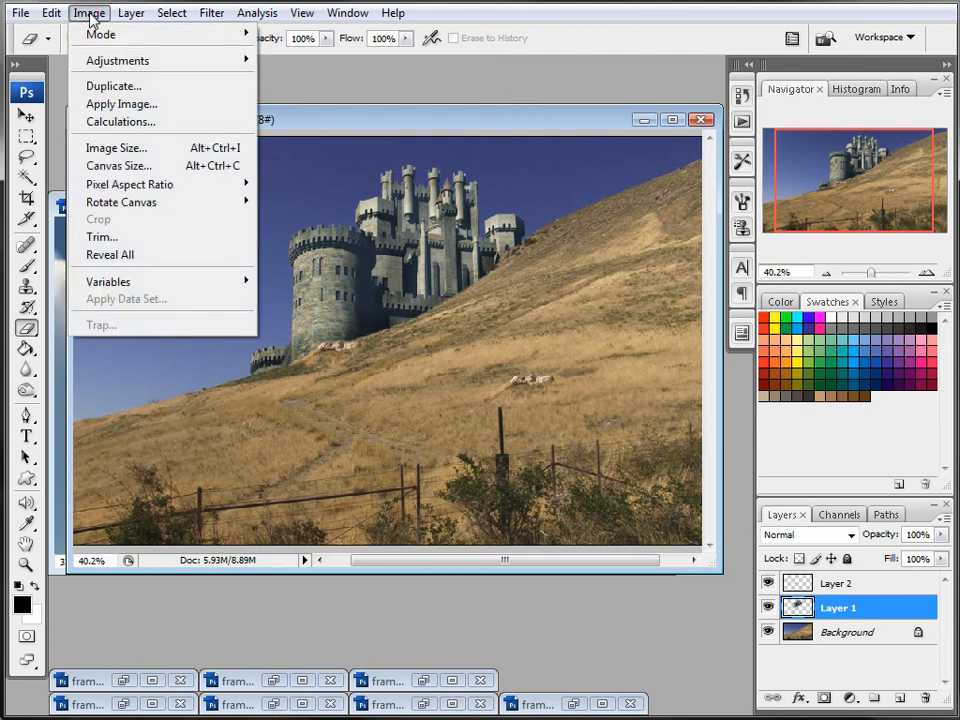
{"action": "mouse_move", "coordinate": [146, 61]}
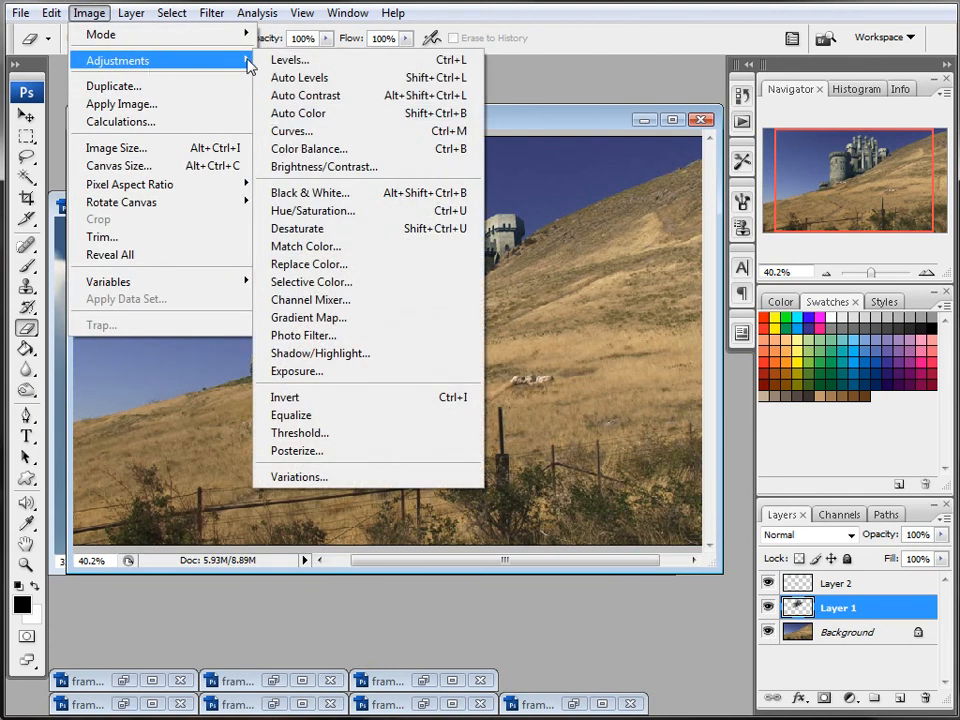
{"action": "left_click", "coordinate": [364, 167]}
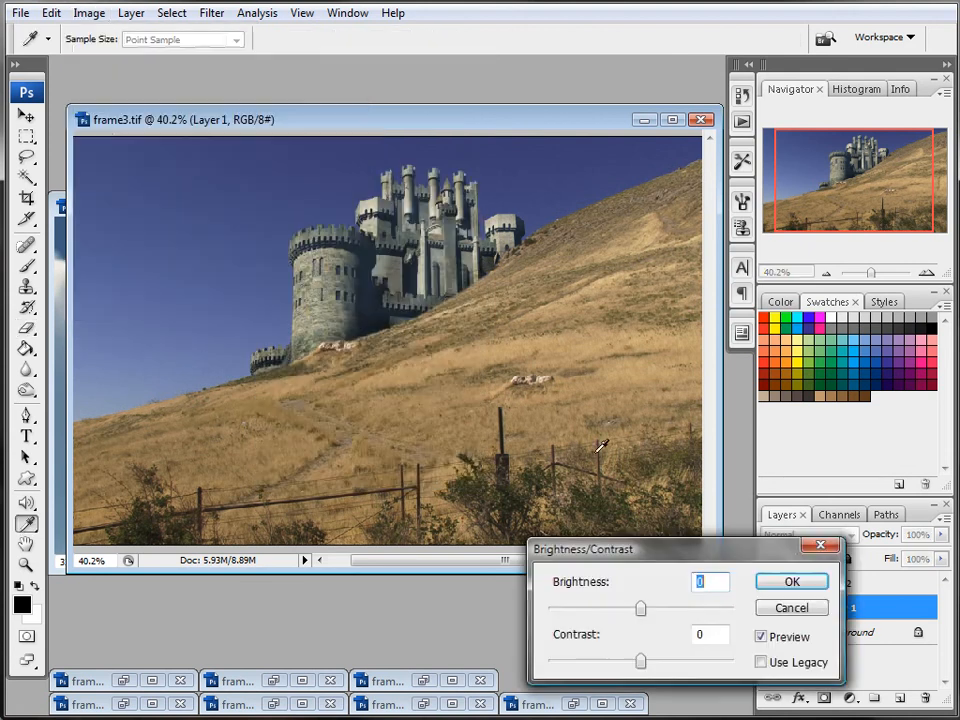
{"action": "mouse_move", "coordinate": [646, 616]}
{"action": "left_mouse_down"}
{"action": "mouse_move", "coordinate": [619, 615]}
{"action": "mouse_move", "coordinate": [665, 617]}
{"action": "left_mouse_up"}
{"action": "left_click_drag", "start_coordinate": [641, 662], "coordinate": [548, 662]}
{"action": "mouse_move", "coordinate": [660, 610]}
{"action": "left_mouse_down"}
{"action": "mouse_move", "coordinate": [690, 612]}
{"action": "mouse_move", "coordinate": [659, 611]}
{"action": "left_mouse_up"}
{"action": "left_click", "coordinate": [792, 583]}
{"action": "key", "text": "e"}
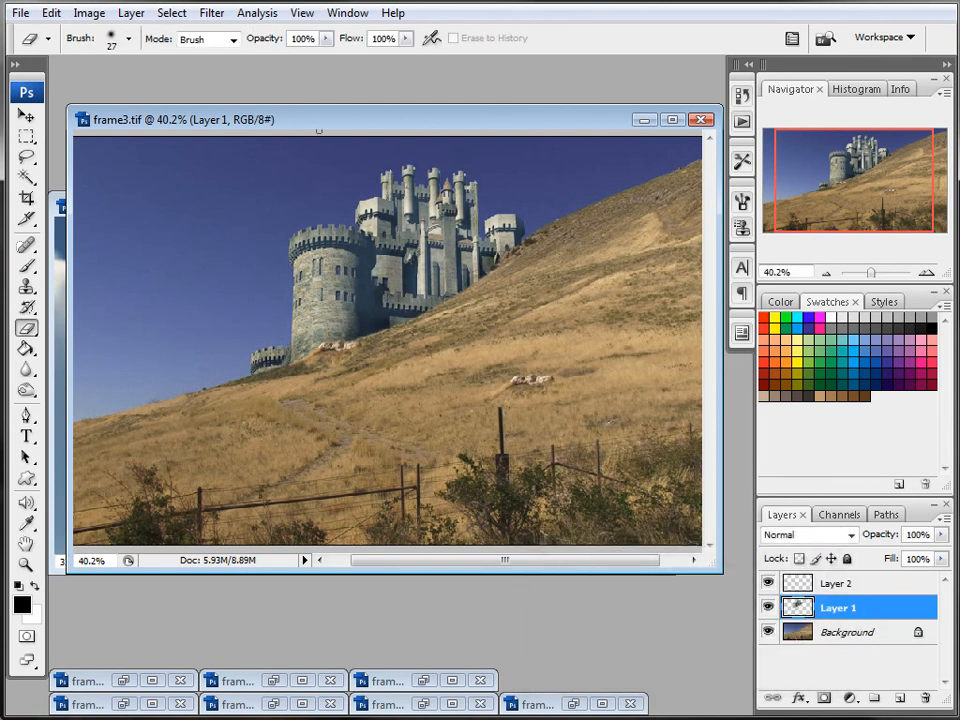
- Desaturate the castle layer with a Hue/Saturation adjustment, setting Saturation to -68
{"action": "left_click", "coordinate": [82, 13]}
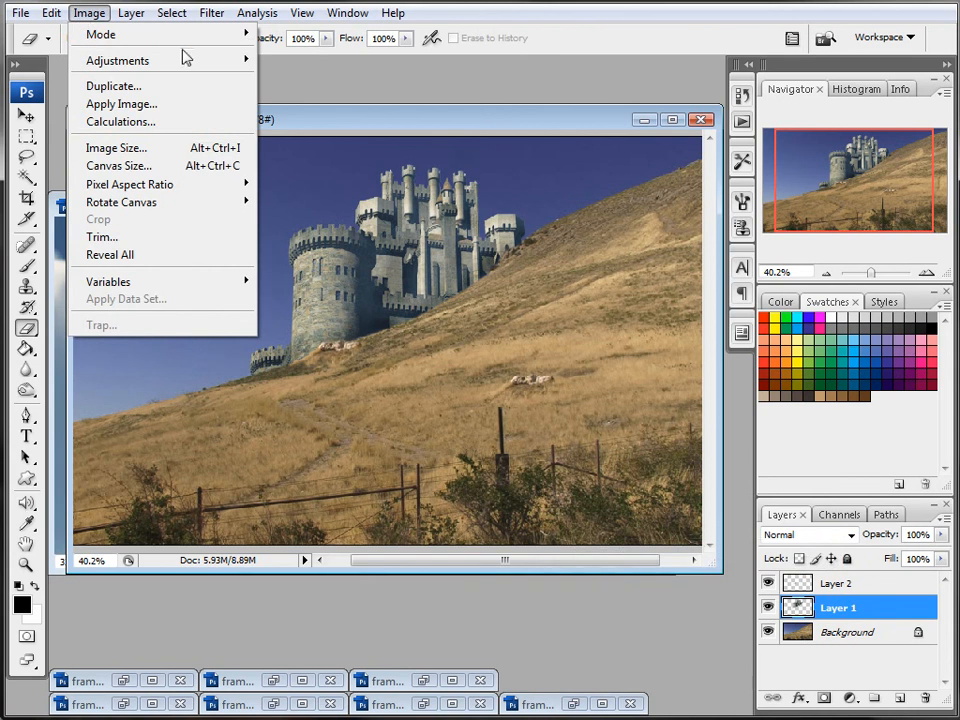
{"action": "mouse_move", "coordinate": [167, 66]}
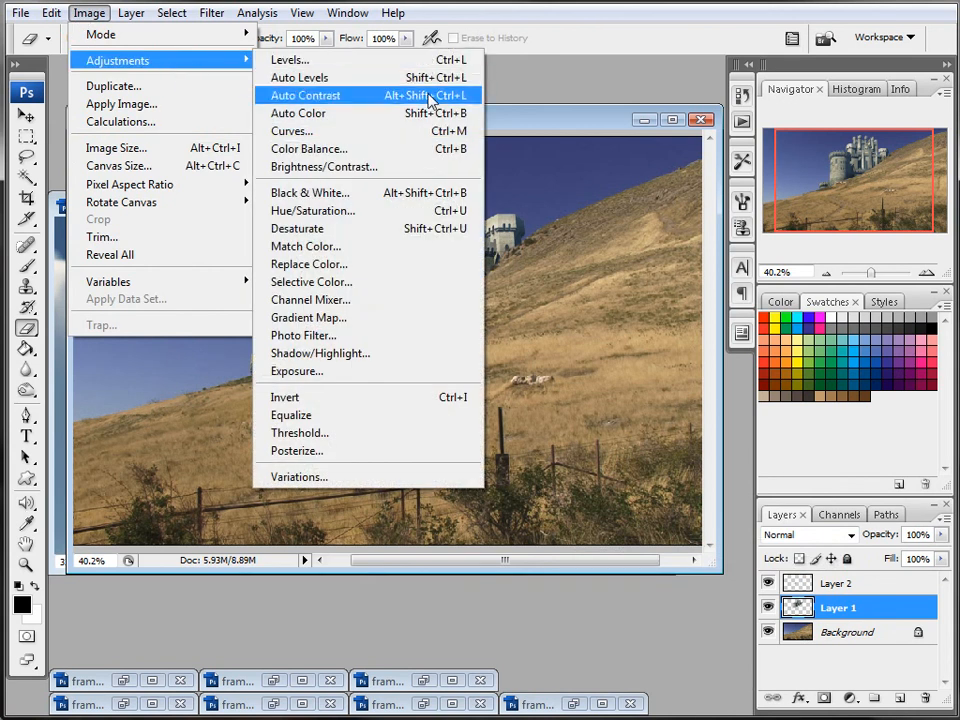
{"action": "left_click", "coordinate": [403, 212]}
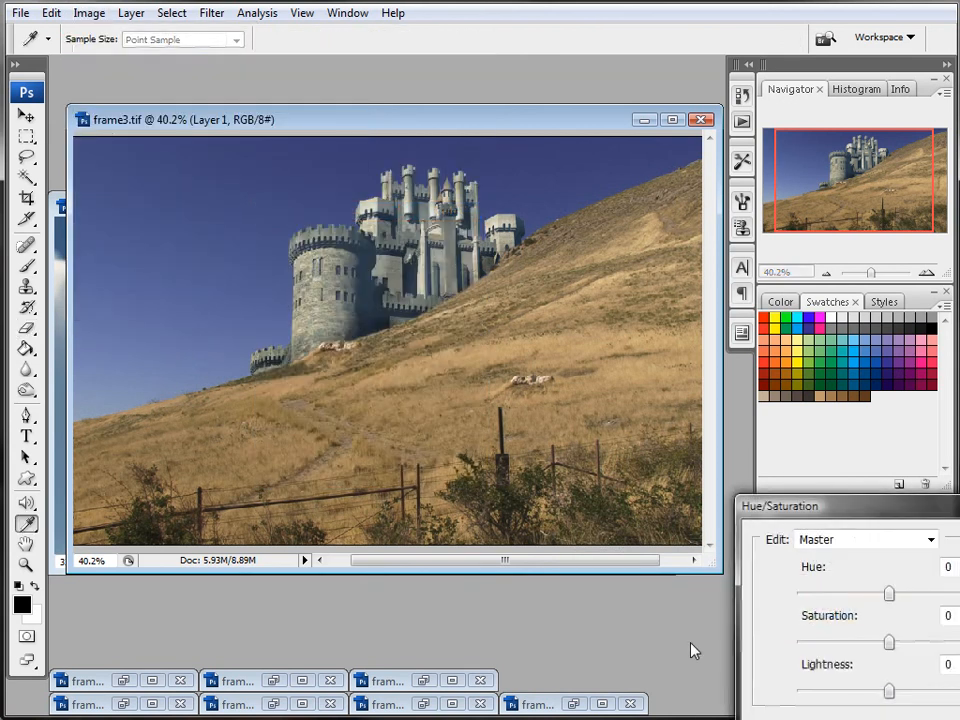
{"action": "left_click_drag", "start_coordinate": [886, 503], "coordinate": [609, 404]}
{"action": "left_click_drag", "start_coordinate": [612, 544], "coordinate": [552, 553]}
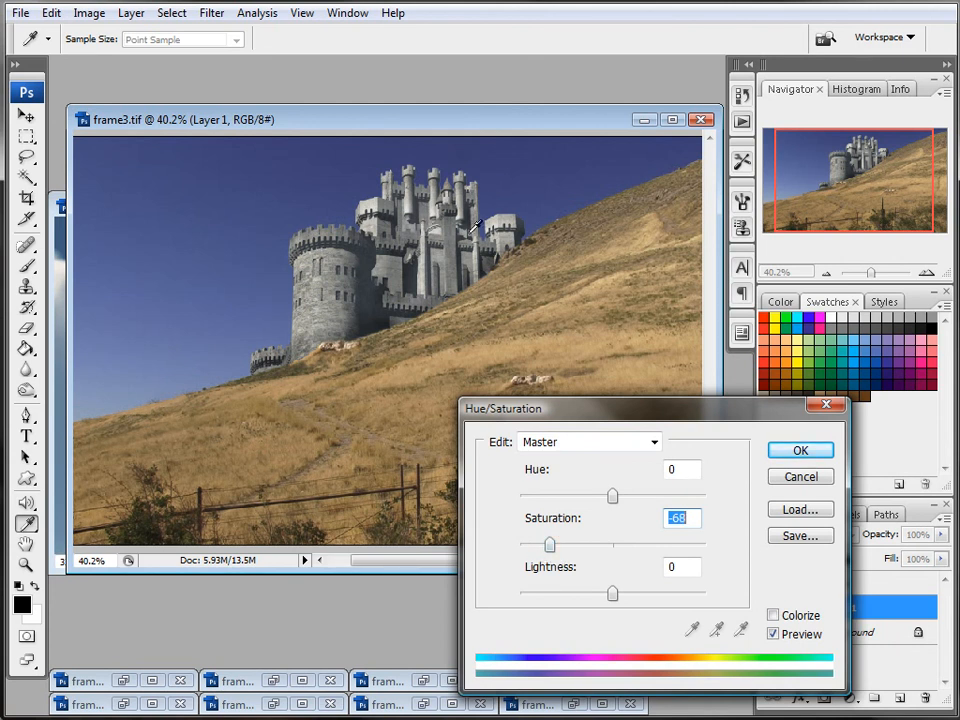
{"action": "left_click", "coordinate": [813, 455]}
{"action": "key", "text": "e"}
- Hide the Background layer and merge the rock layer, Layer 2, with the castle layer, Layer 1
{"action": "scroll", "coordinate": [556, 379], "scroll_direction": "up", "scroll_amount": 2}
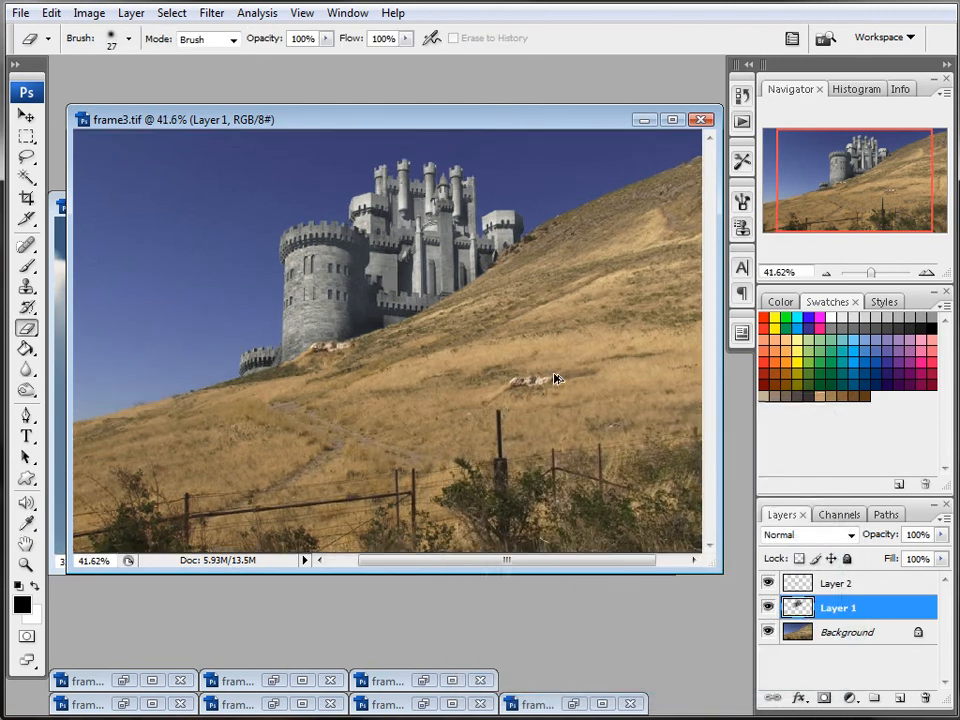
{"action": "scroll", "coordinate": [556, 379], "scroll_direction": "down", "scroll_amount": 3}
{"action": "scroll", "coordinate": [327, 283], "scroll_direction": "up", "scroll_amount": 2}
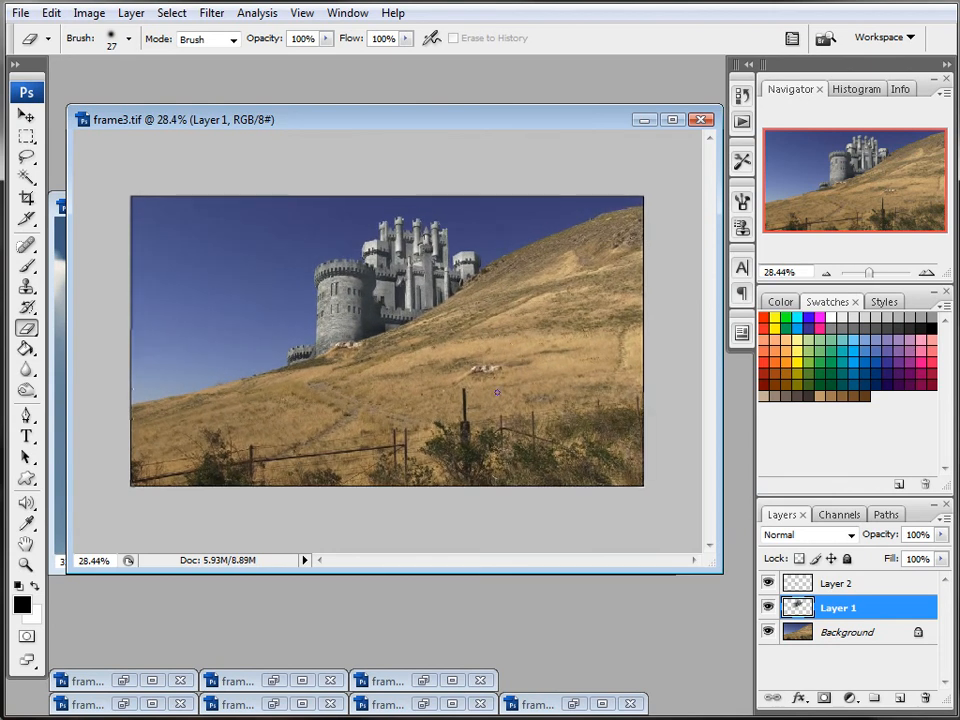
{"action": "left_click", "coordinate": [768, 632]}
{"action": "left_click", "coordinate": [880, 582]}
{"action": "left_click", "coordinate": [871, 607], "text": "shift"}
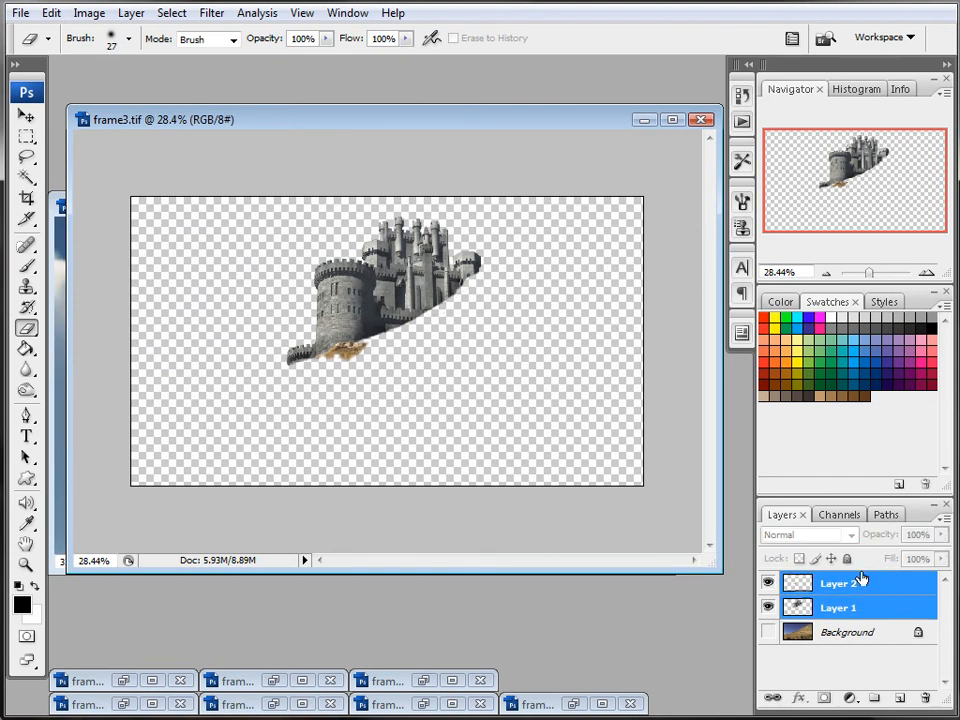
{"action": "key", "text": "ctrl+e"}
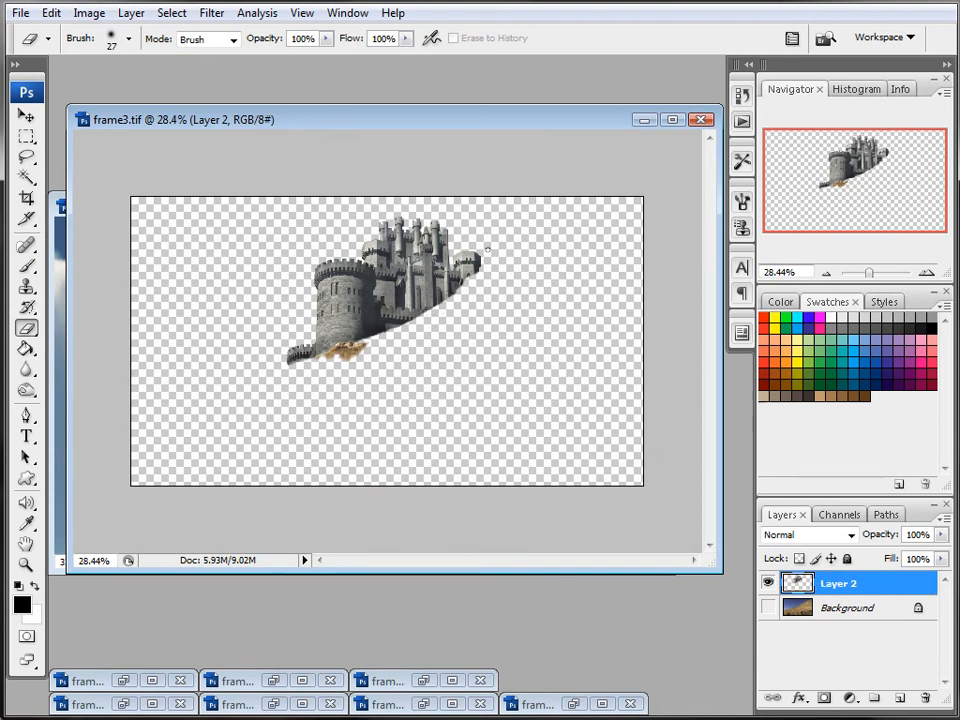
- Save a copy of the frame as frame3 in Photoshop PSD format in the castle folder
{"action": "left_click", "coordinate": [20, 13]}
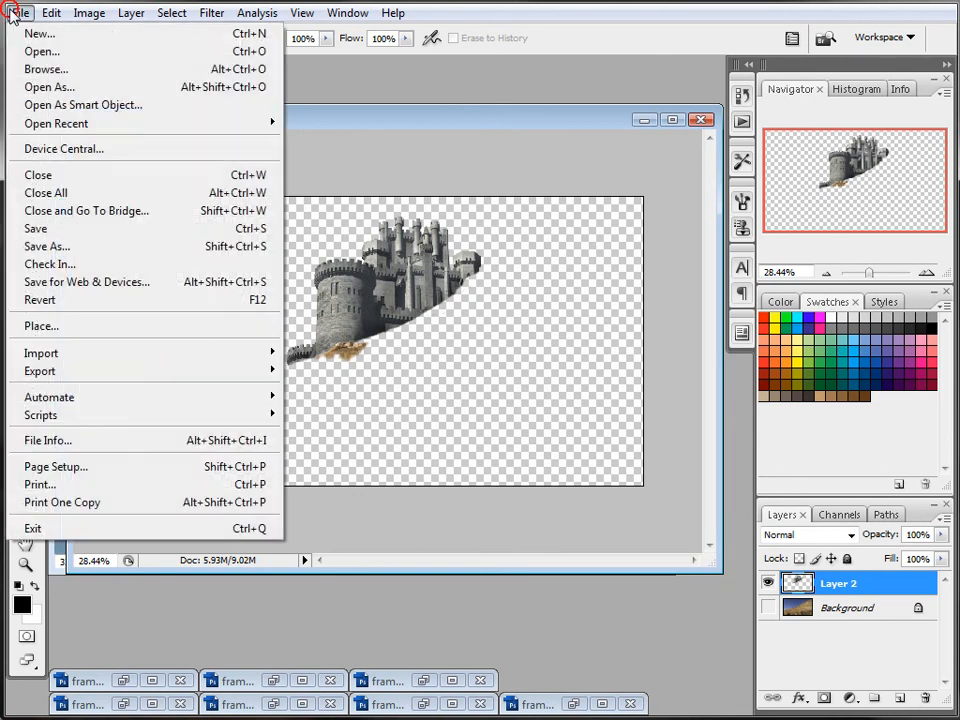
{"action": "left_click", "coordinate": [122, 247]}
{"action": "left_click", "coordinate": [651, 436]}
{"action": "scroll", "coordinate": [450, 456], "scroll_direction": "up", "scroll_amount": 1}
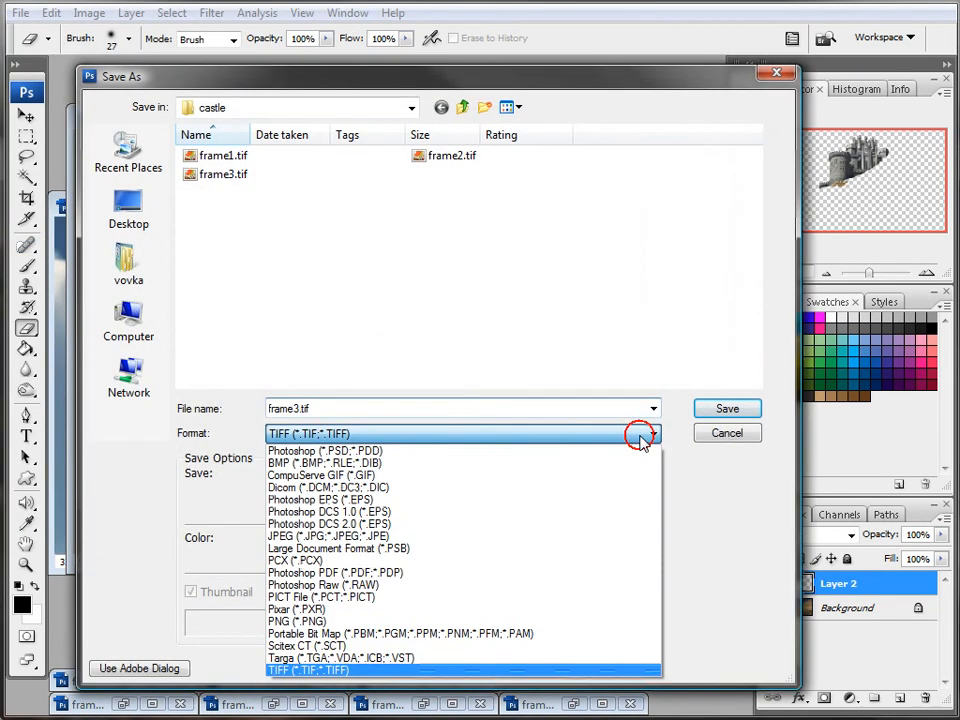
{"action": "left_click", "coordinate": [450, 449]}
{"action": "left_click", "coordinate": [729, 406]}
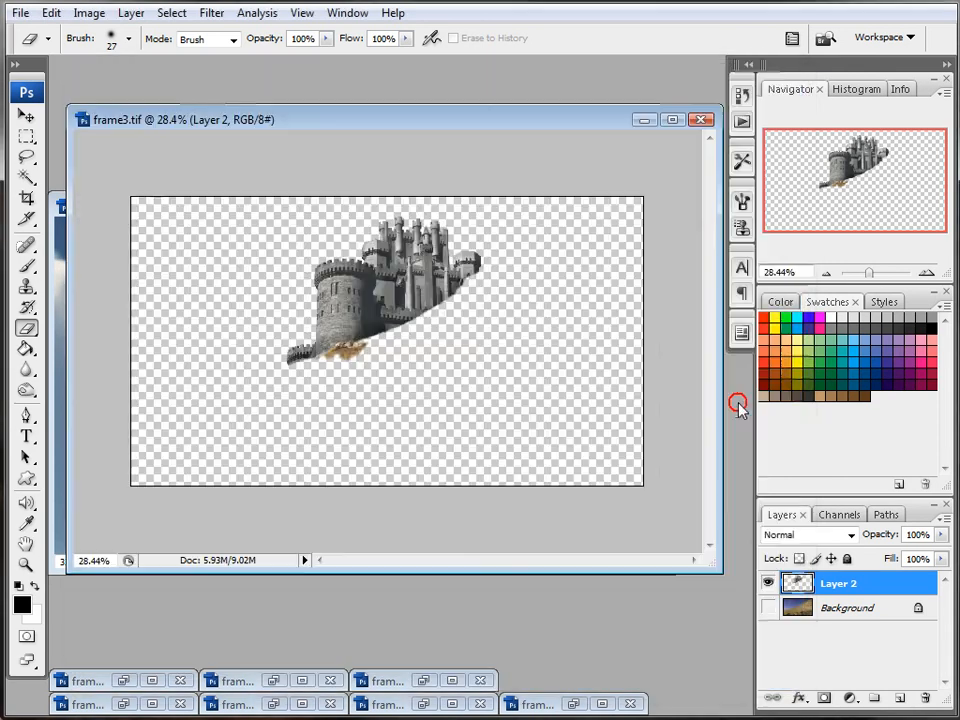
{"action": "left_click", "coordinate": [638, 276]}
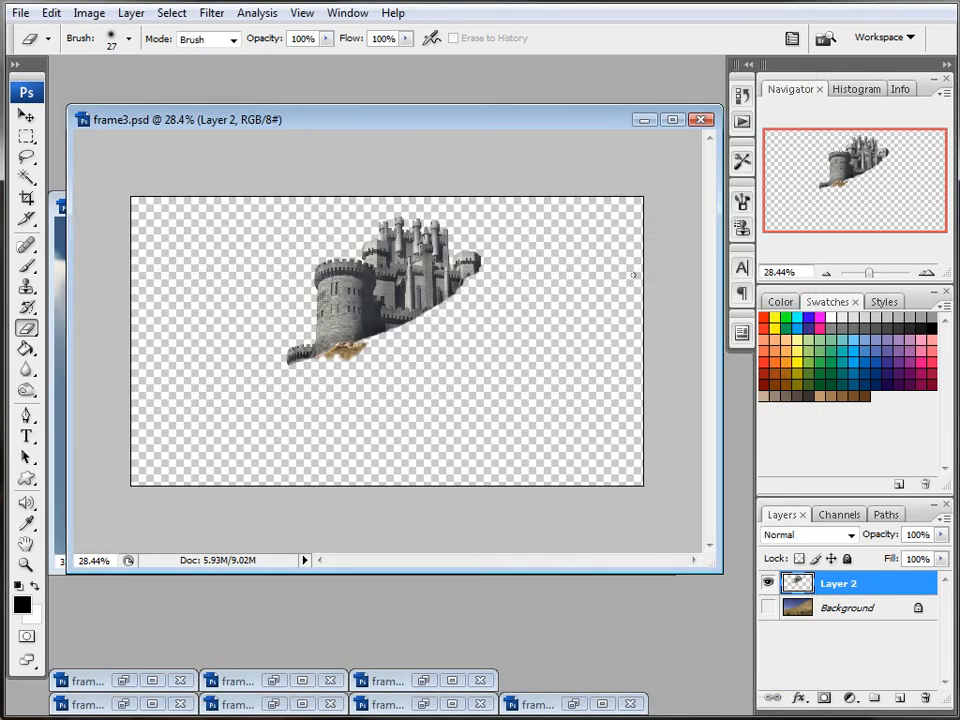